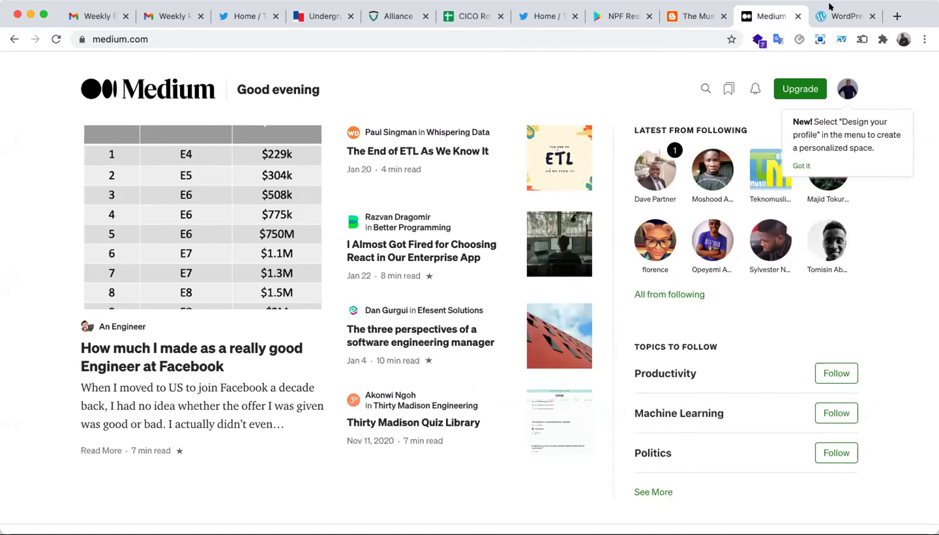
Switch from Medium to the WordPress tab, then to Safari showing blogger.com.
left_click(829, 20)
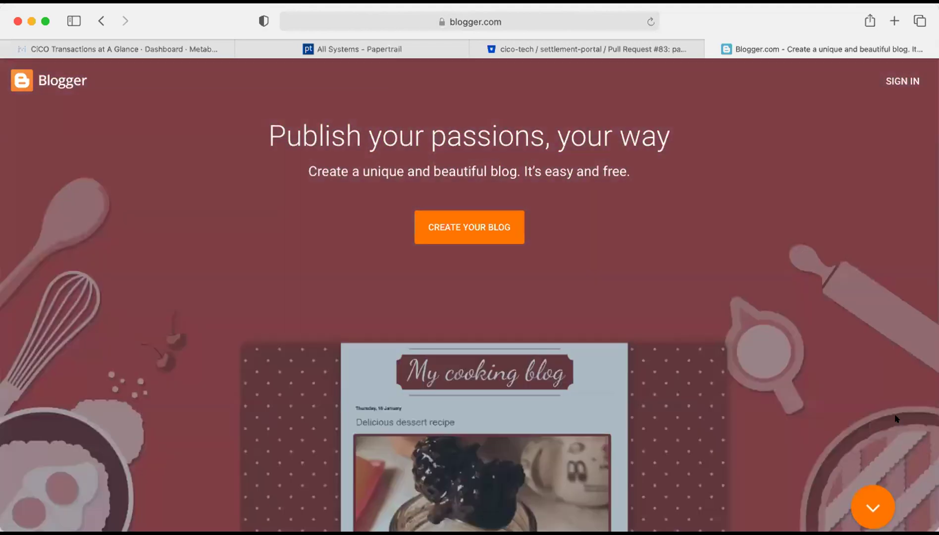
Start a new blog and sign in with the first Google account, opening The Muslim Blog's posts.
left_click(497, 229)
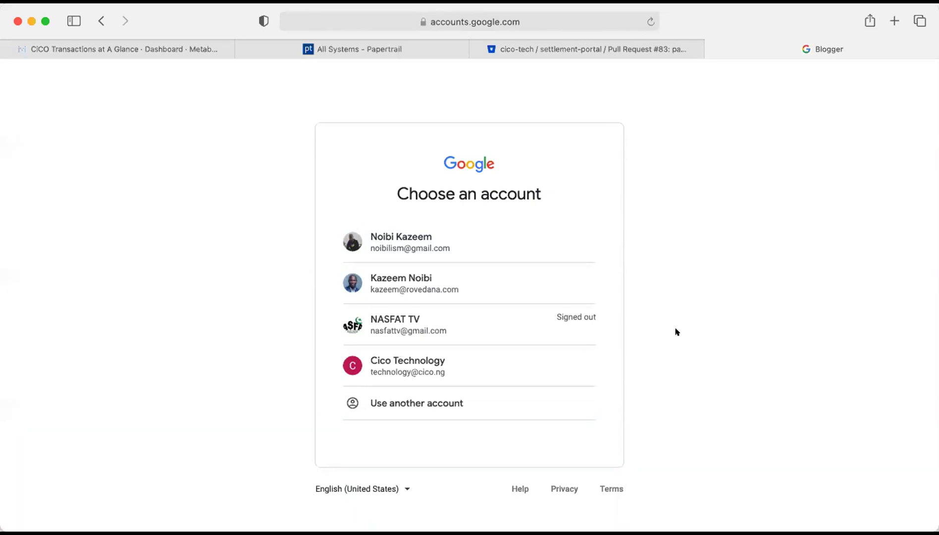
left_click(426, 240)
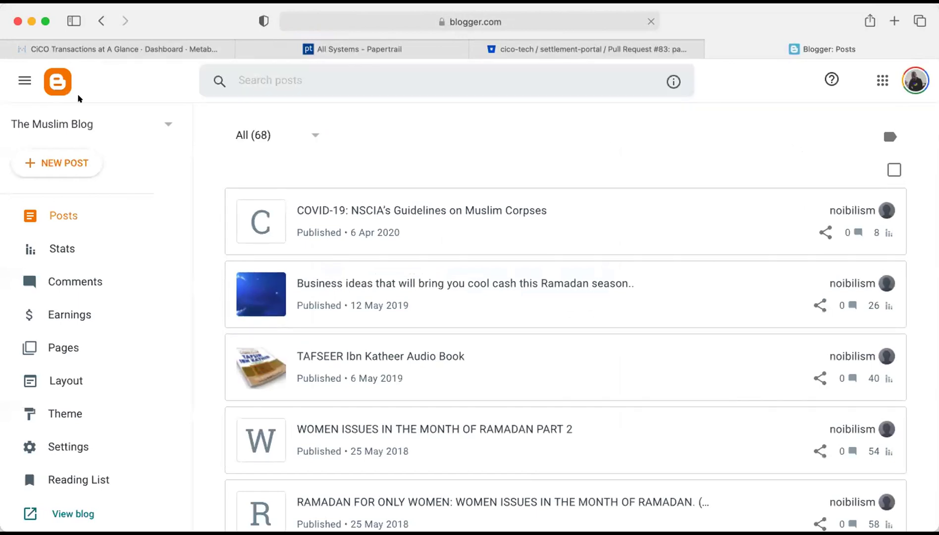
Open the account panel, then go back three pages to the browser Start Page.
left_click(915, 82)
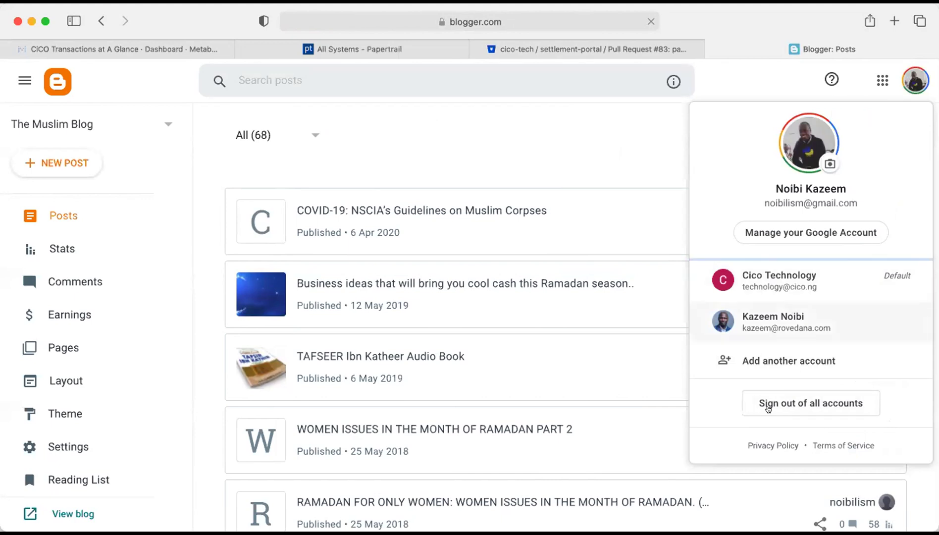
left_click(102, 26)
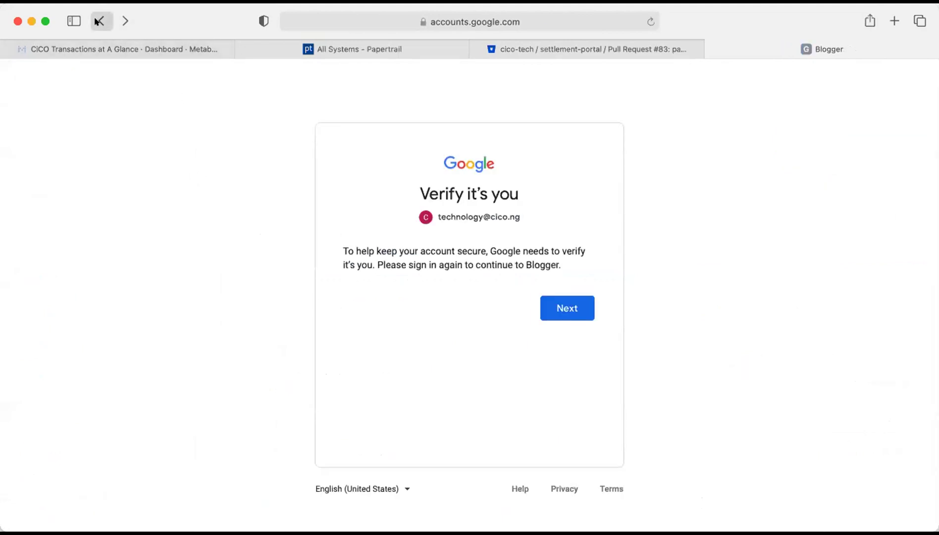
left_click(98, 22)
left_click(101, 21)
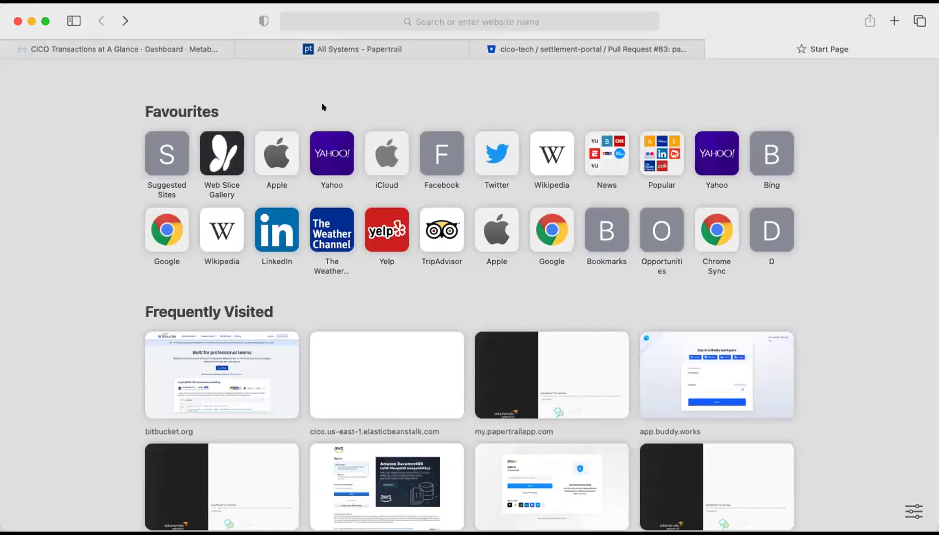
Load blogger.com, start a blog and sign in with the third account's password.
type("blogger")
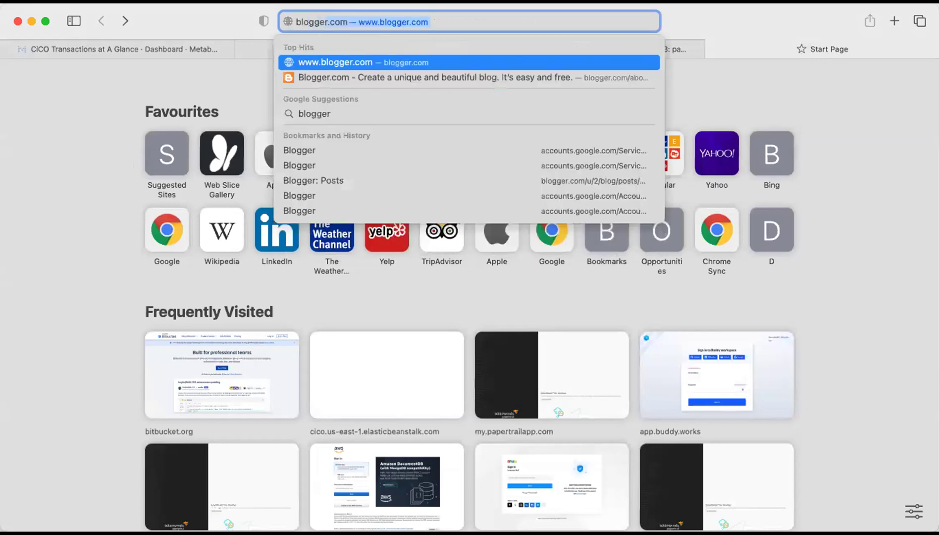
key("Return")
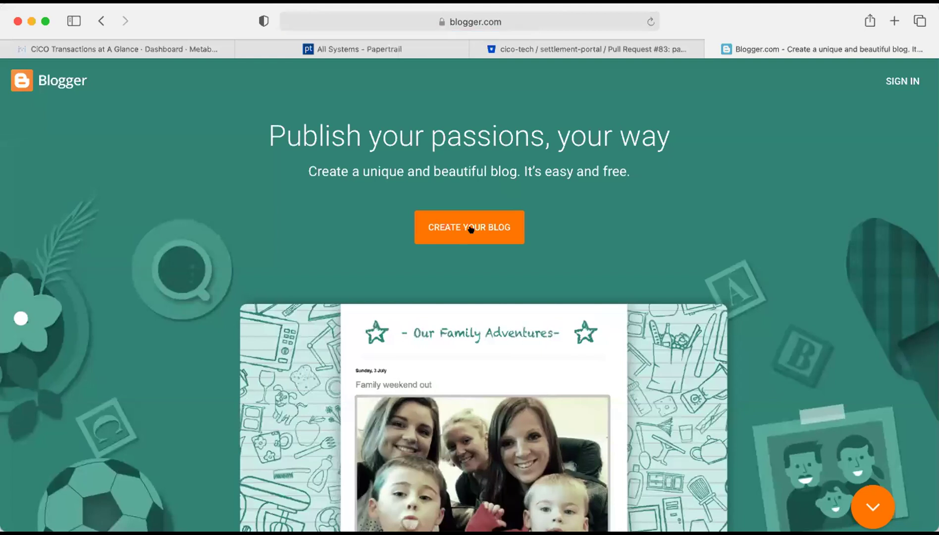
left_click(470, 228)
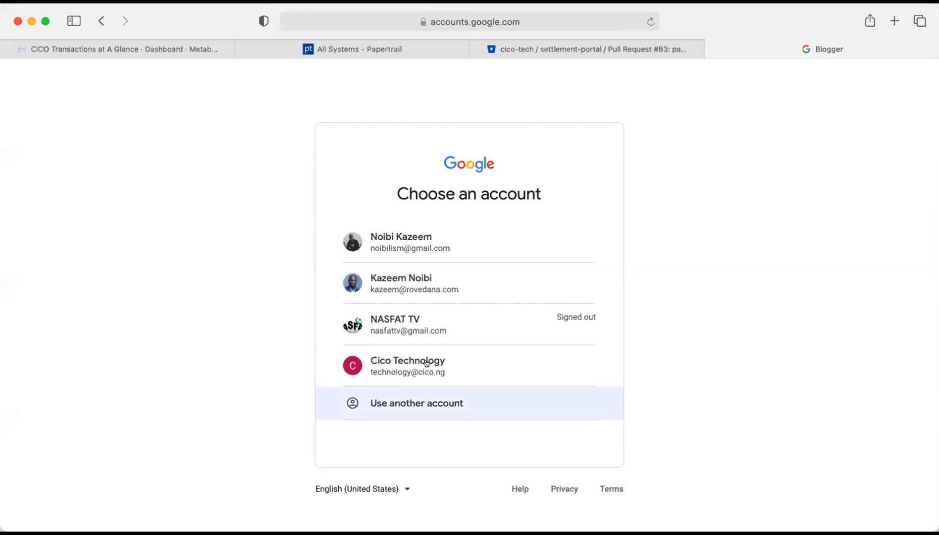
left_click(428, 330)
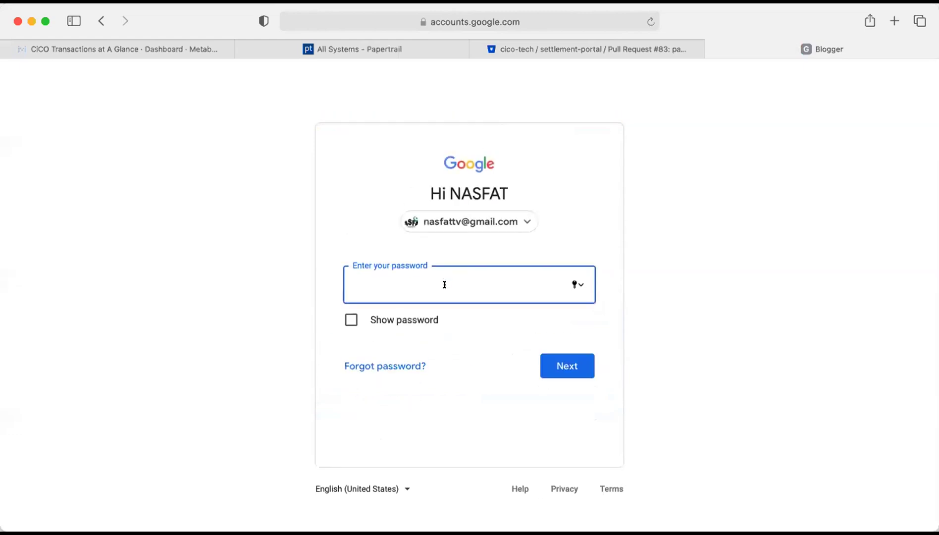
type("••••••••••••••")
key("Return")
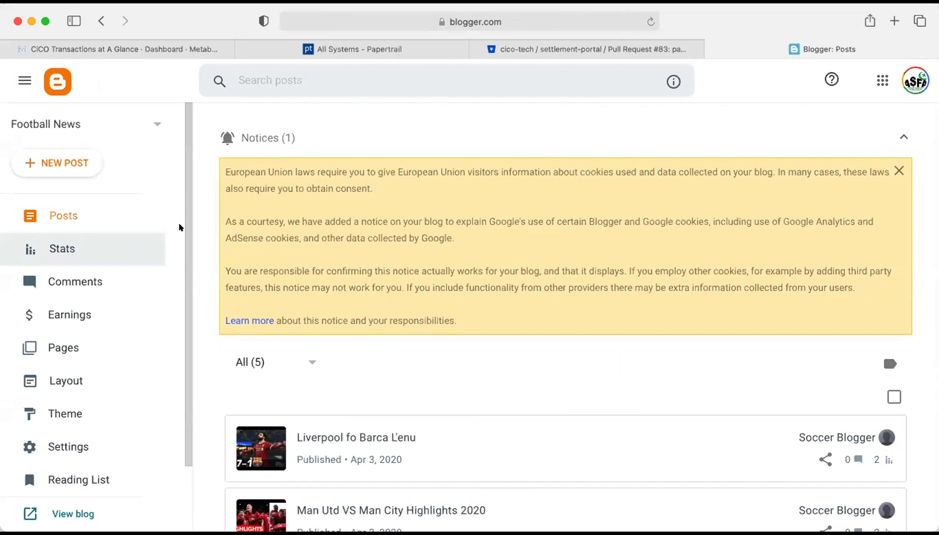
Leave the Football News dashboard via the account menu and back up to Google's verify page.
scroll(335, 308, "down", 5)
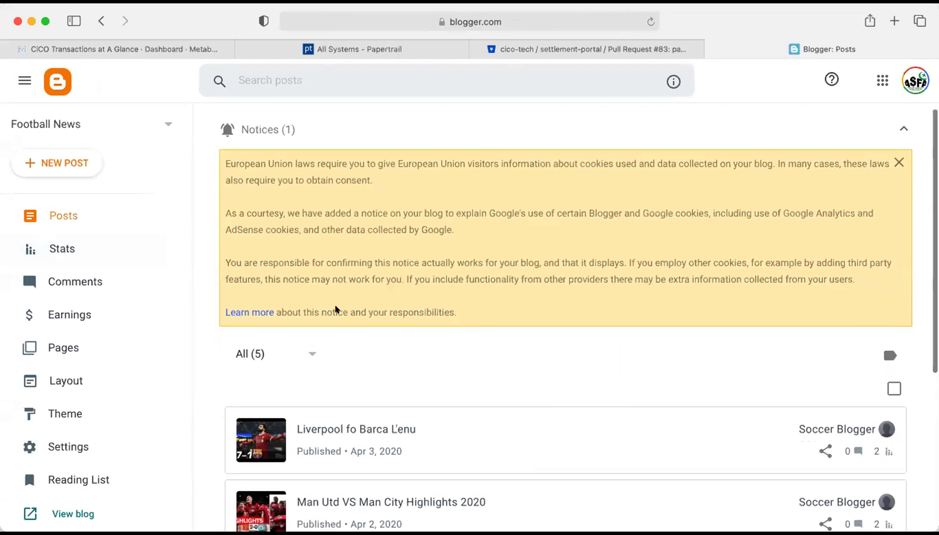
scroll(336, 308, "up", 3)
scroll(336, 308, "up", 3)
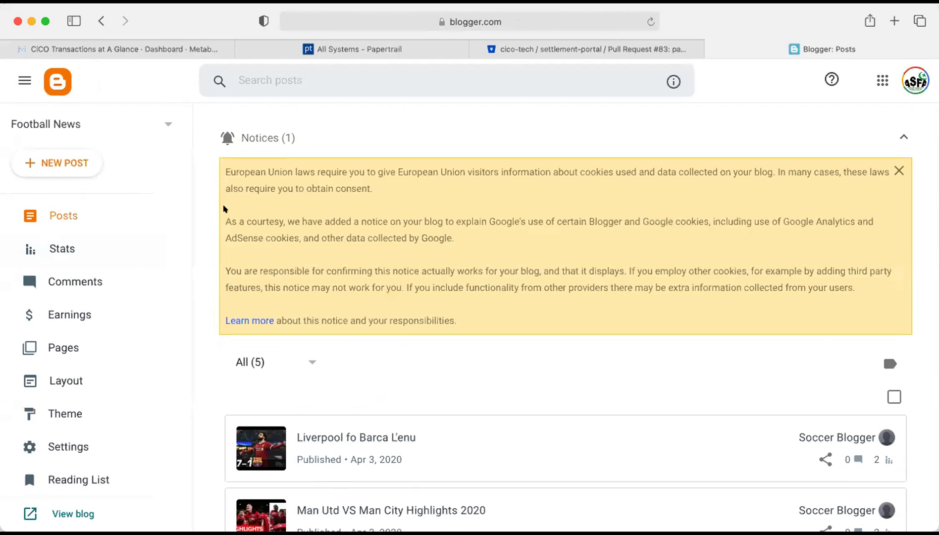
left_click(26, 80)
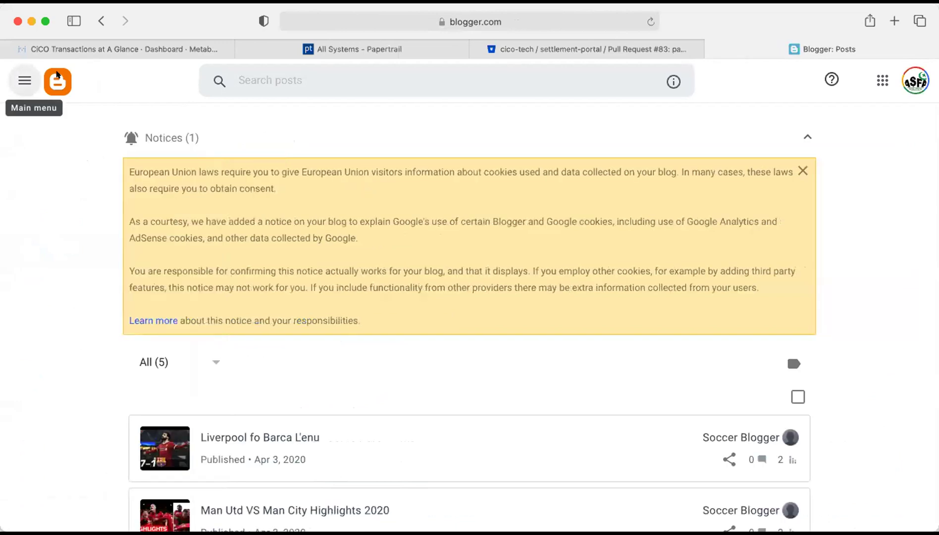
left_click(57, 77)
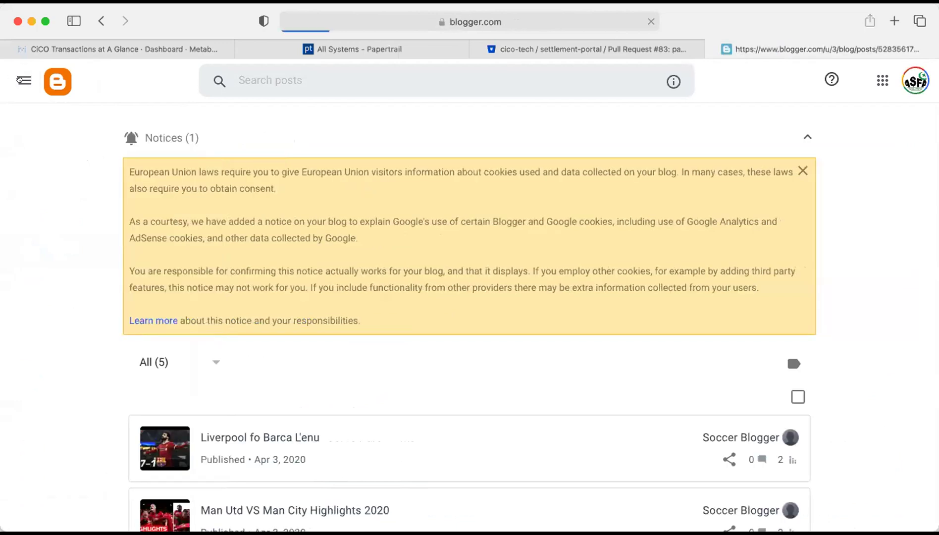
left_click(24, 81)
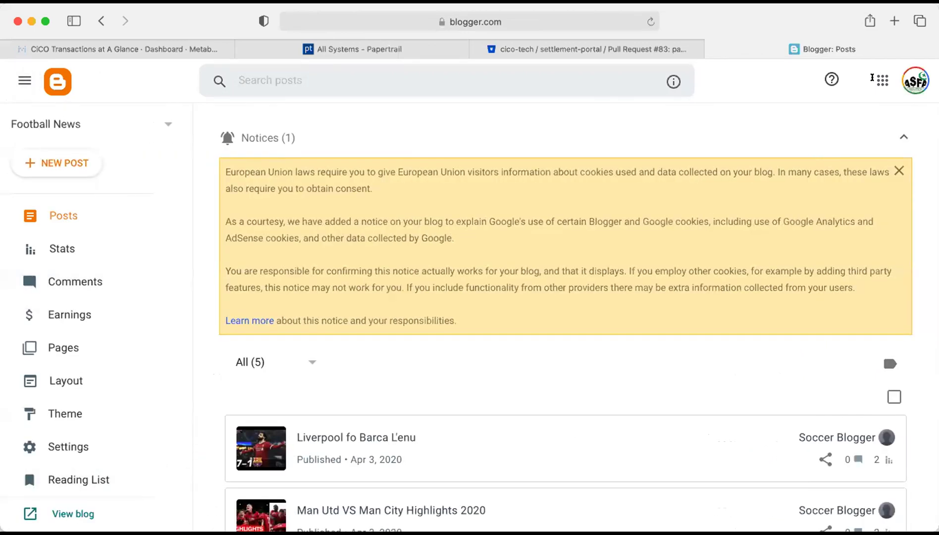
left_click(915, 80)
left_click(101, 20)
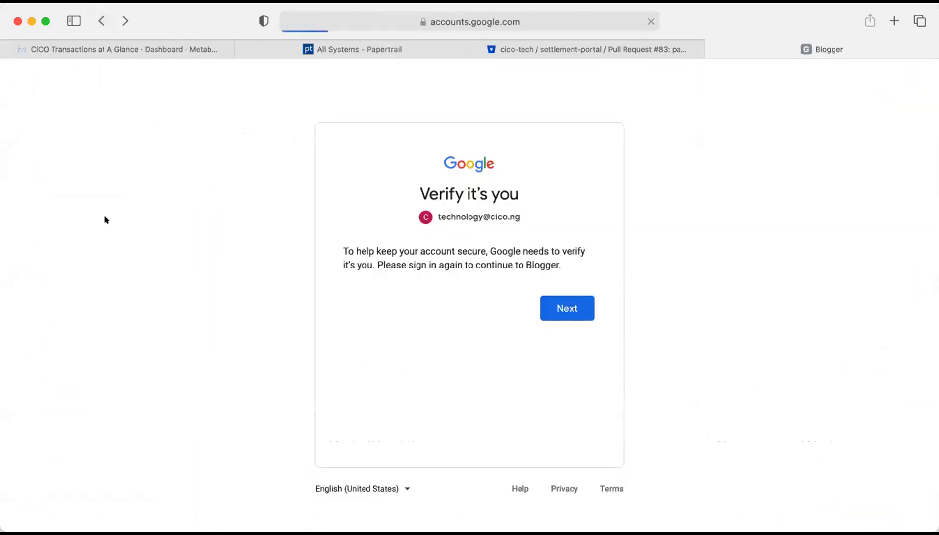
Go back to the Start Page and load blogger.com from the address bar.
left_click(102, 21)
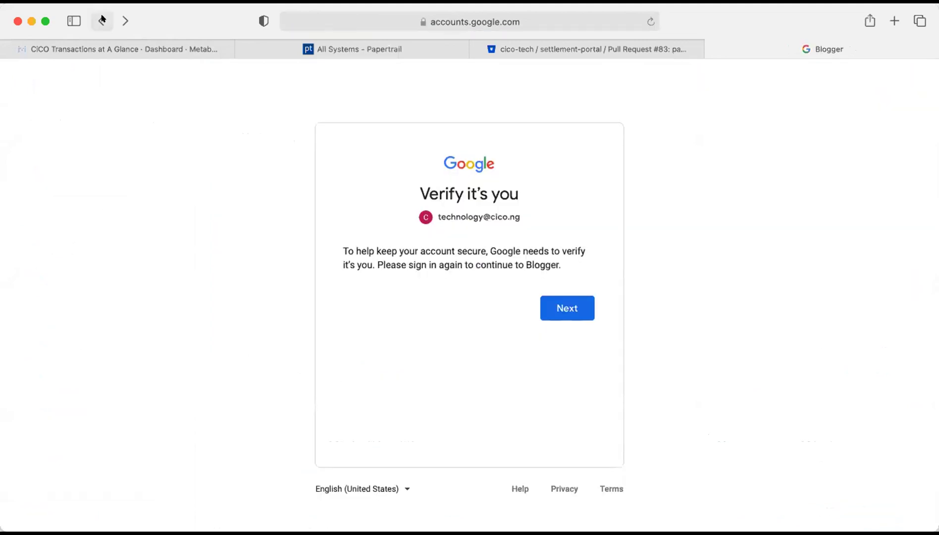
left_click(102, 21)
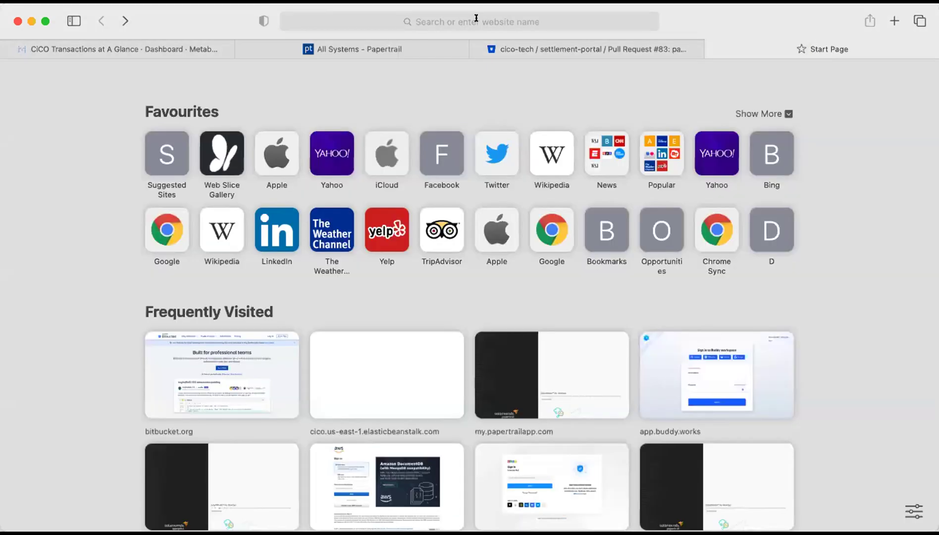
left_click(477, 19)
type("blogge")
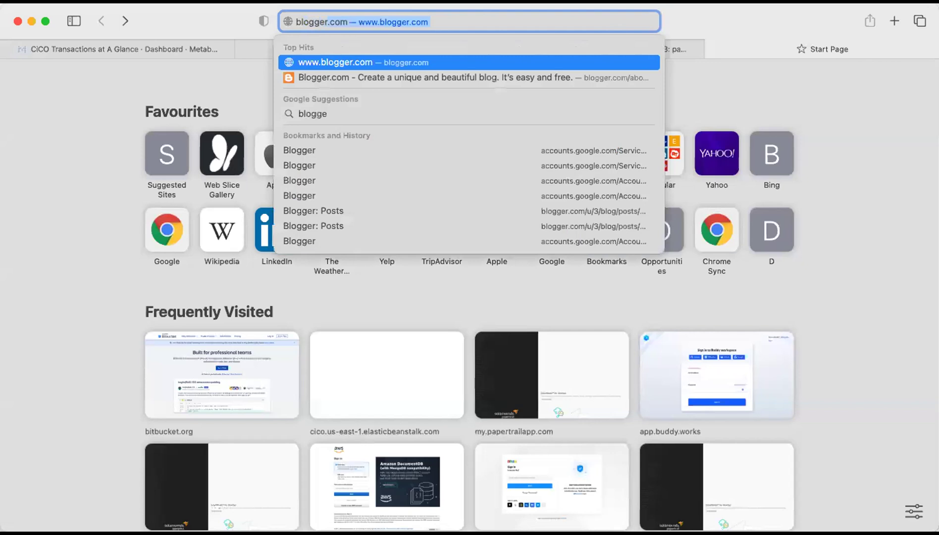
key("Return")
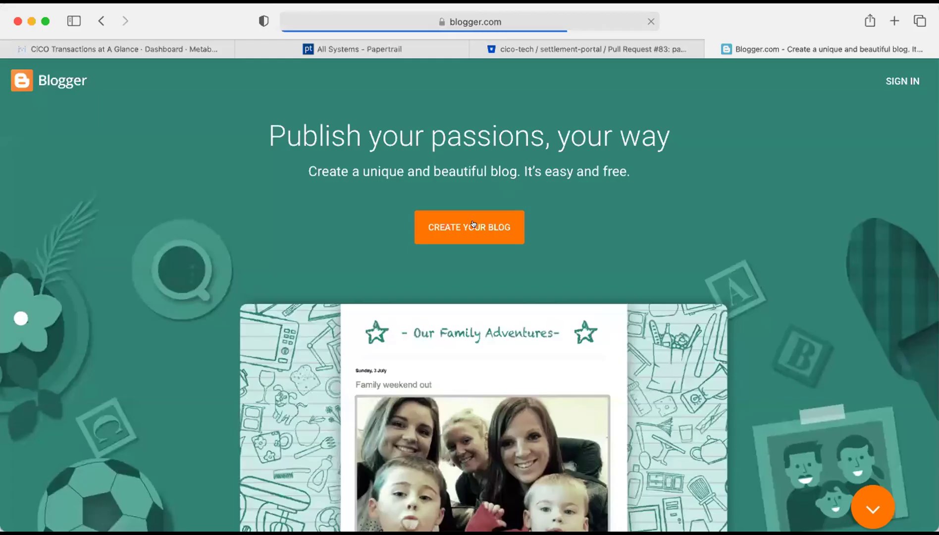
Start a blog with the fourth Google account, entering its password and confirming recovery settings.
left_click(492, 230)
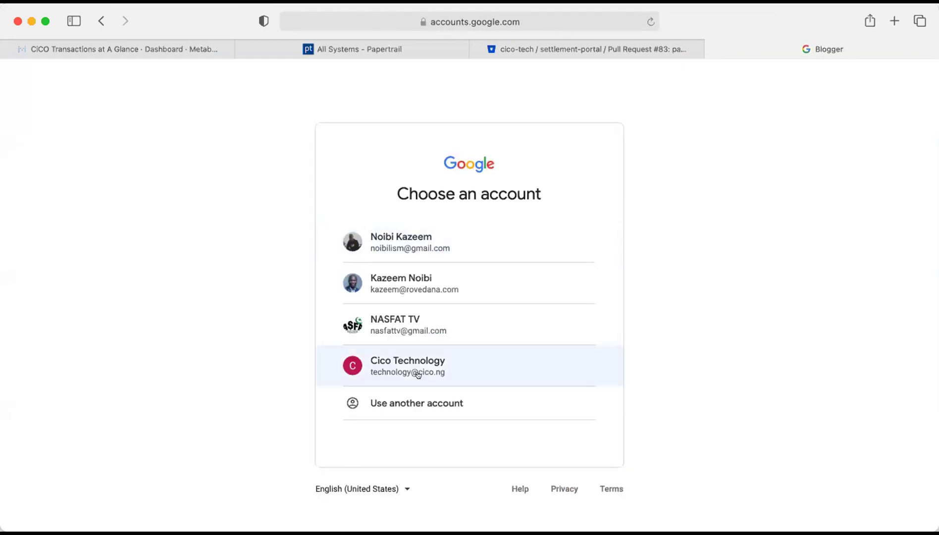
left_click(419, 372)
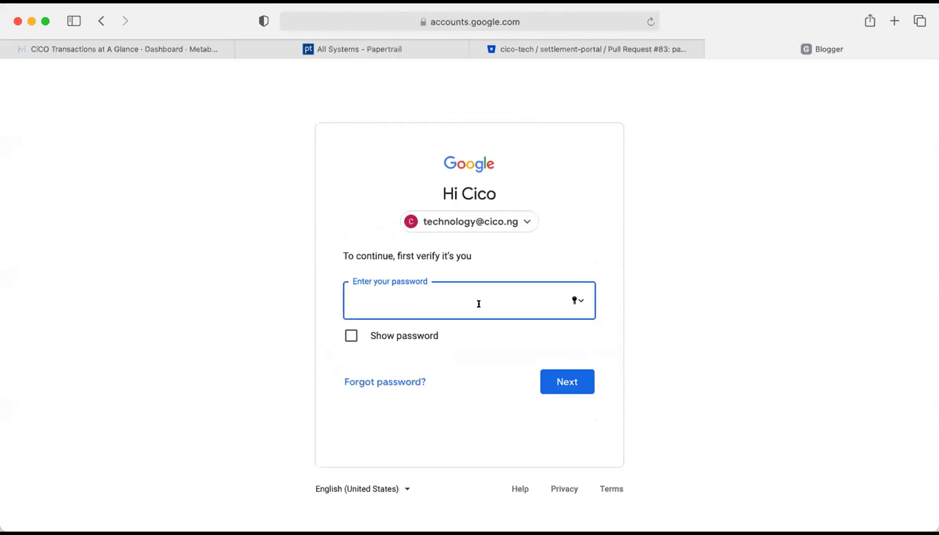
type("••••••••••••")
key("Return")
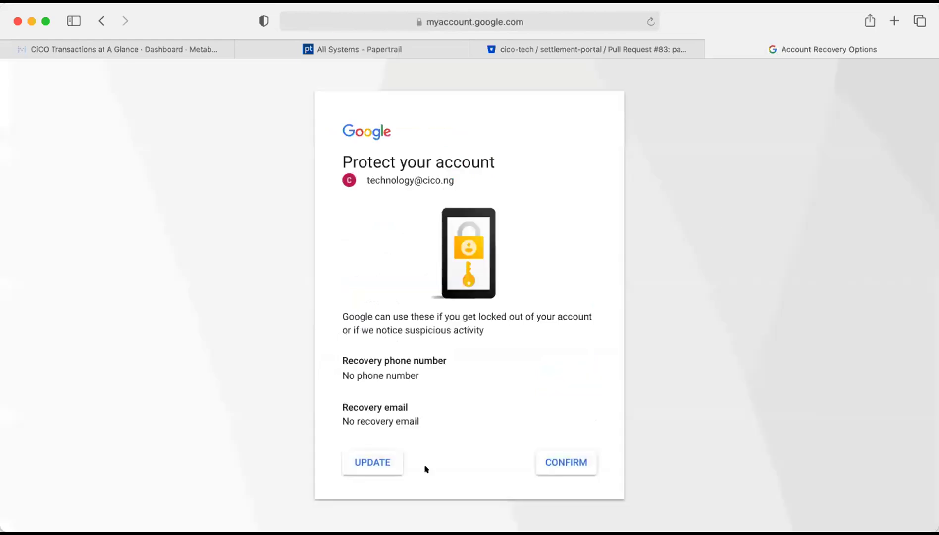
left_click(573, 469)
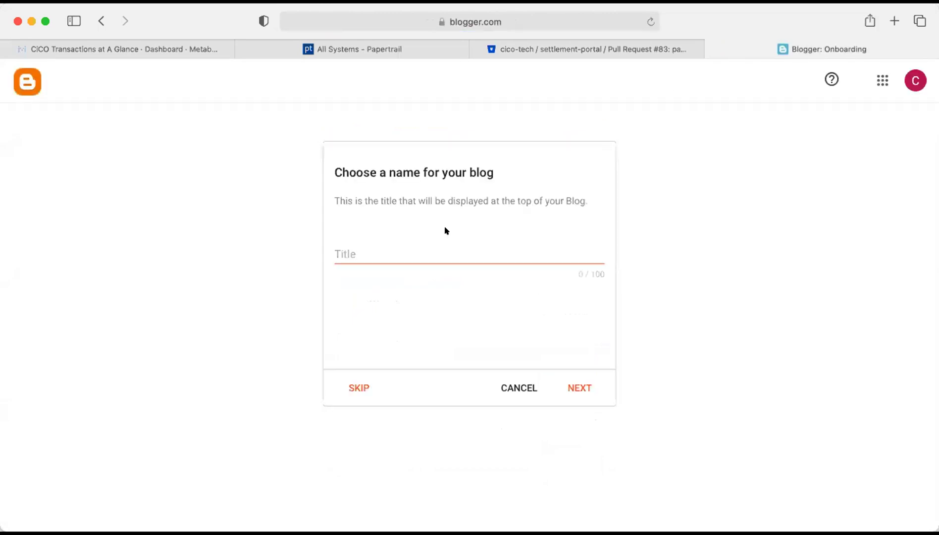
Enter 'Friday Naseehah' as the blog title and continue to the address step.
left_click(408, 252)
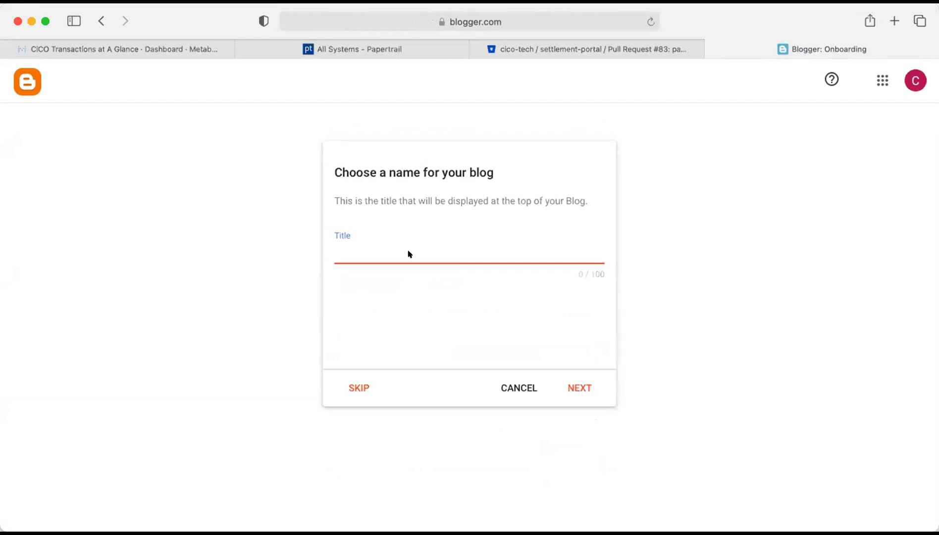
type("F")
left_click(366, 251)
type("riday Naseeha")
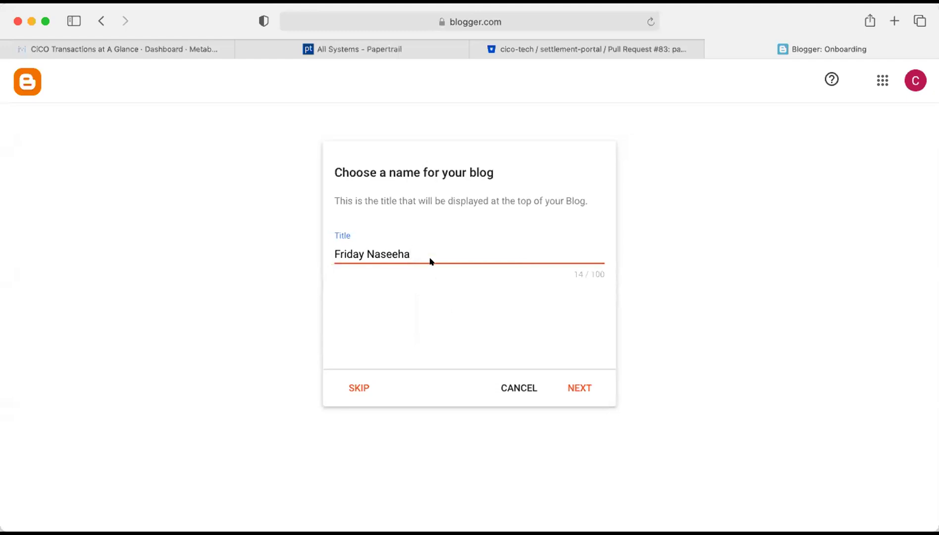
type("h")
left_click(570, 385)
Enter the blog address fridaynaseeha so fridaynaseeha.blogspot.com shows as available.
left_click(400, 249)
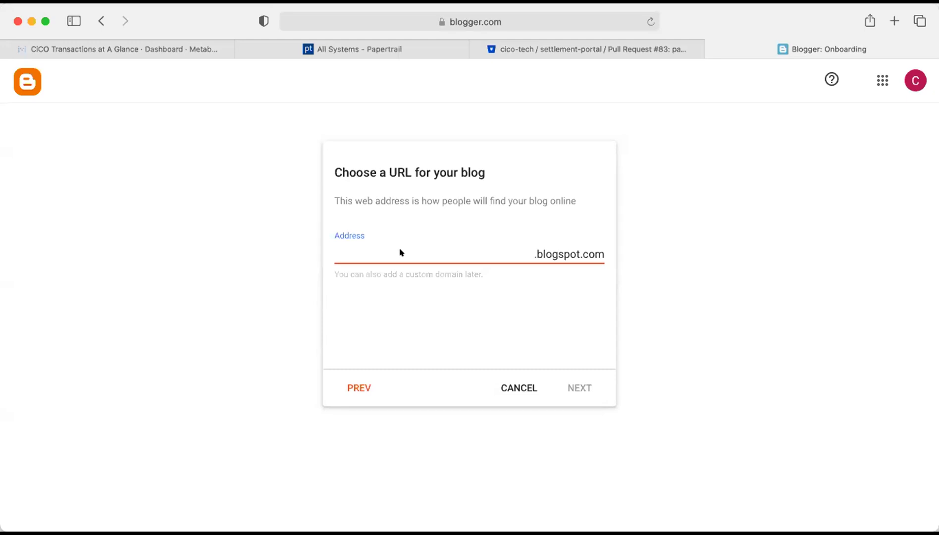
type("fridaynaseehah")
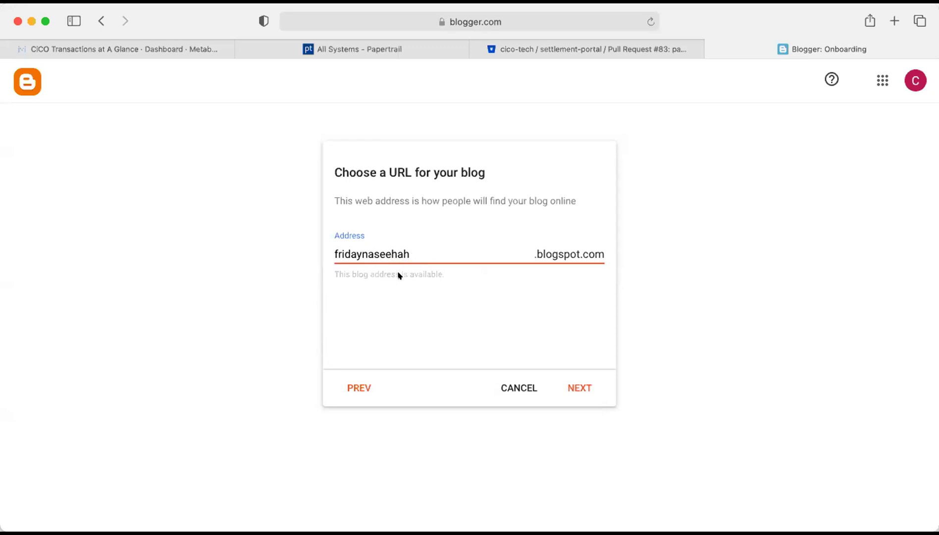
key("BackSpace")
type("h")
Accept the address, enter the display name 'Friday Naseehah' and finish the blog setup.
left_click(571, 386)
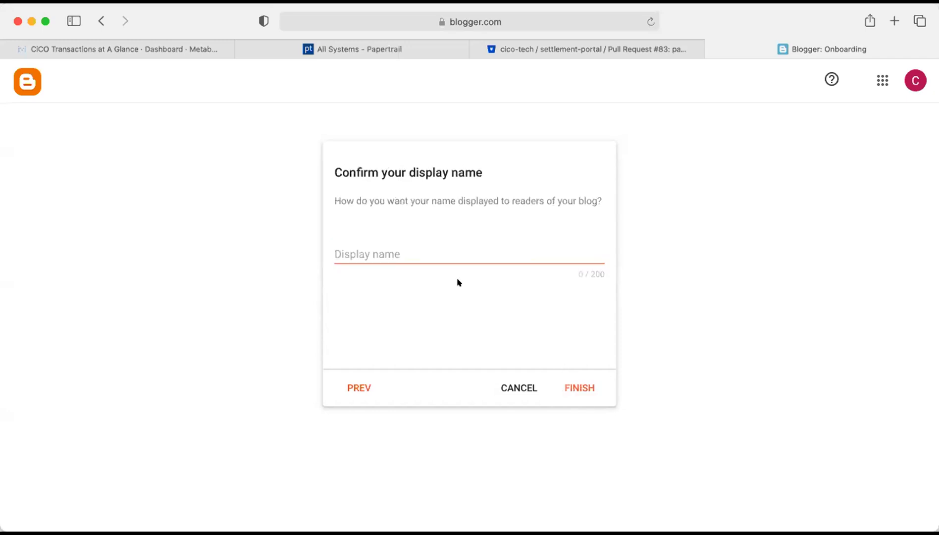
left_click(425, 251)
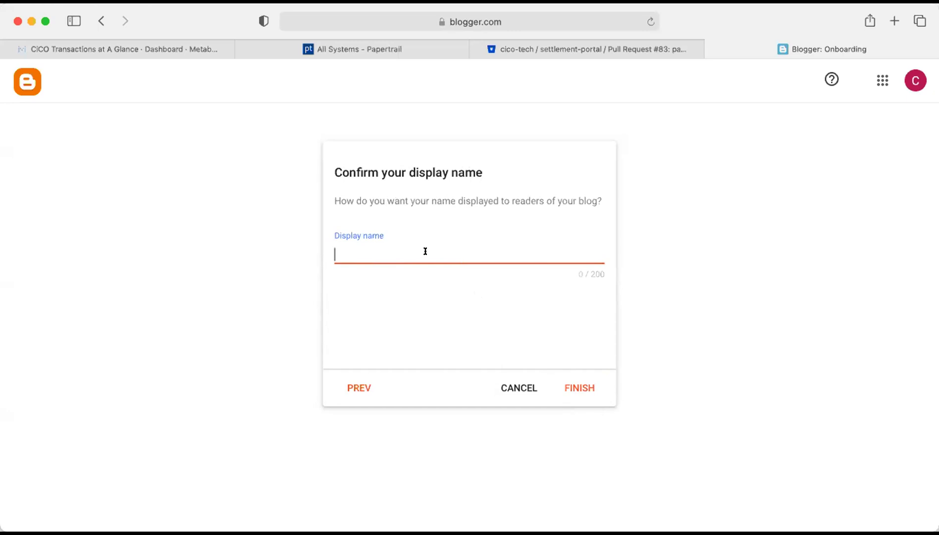
type("Friday Nash")
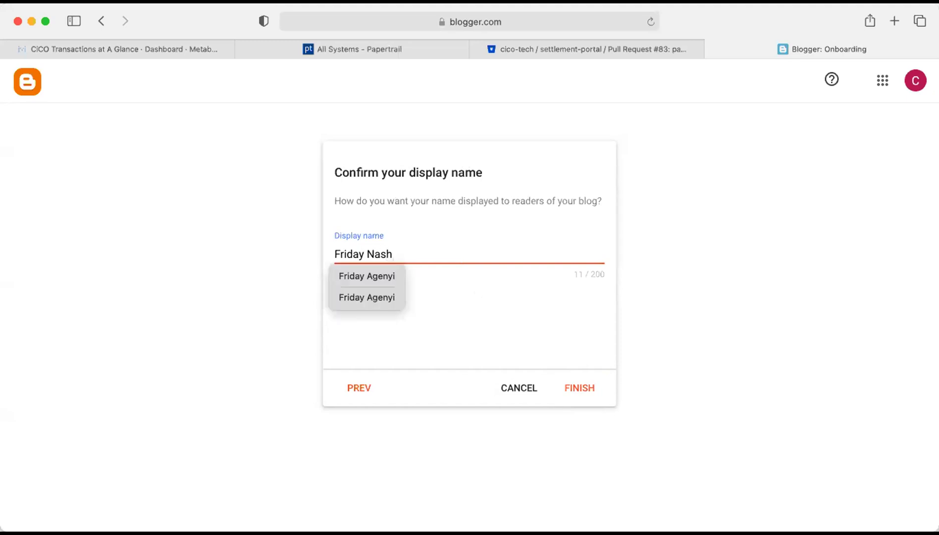
key("BackSpace")
type("eehah")
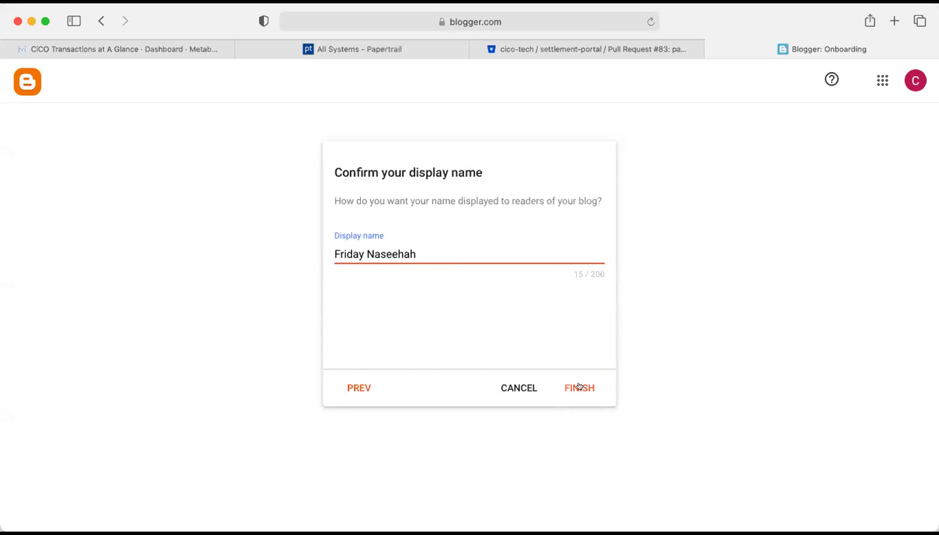
left_click(579, 387)
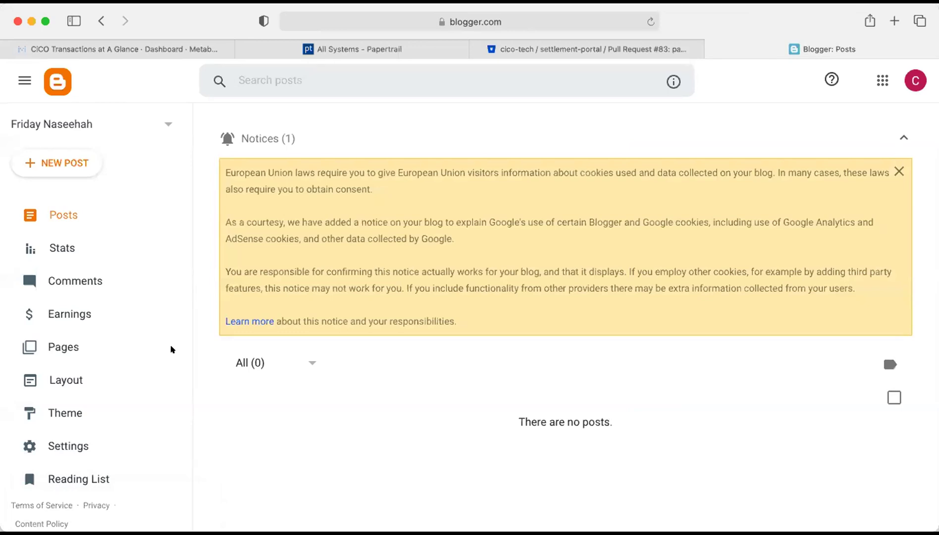
Confirm 'Your blogs' lists only Friday Naseehah, then open a new browser tab.
scroll(172, 345, "down", 1)
scroll(148, 342, "up", 1)
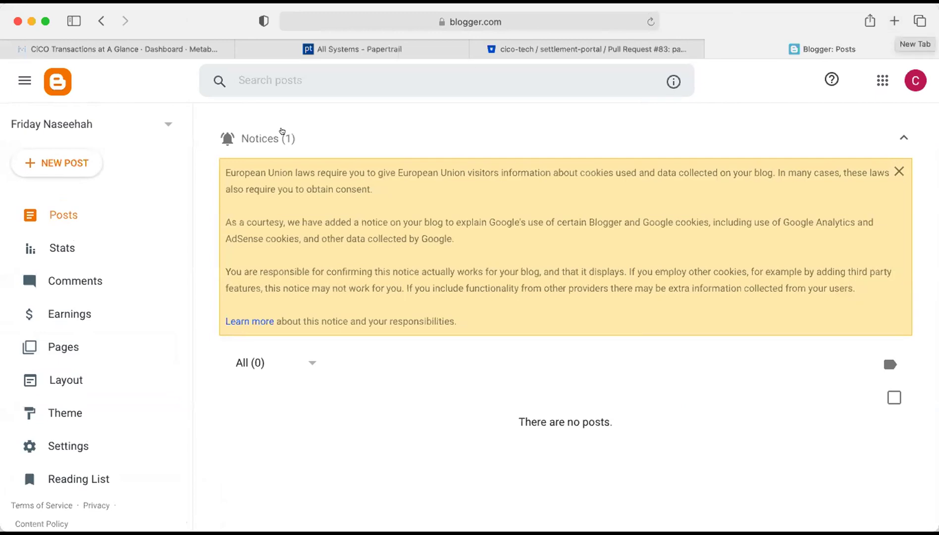
left_click(163, 124)
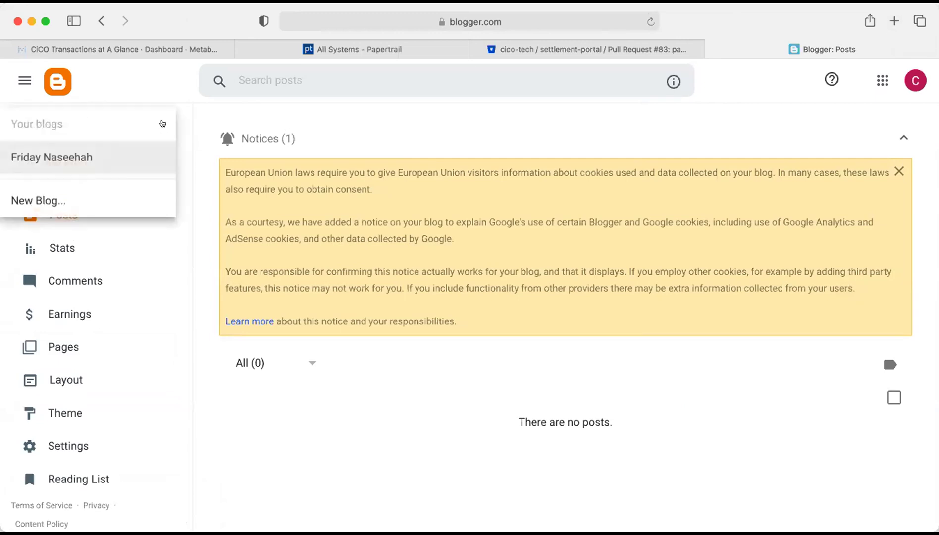
left_click(145, 75)
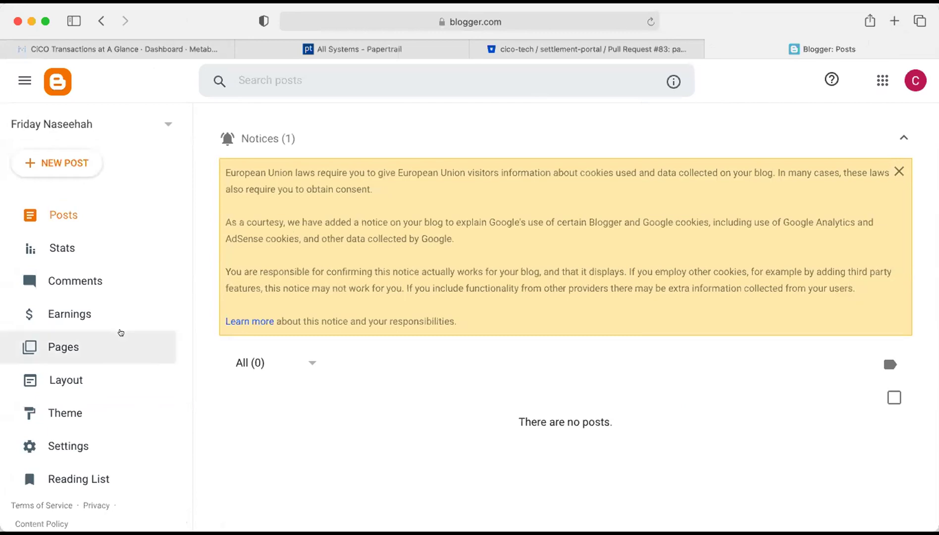
scroll(120, 330, "down", 1)
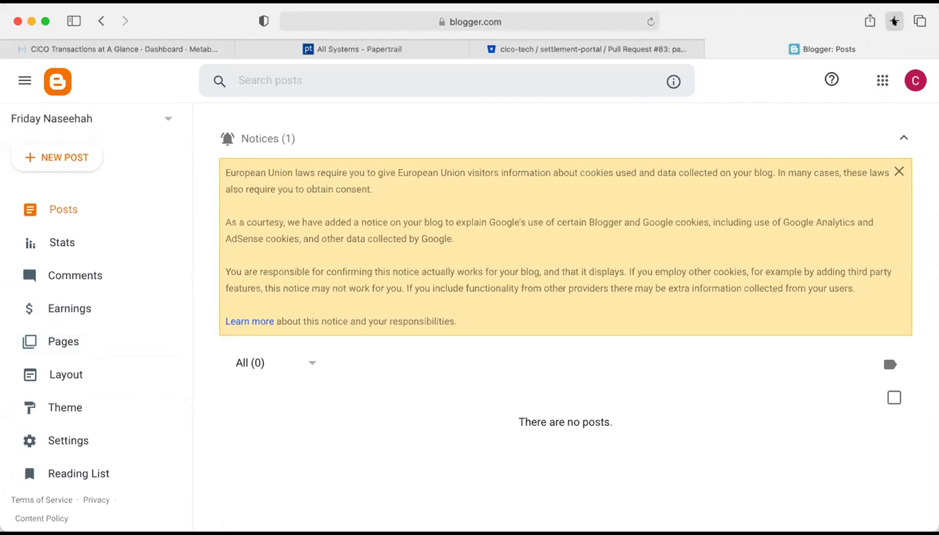
left_click(894, 21)
Try fridaynaseehah.blogspot.com, which returns Blog not found, and compare it with the dashboard.
type("friday")
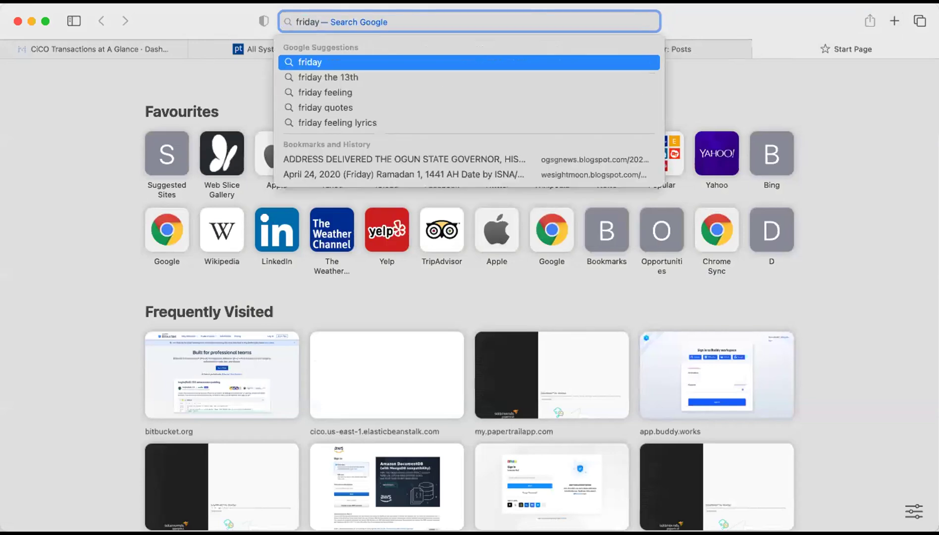
type("naseeha")
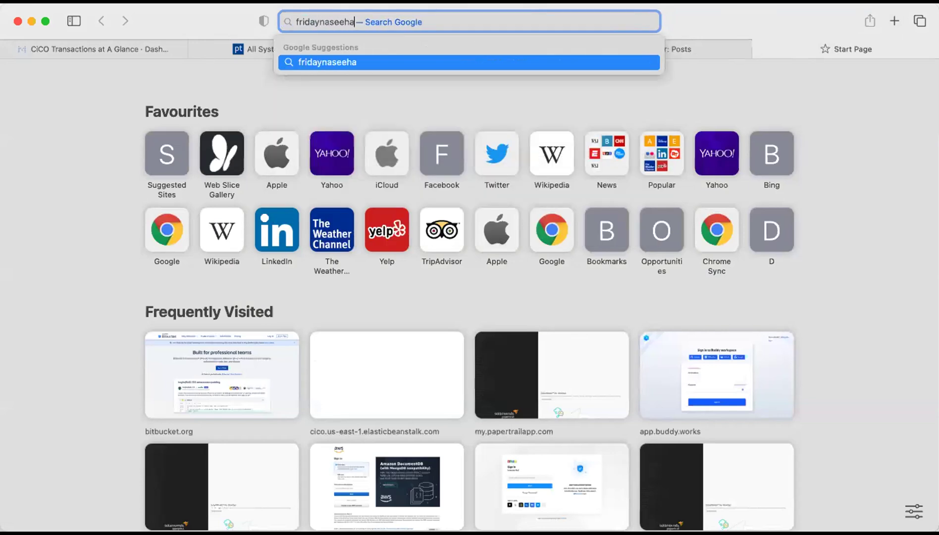
type("h.bl")
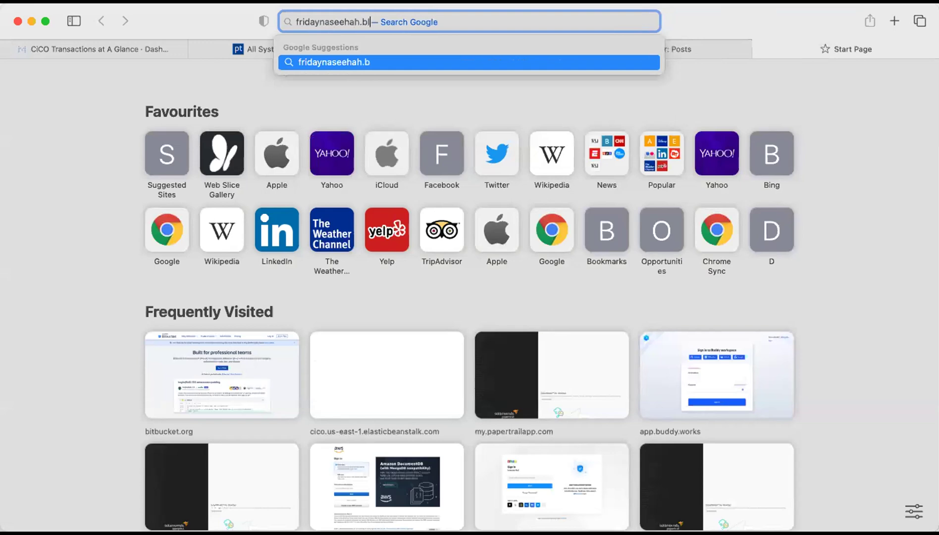
type("ogspot.com")
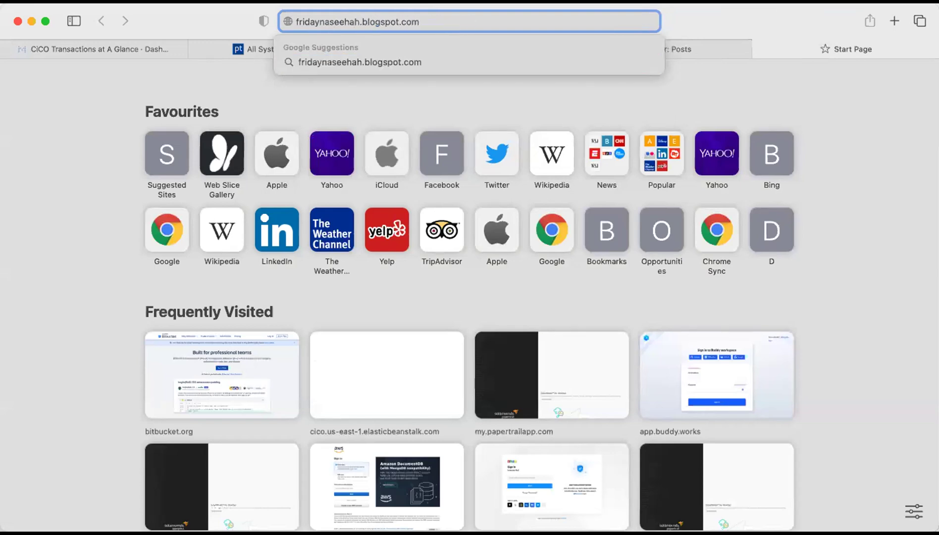
key("Return")
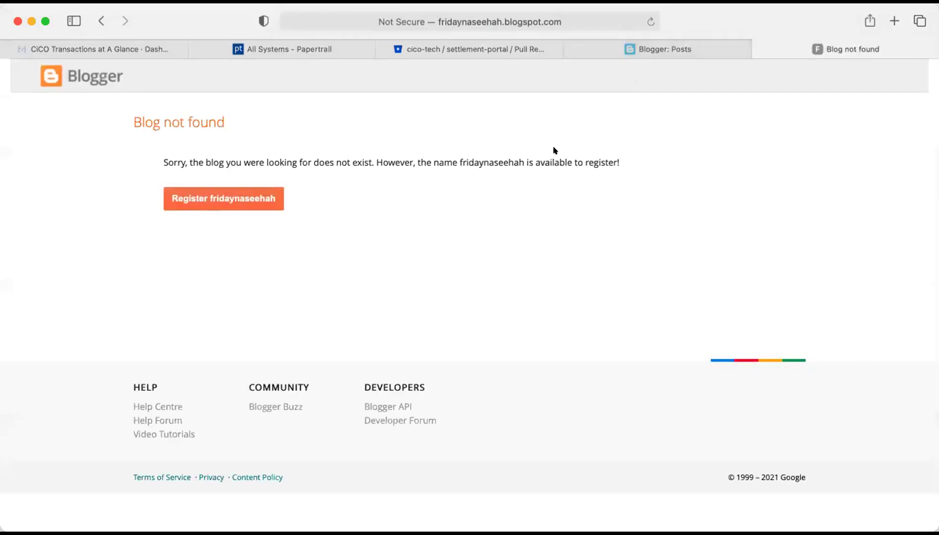
left_click(661, 46)
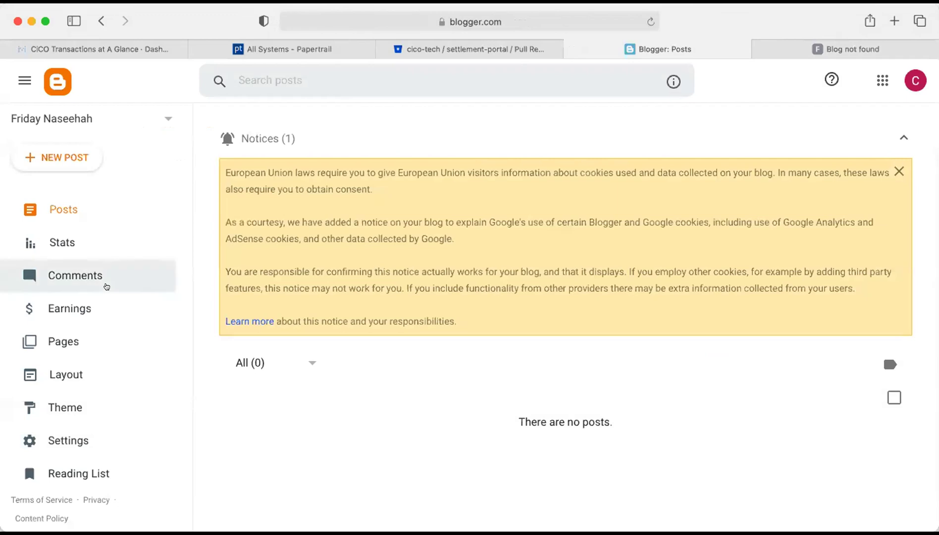
scroll(105, 286, "down", 1)
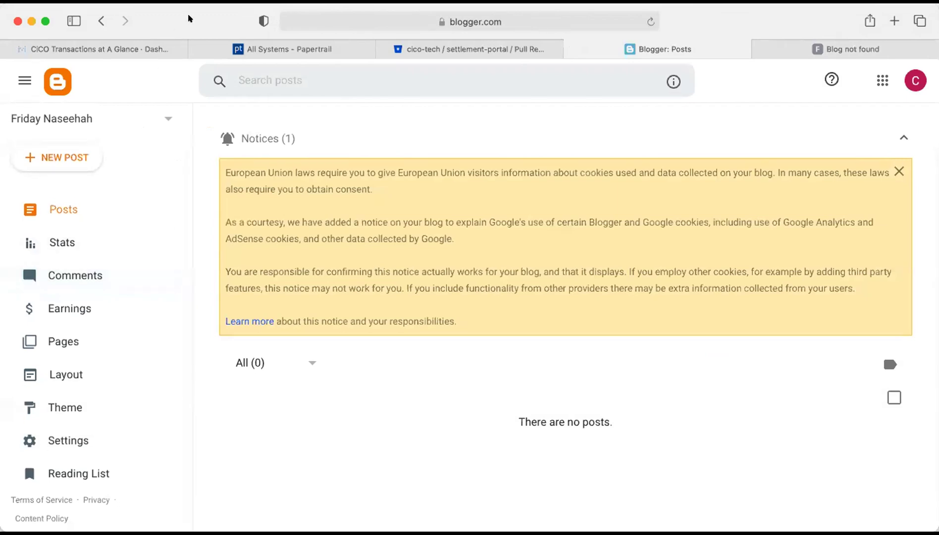
scroll(136, 298, "down", 1)
left_click(846, 49)
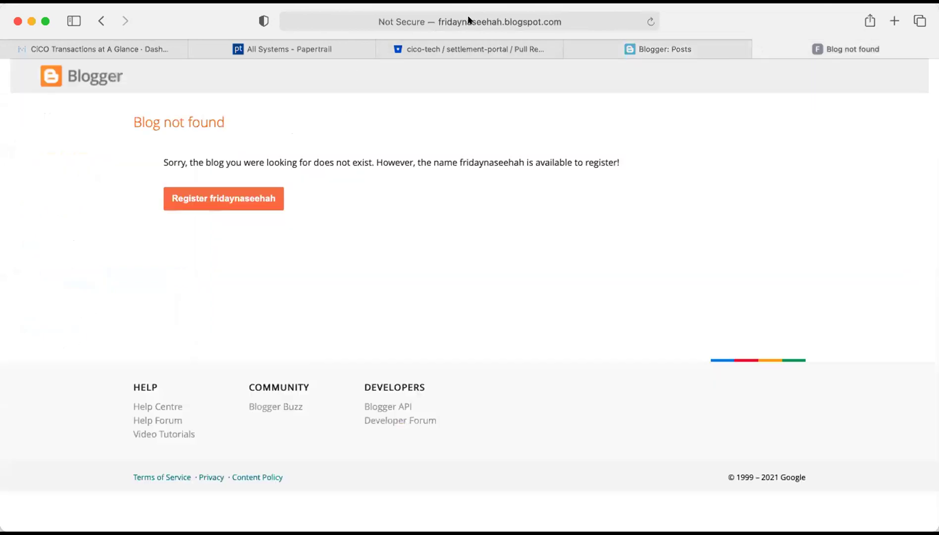
Correct the address to fridaynaseeha.blogspot.com to open the live blog.
left_click(487, 22)
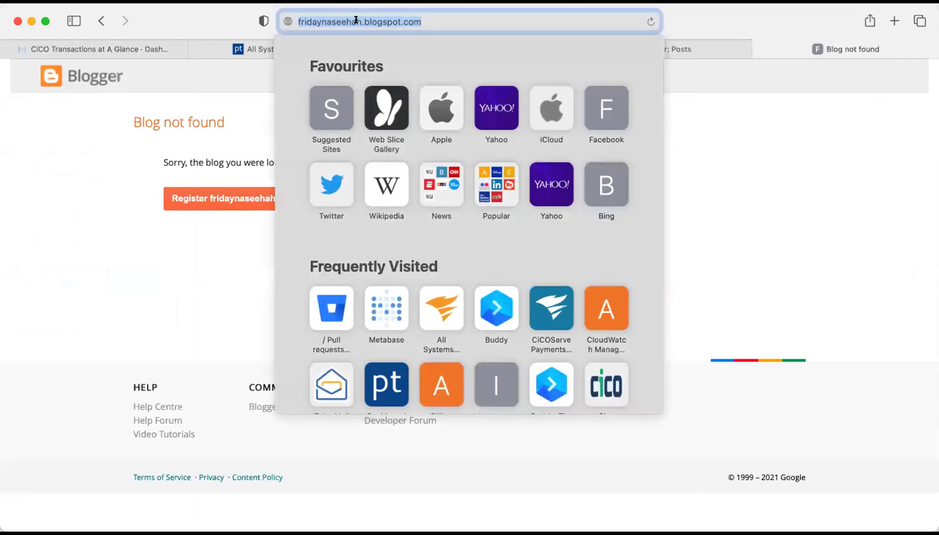
left_click(360, 21)
key("BackSpace")
key("Return")
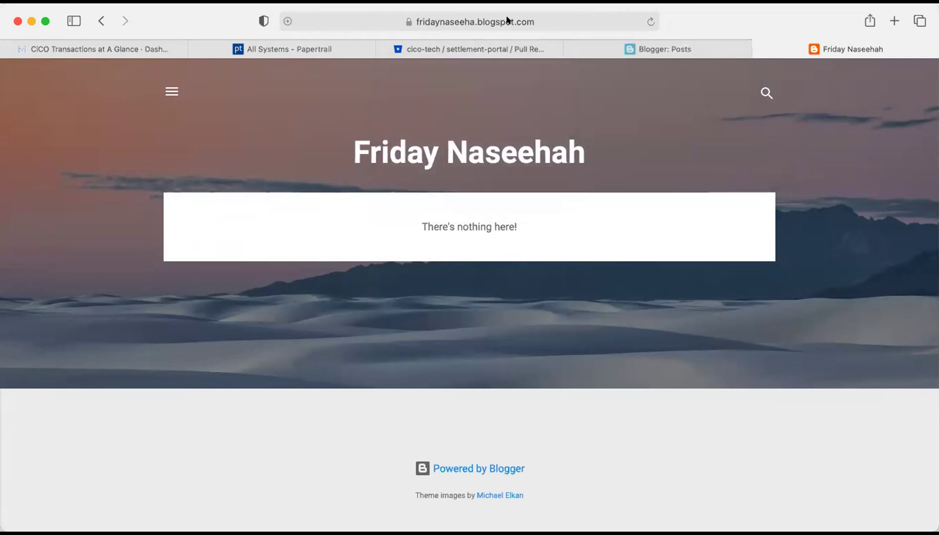
left_click(507, 20)
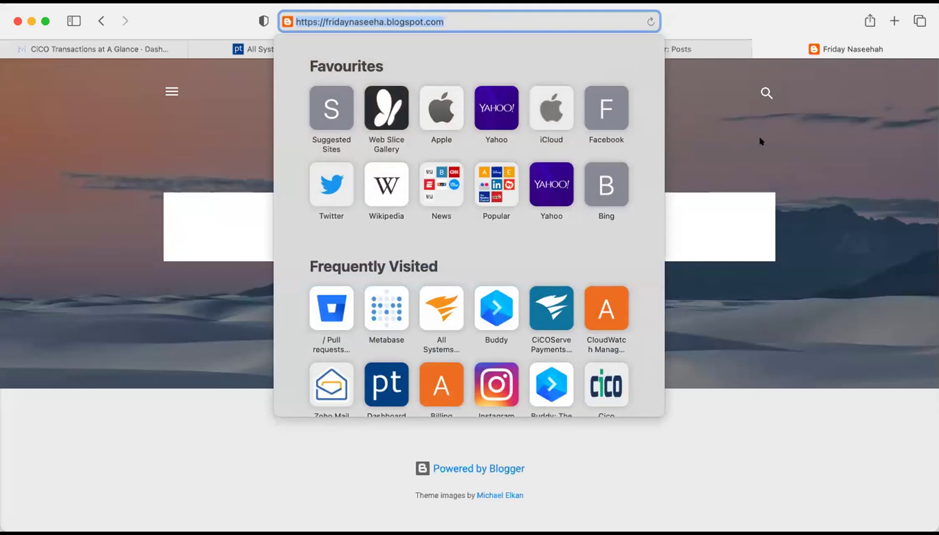
key("Escape")
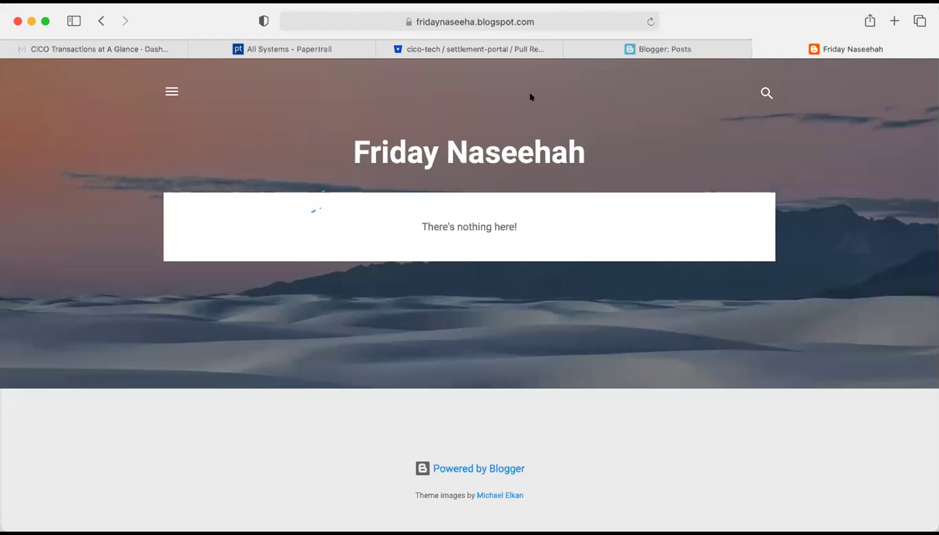
left_click(664, 45)
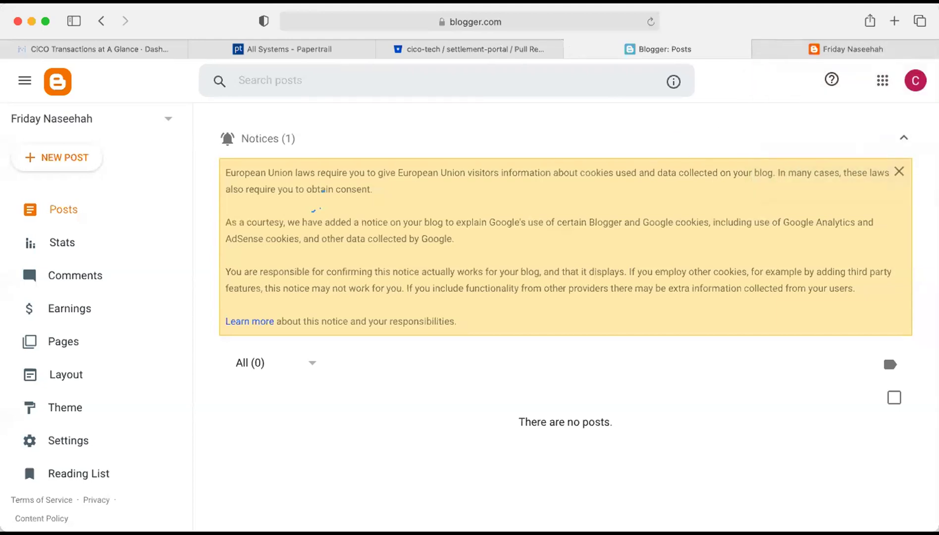
left_click(823, 48)
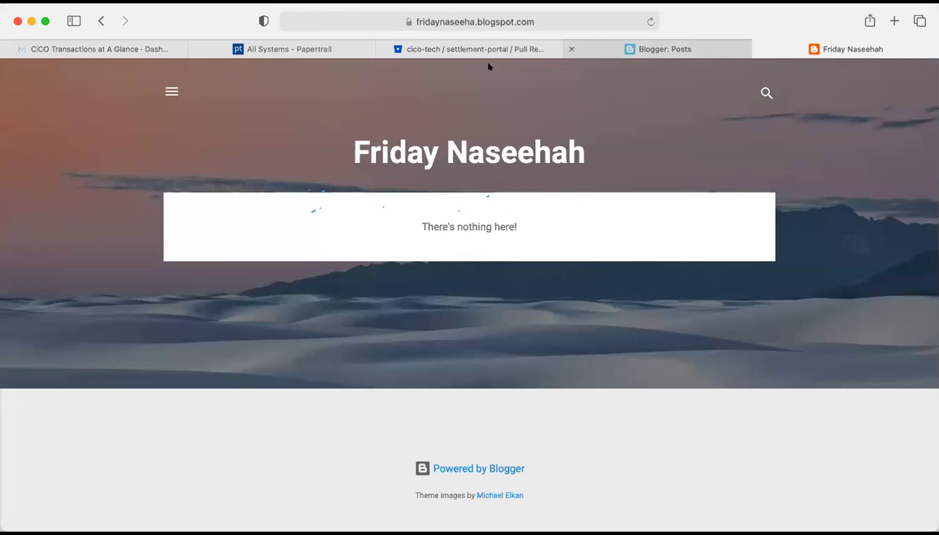
Check which Google account is signed in from the Blogger Posts dashboard.
left_click(685, 51)
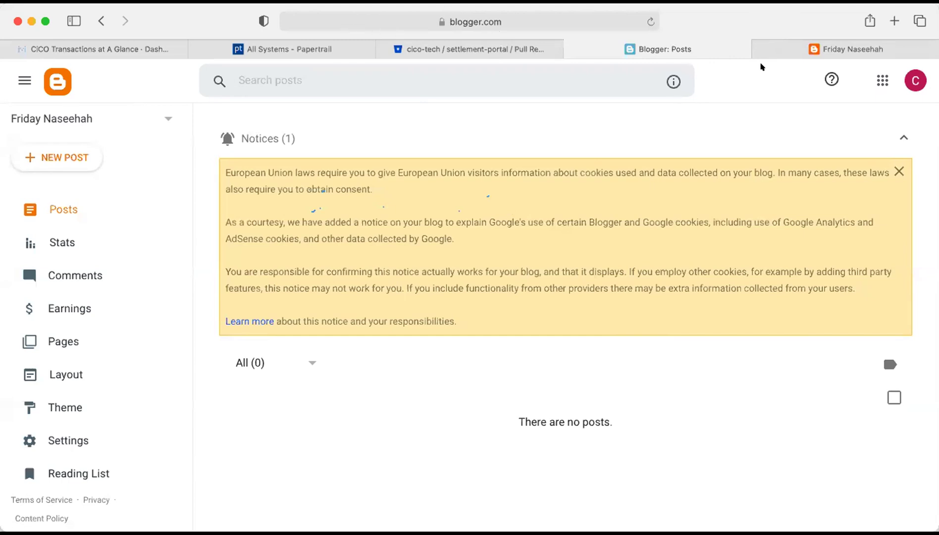
left_click(914, 80)
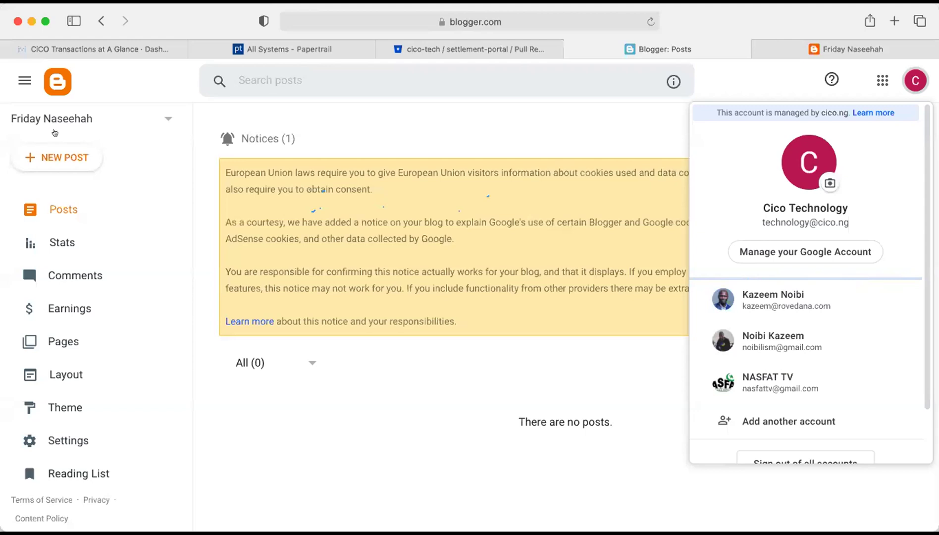
left_click(92, 249)
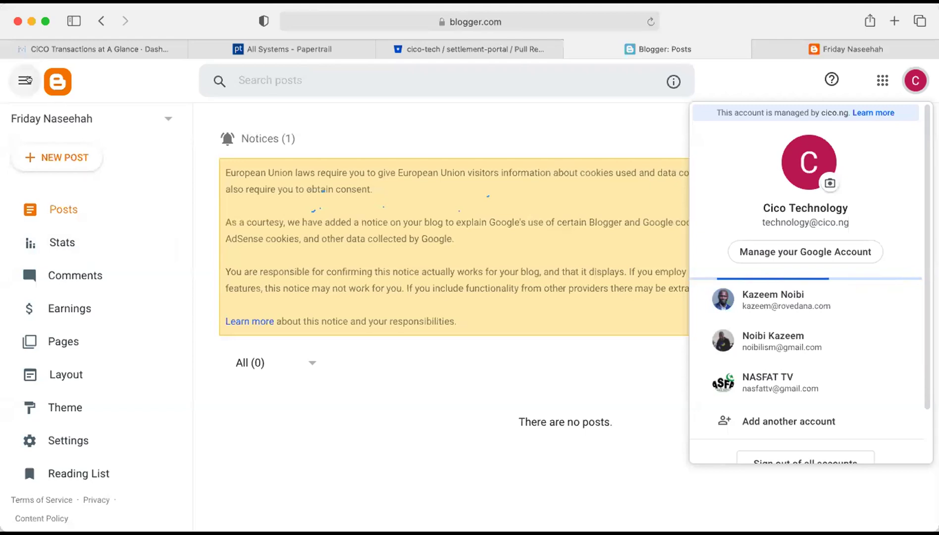
left_click(27, 80)
Reload the Blogger dashboard and bring up the list of blogs.
left_click(55, 86)
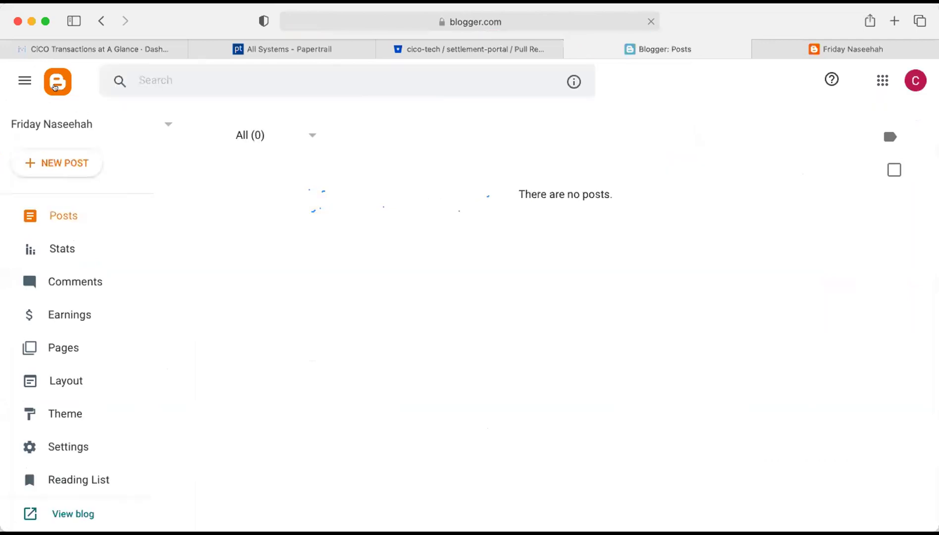
scroll(73, 233, "up", 3)
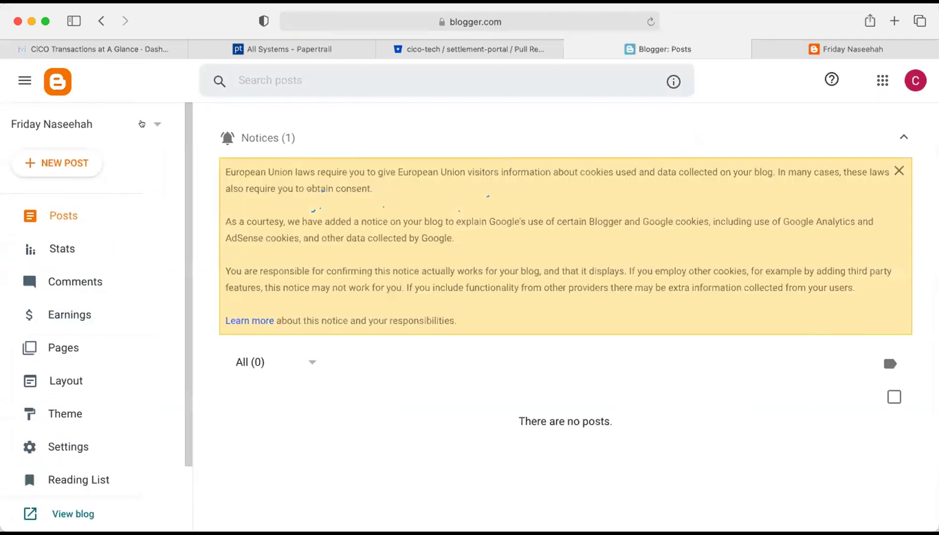
left_click(152, 123)
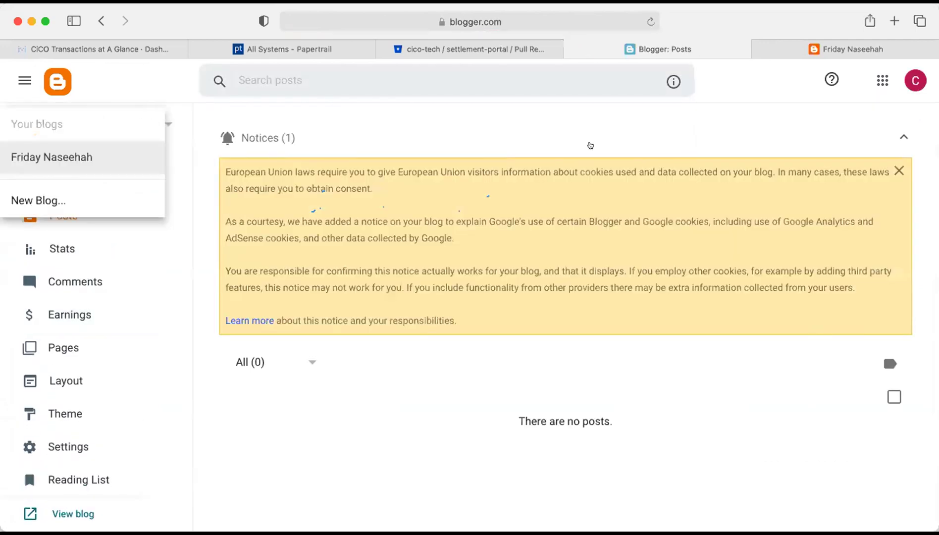
Open the Friday Naseehah blog's Settings page.
left_click(619, 96)
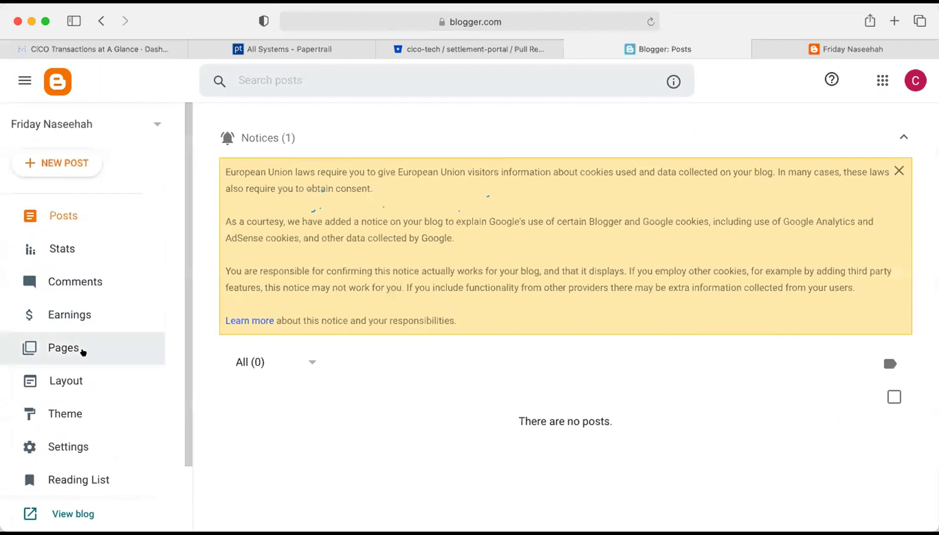
scroll(83, 347, "down", 2)
left_click(79, 368)
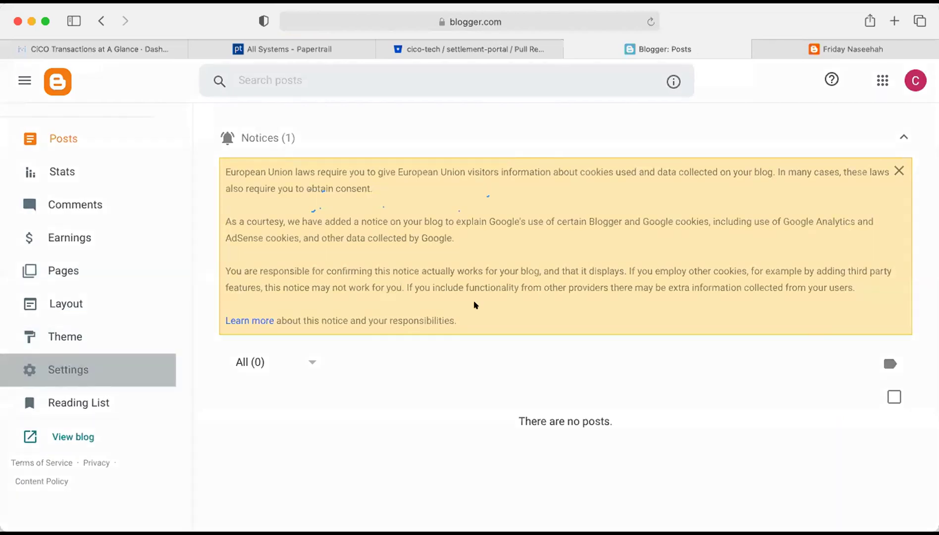
Remove the blog under Manage Blog and confirm DELETE.
scroll(587, 321, "down", 10)
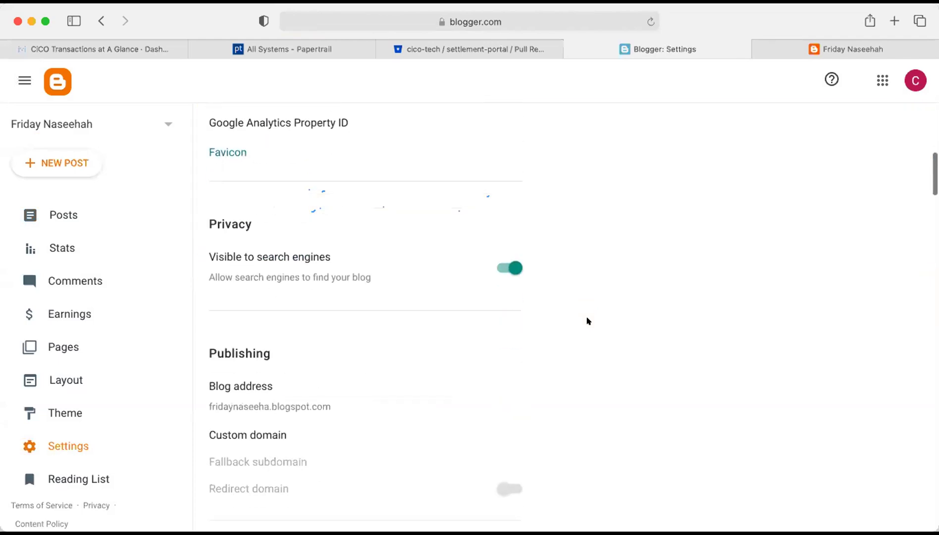
scroll(587, 321, "down", 20)
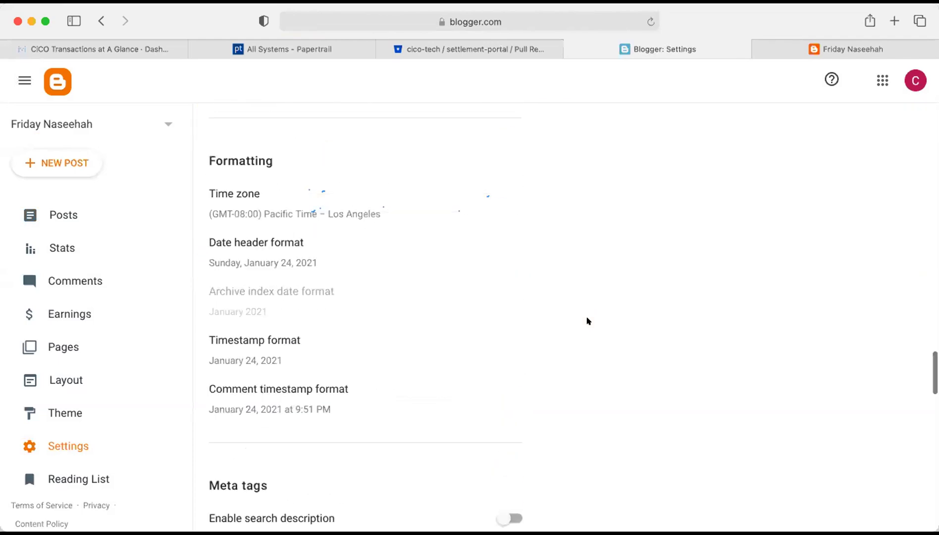
scroll(587, 321, "down", 8)
scroll(587, 321, "up", 5)
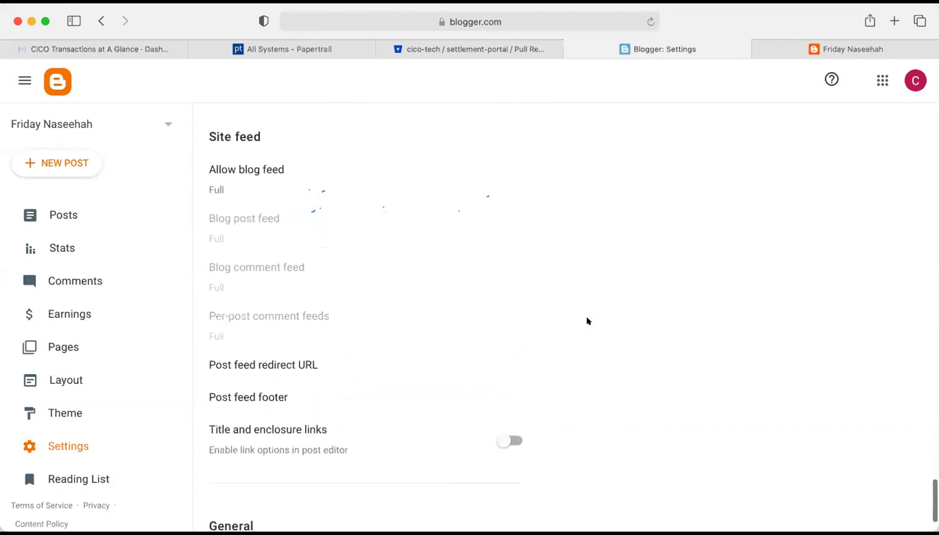
scroll(587, 321, "up", 1)
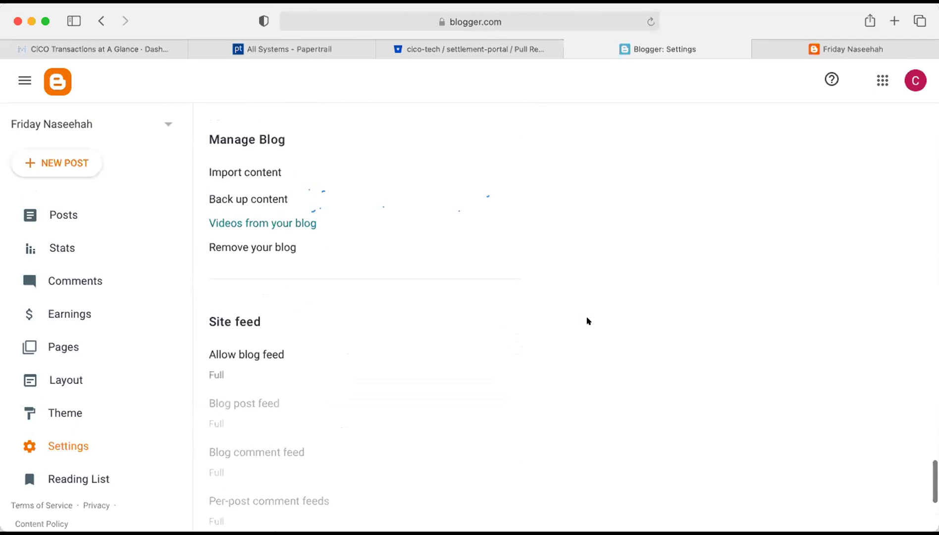
left_click(268, 247)
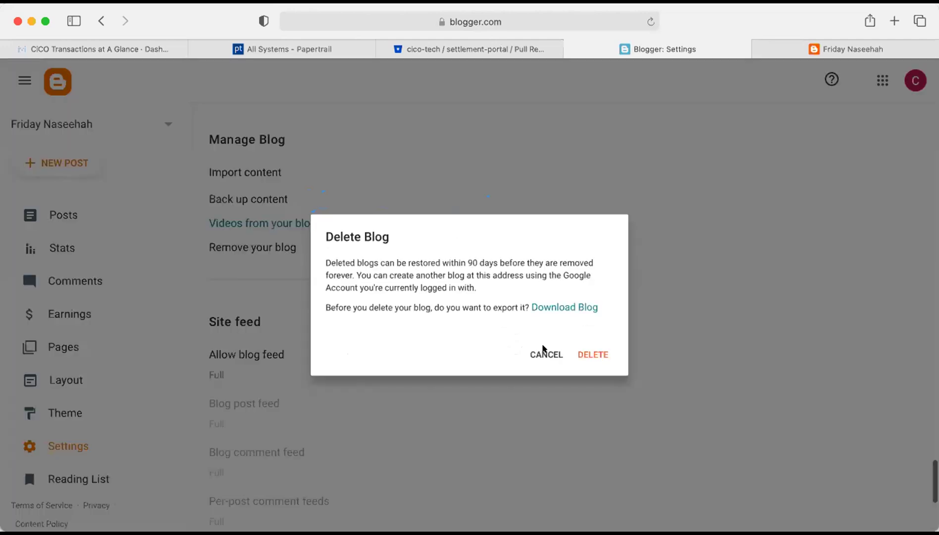
left_click(599, 361)
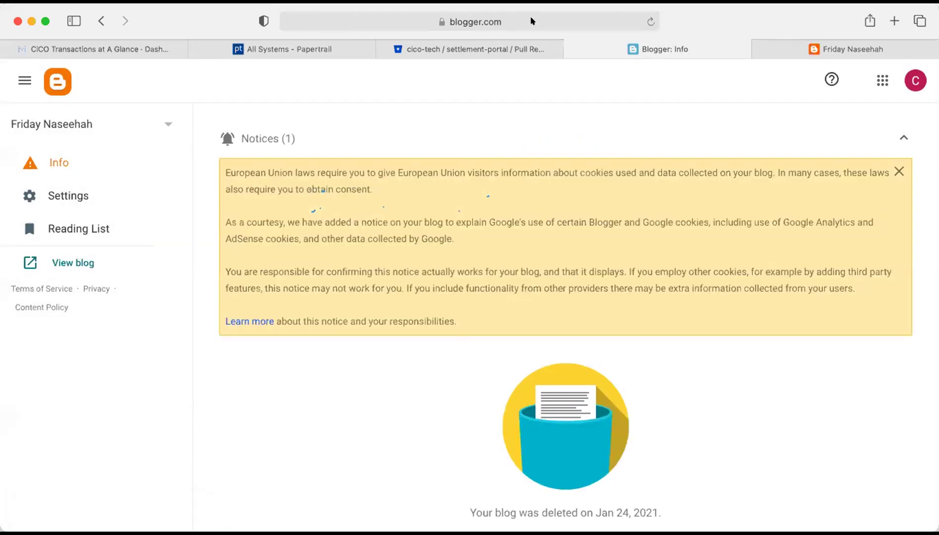
Reload blogger.com and scroll the account panel down to Sign out of all accounts.
left_click(531, 18)
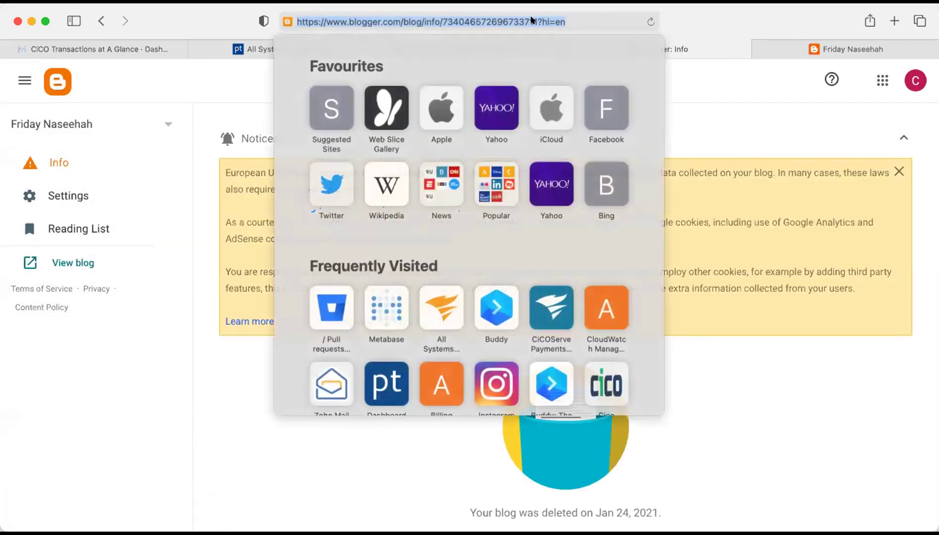
key("BackSpace")
type("bl")
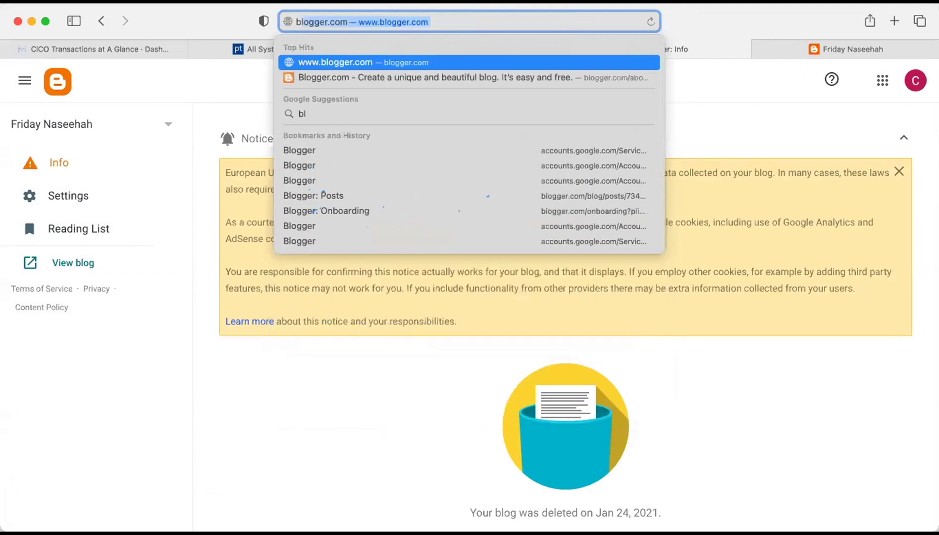
key("Return")
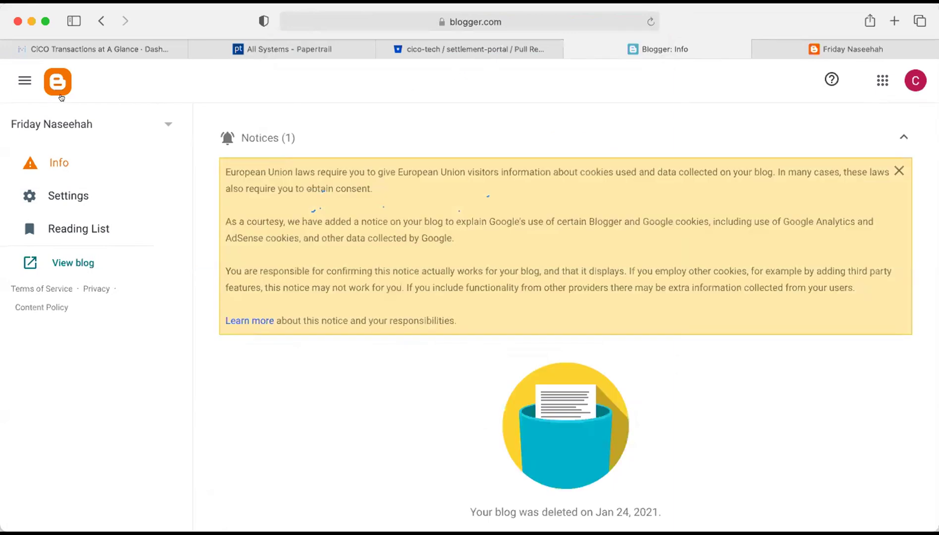
left_click(914, 84)
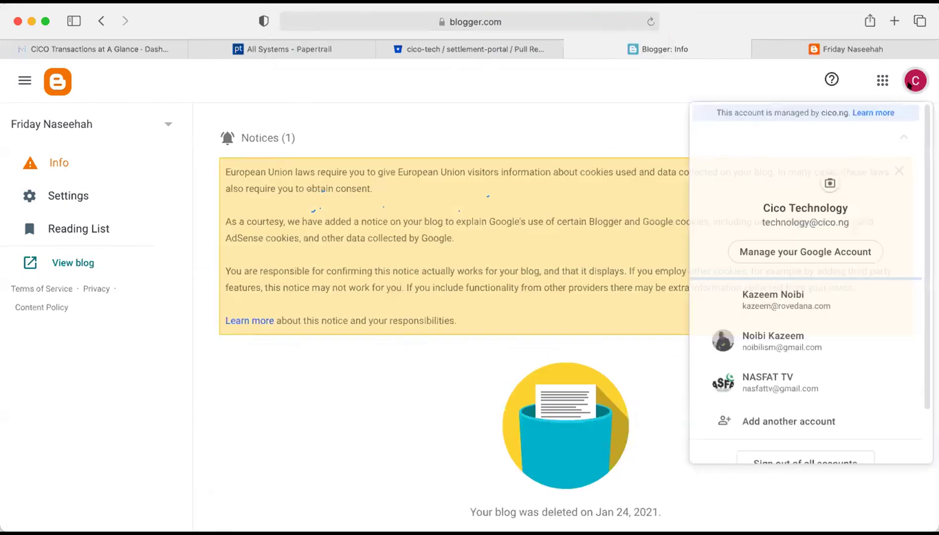
scroll(802, 331, "down", 3)
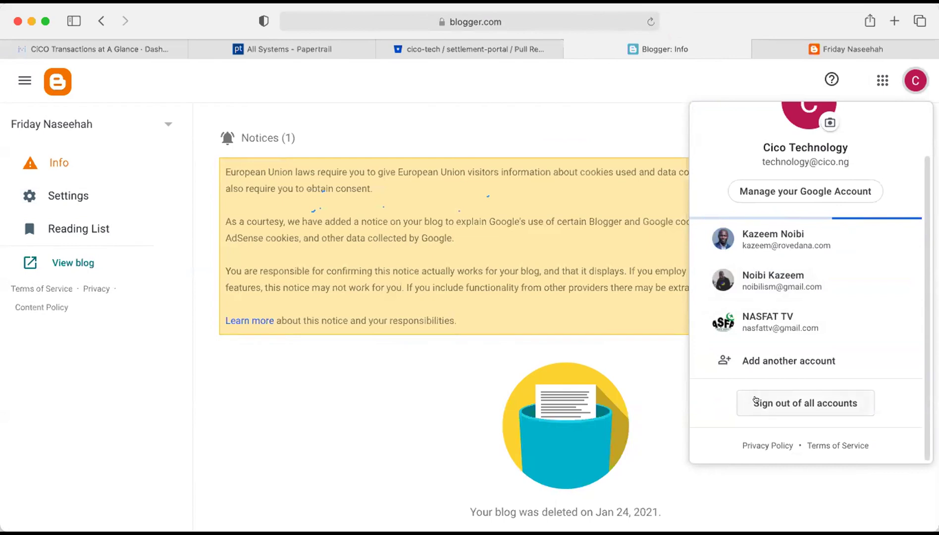
Sign out of all Google accounts.
left_click(755, 401)
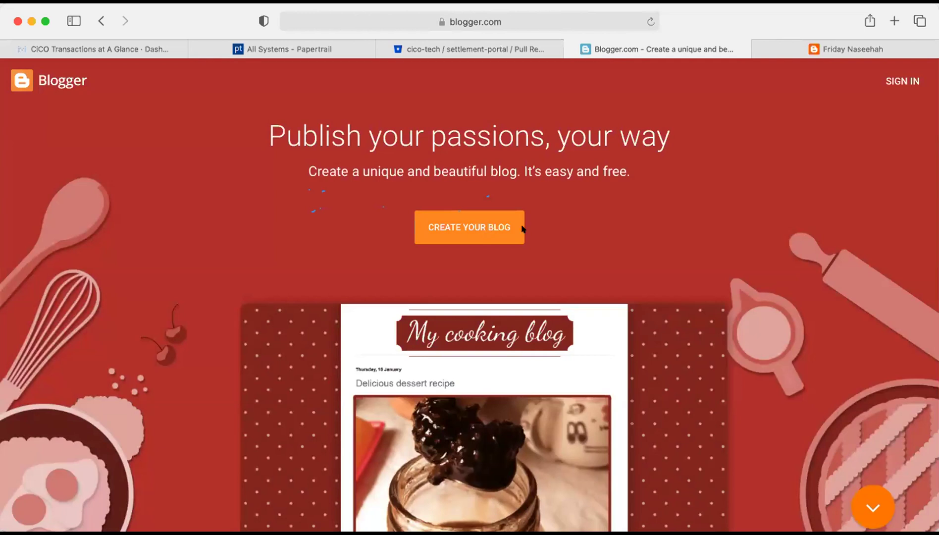
Sign in through CREATE YOUR BLOG with the organisation account and its password.
left_click(489, 229)
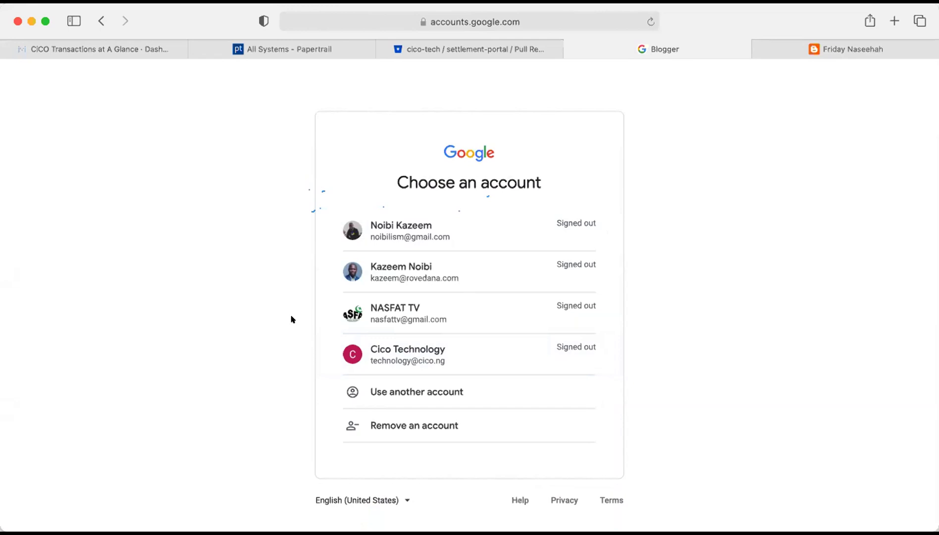
left_click(417, 354)
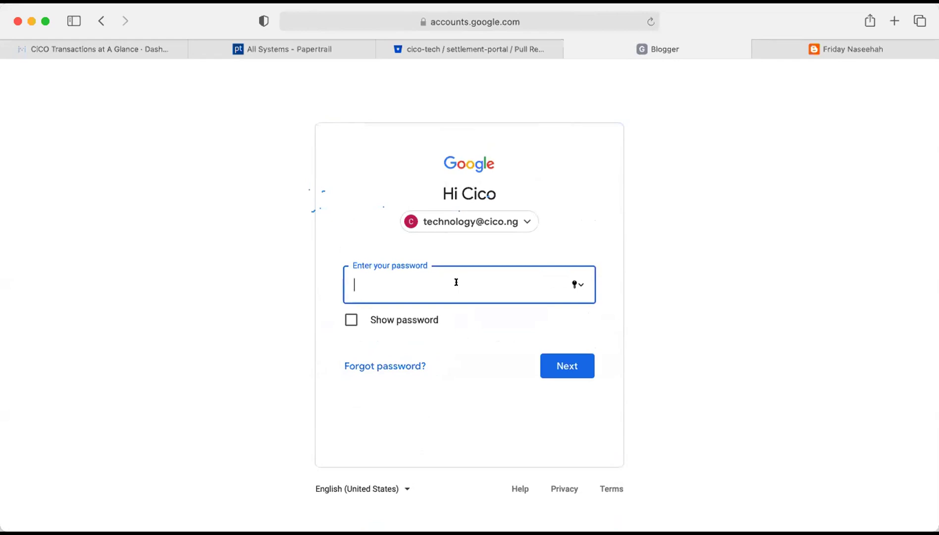
type("••••••••••••")
left_click(563, 365)
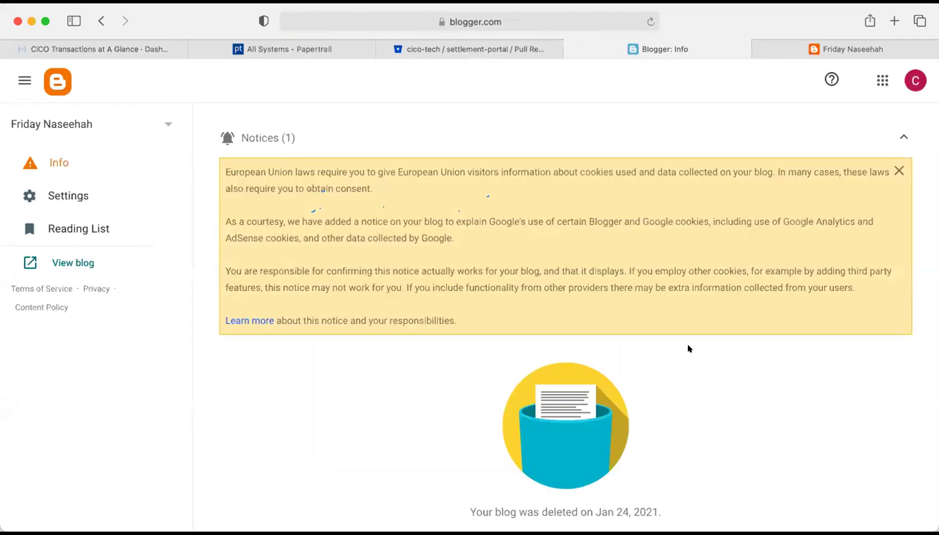
Permanently delete the trashed Friday Naseehah blog and confirm the deletion.
left_click(161, 128)
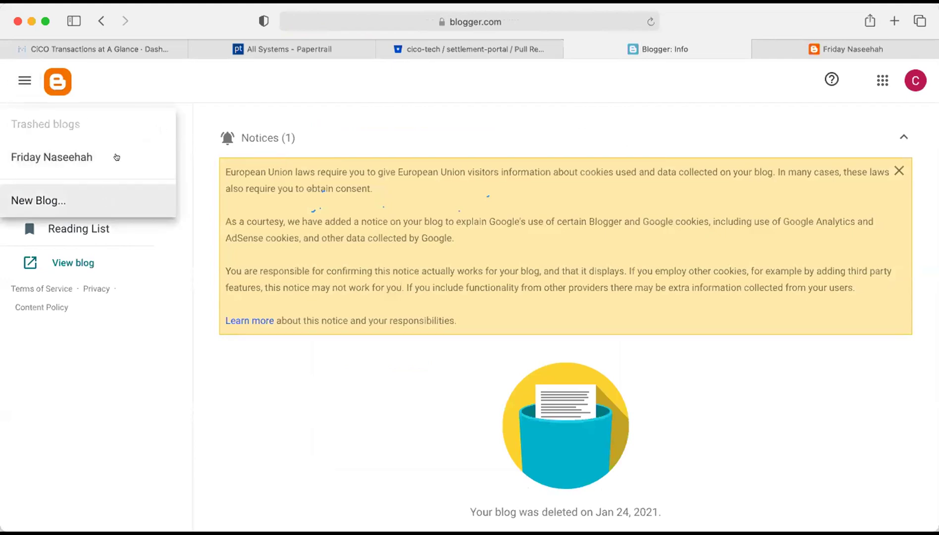
left_click(178, 77)
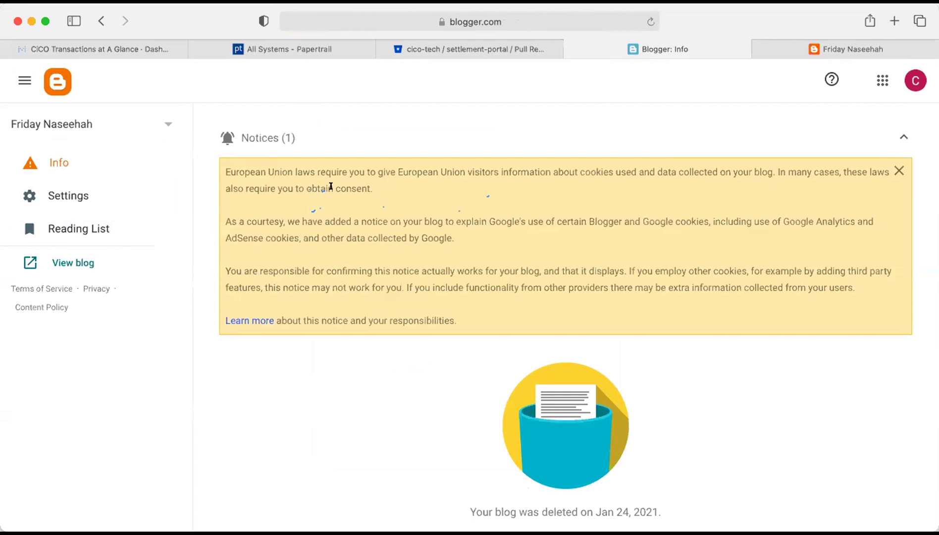
scroll(331, 186, "down", 2)
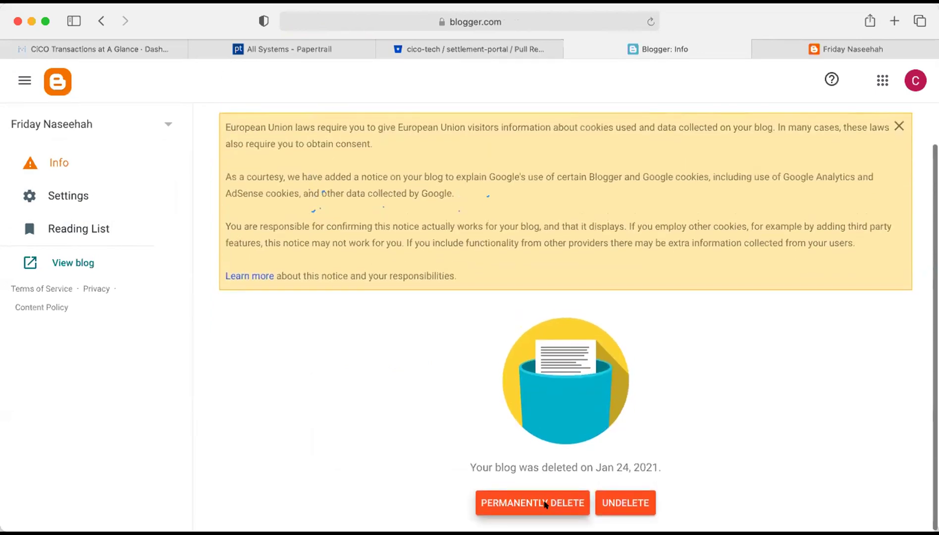
left_click(545, 504)
left_click(542, 335)
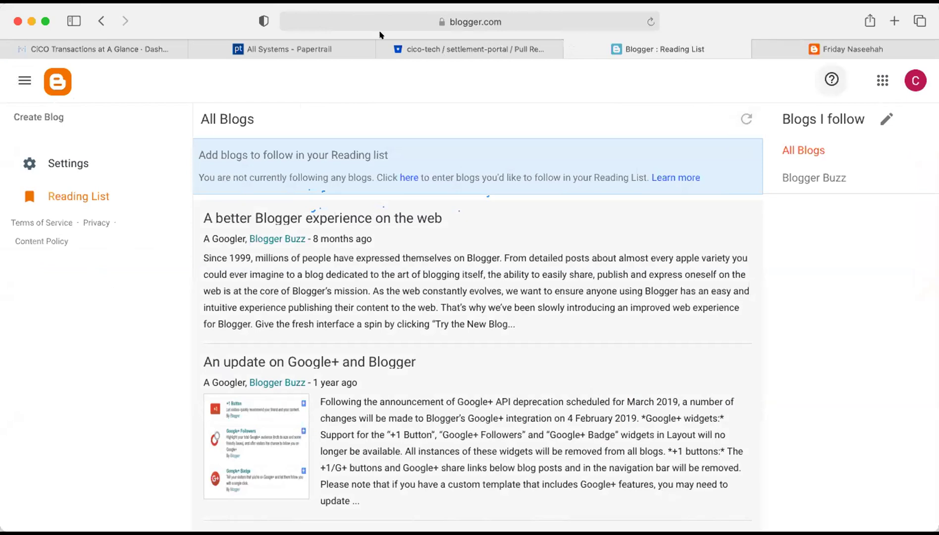
Go back two pages and sign out from the Google account menu.
left_click(102, 21)
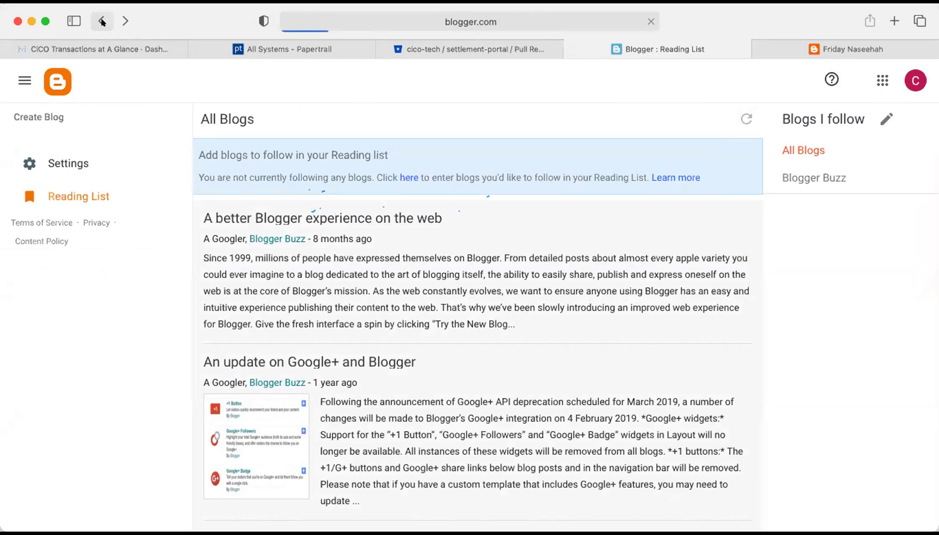
left_click(102, 22)
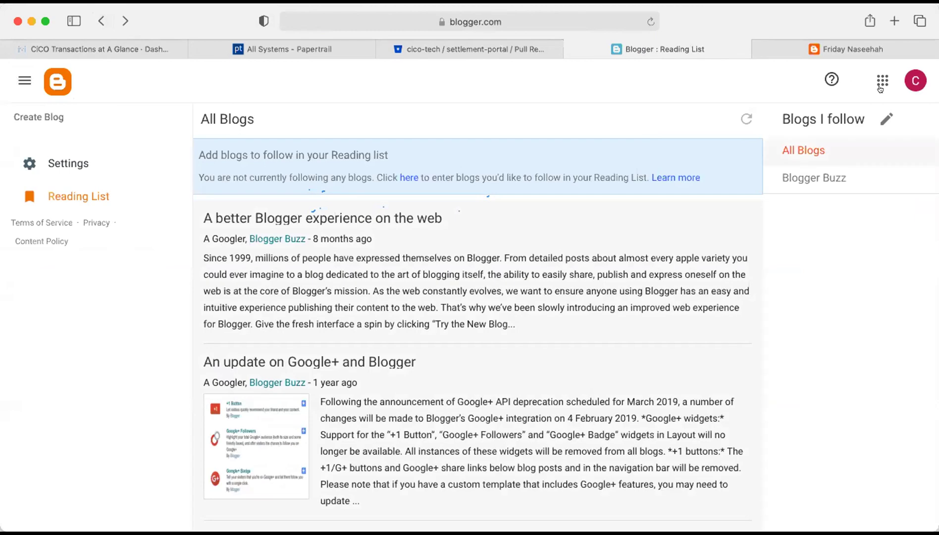
left_click(911, 85)
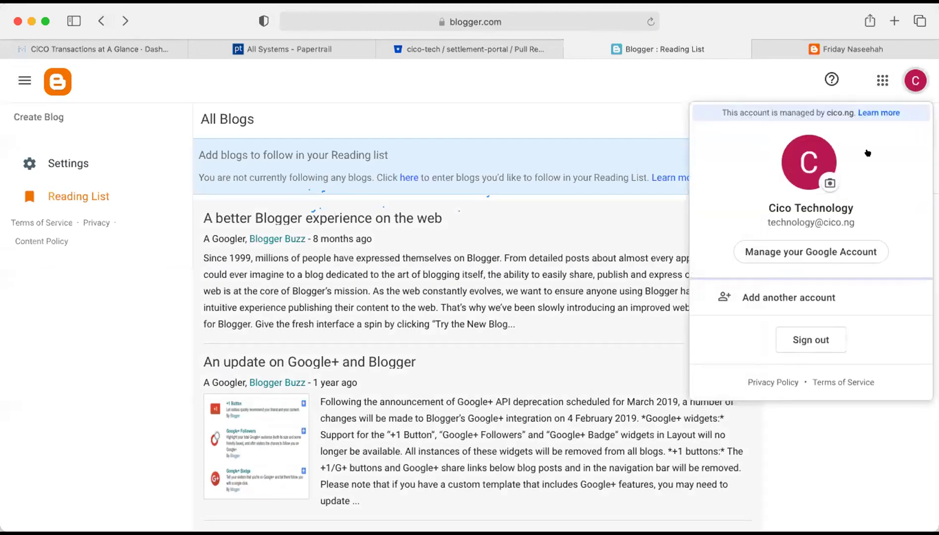
left_click(794, 337)
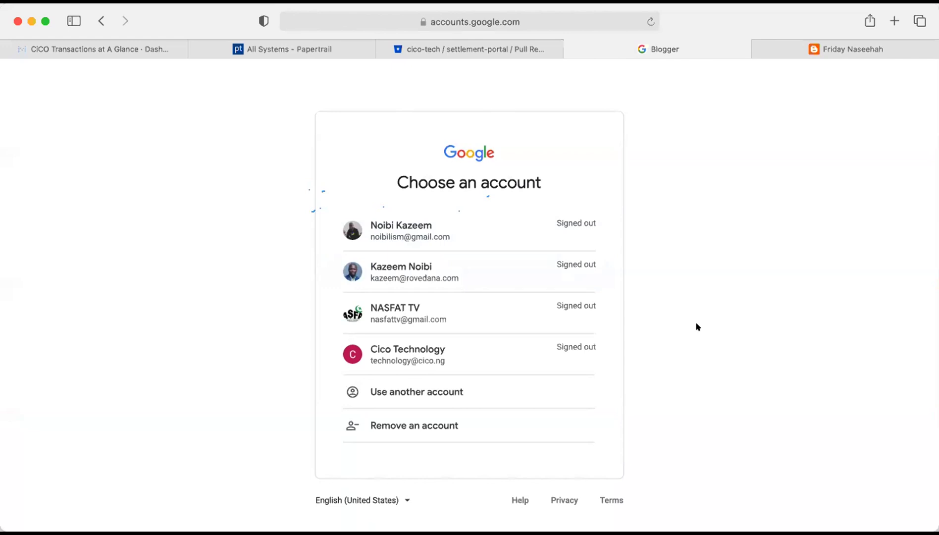
Sign in with a different account, entering its e-mail address and account password.
left_click(435, 392)
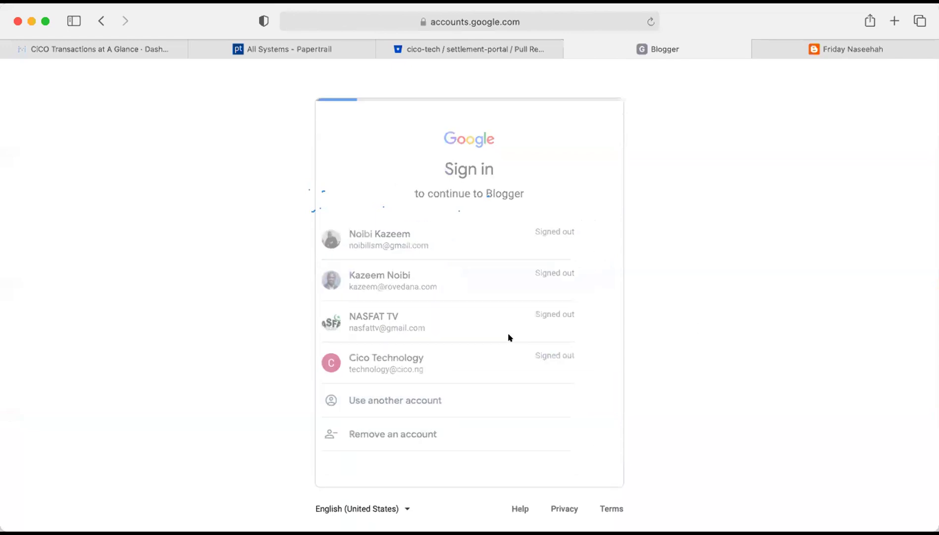
left_click(560, 400)
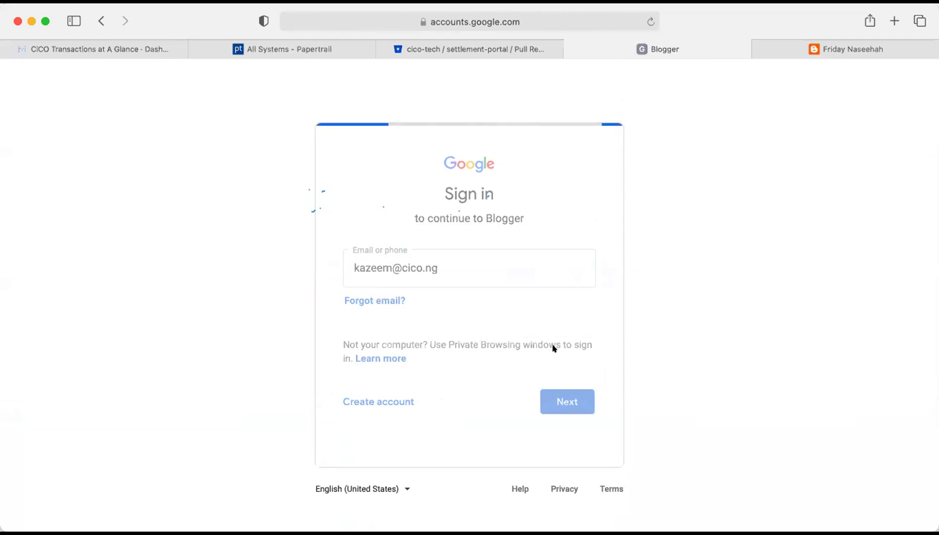
type("•••••")
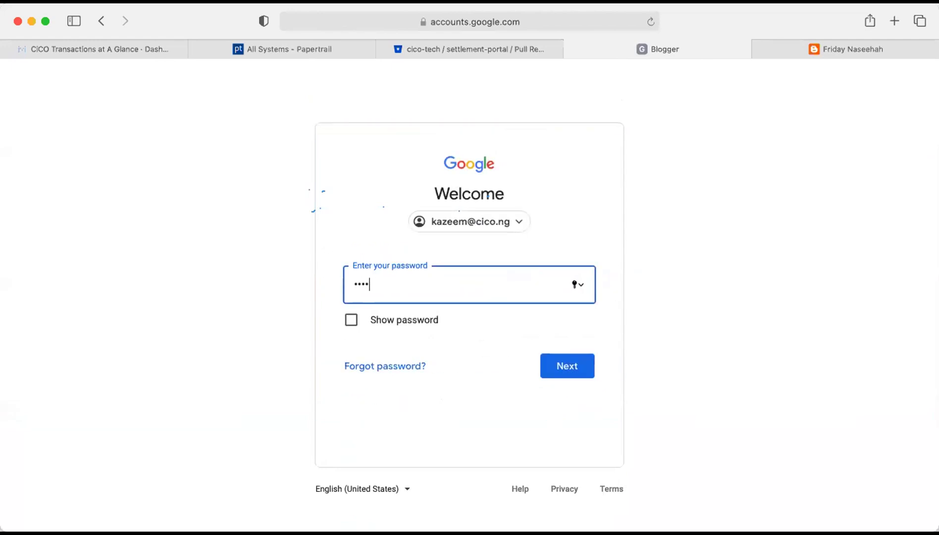
key("BackSpace")
key("BackSpace")
key("BackSpace")
key("BackSpace")
key("BackSpace")
type("•••••••••••")
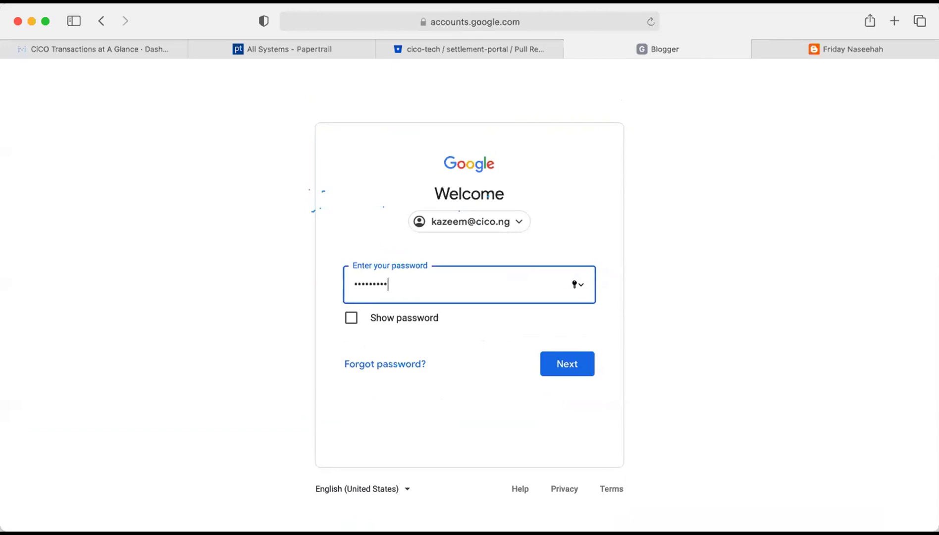
key("Return")
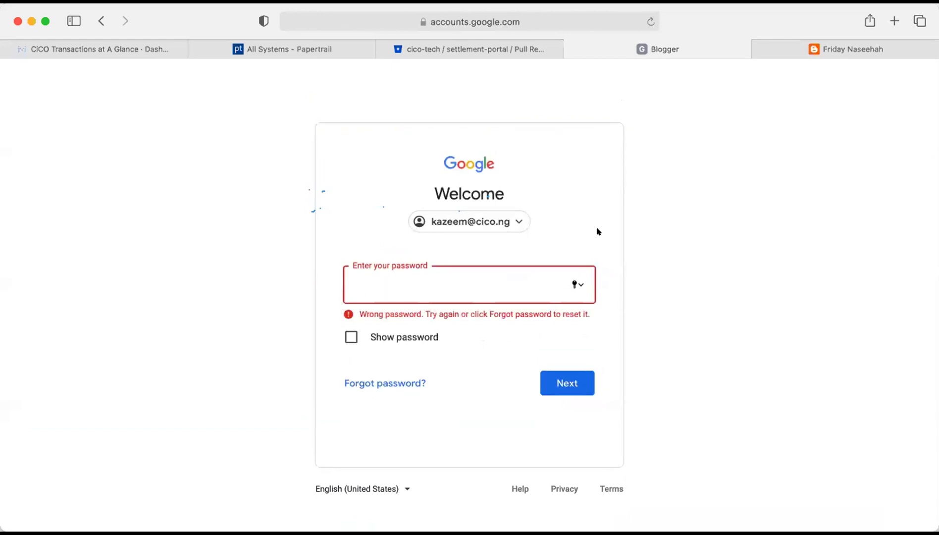
type("••••••••••••")
key("Return")
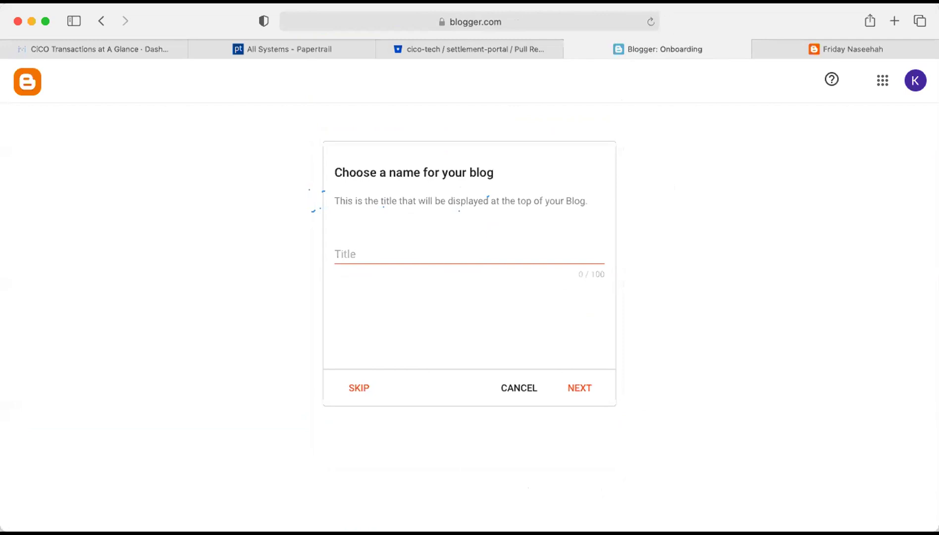
Enter 'Friday Naseehah' as the blog title and continue to the address step.
left_click(433, 251)
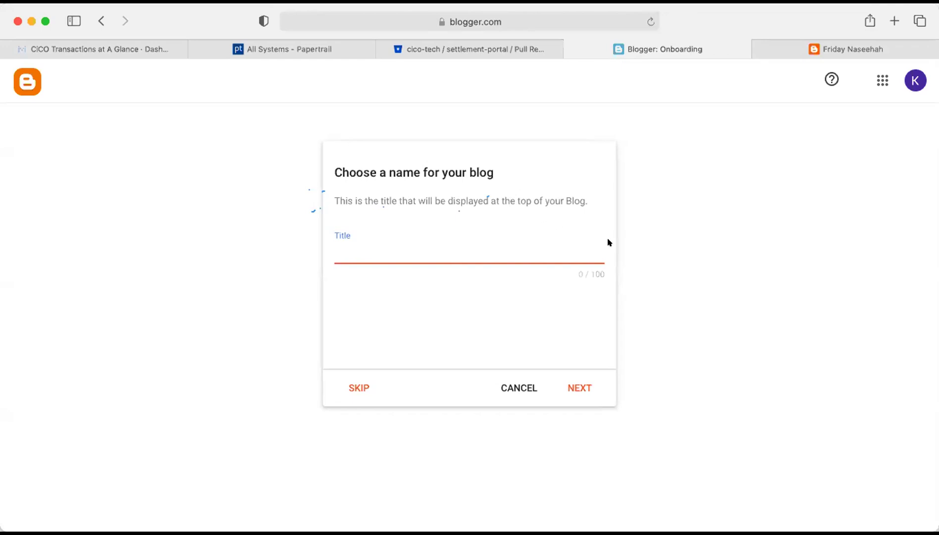
left_click(674, 261)
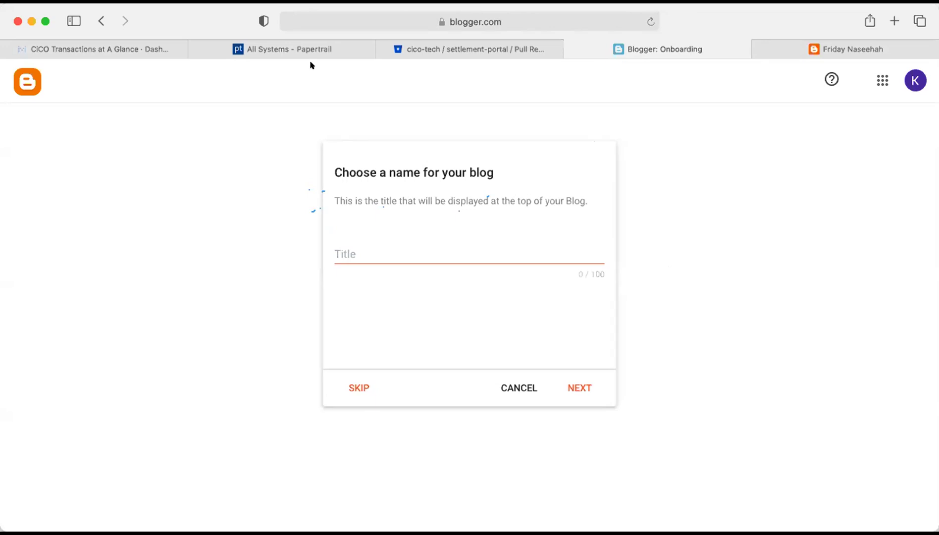
left_click(369, 252)
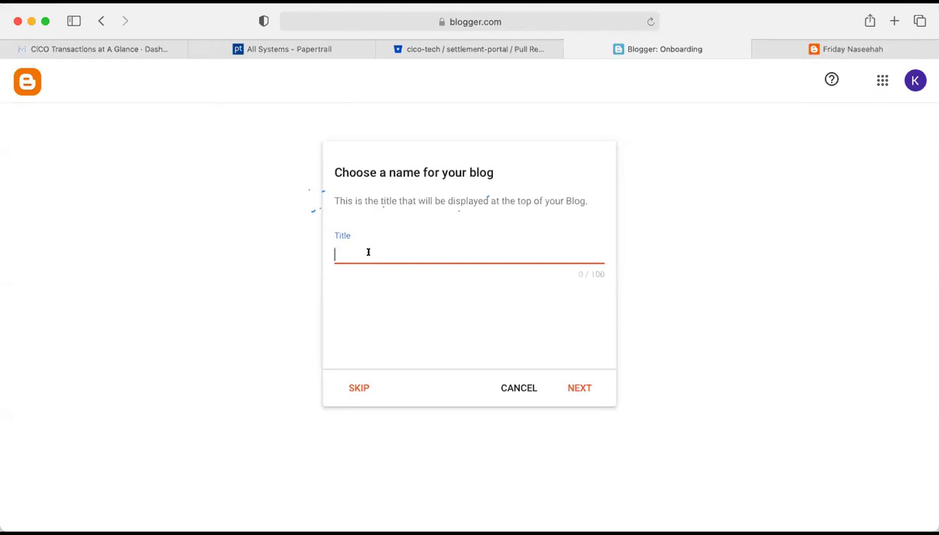
type("Friday Naseehah")
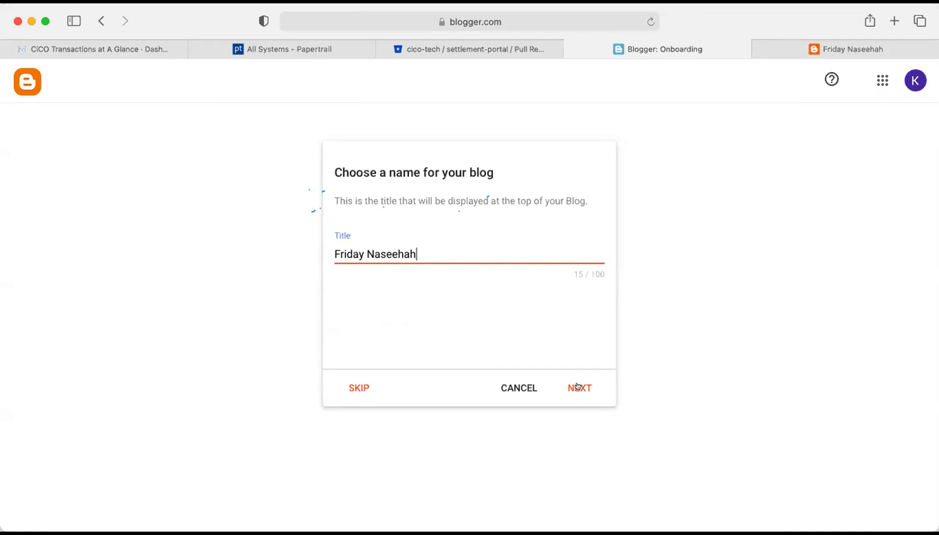
left_click(578, 385)
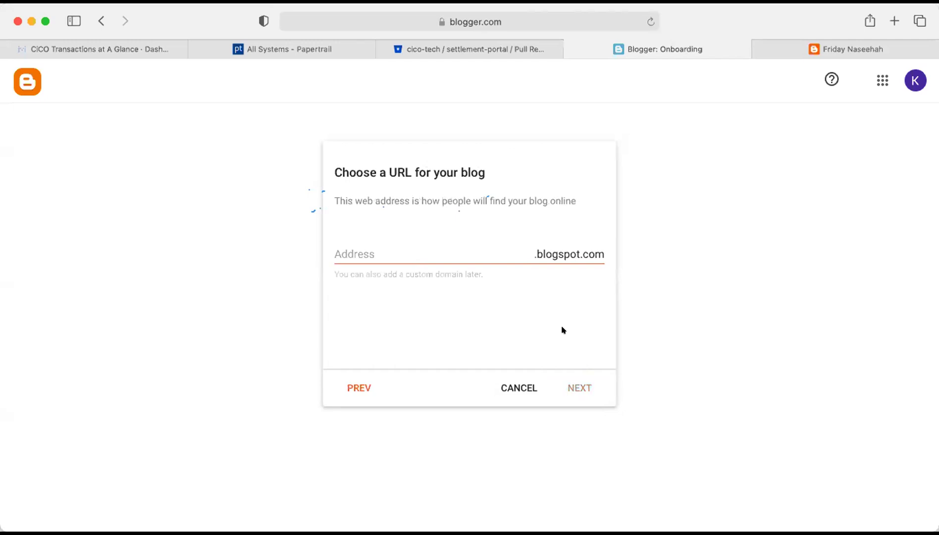
Enter fridaynaseehah as the blog's blogspot.com address and advance to the display-name step.
left_click(423, 244)
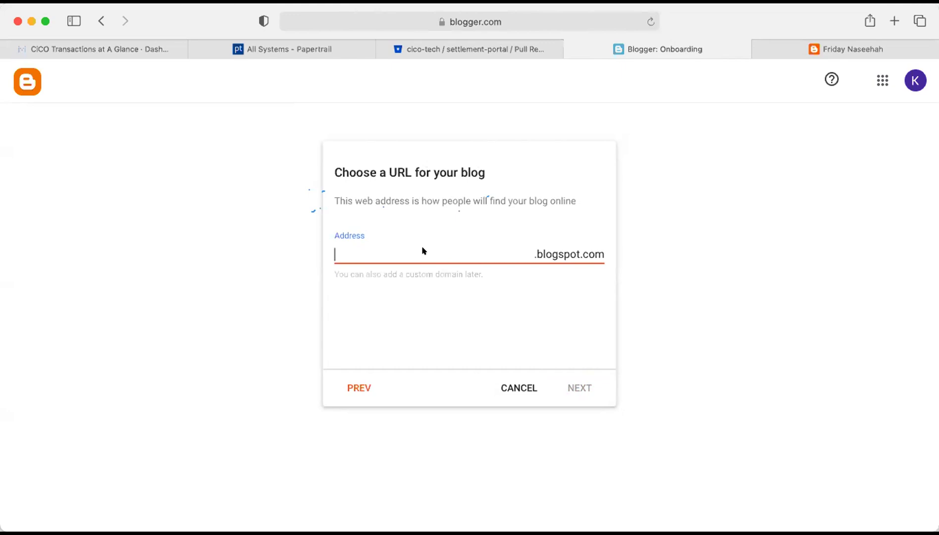
type("fridaynaseehah")
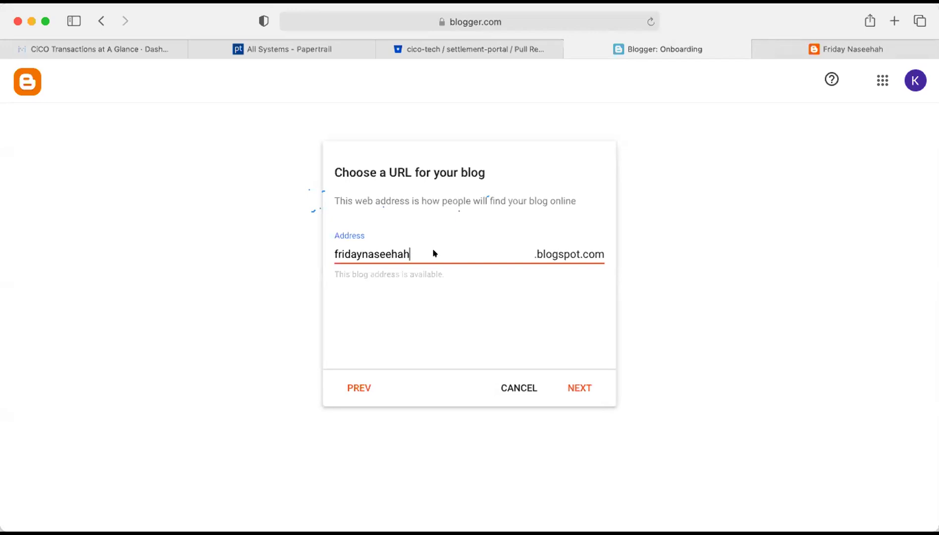
left_click(583, 384)
left_click(441, 251)
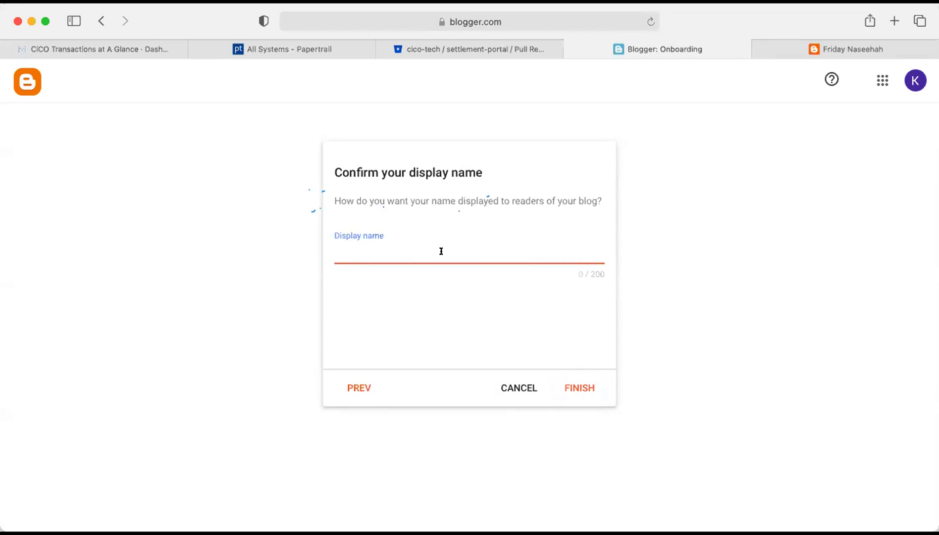
Type 'Friday Naseehah' as display name, then go back to review the fridaynaseehah address.
type("Friday Naseehah")
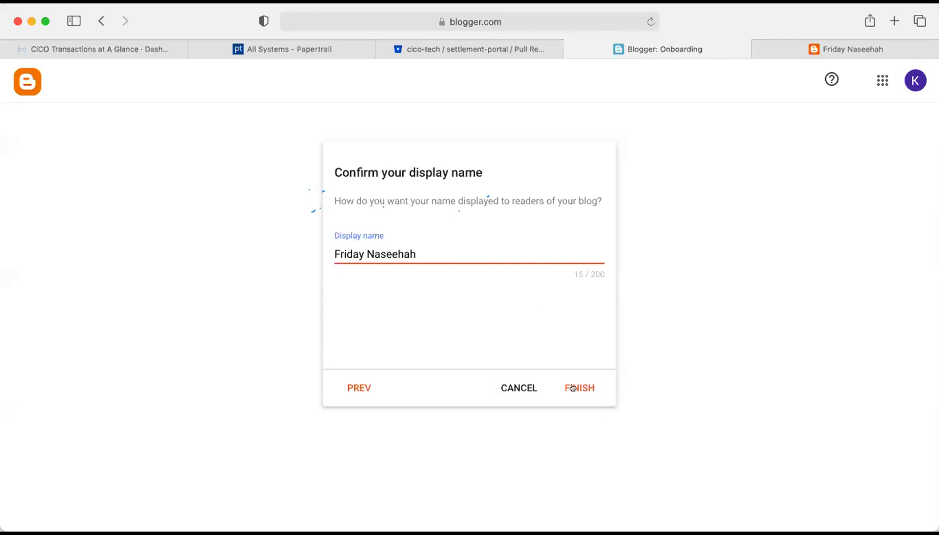
left_click(350, 389)
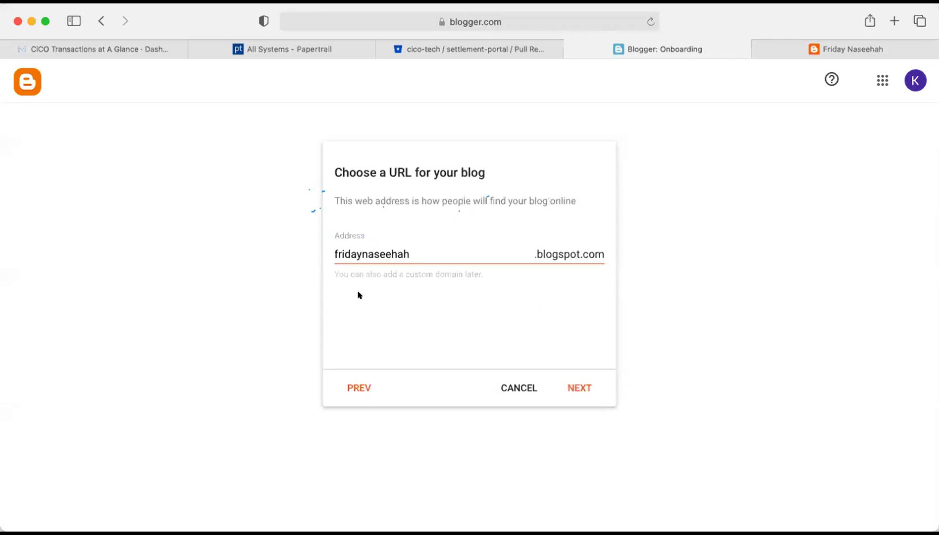
left_click(359, 251)
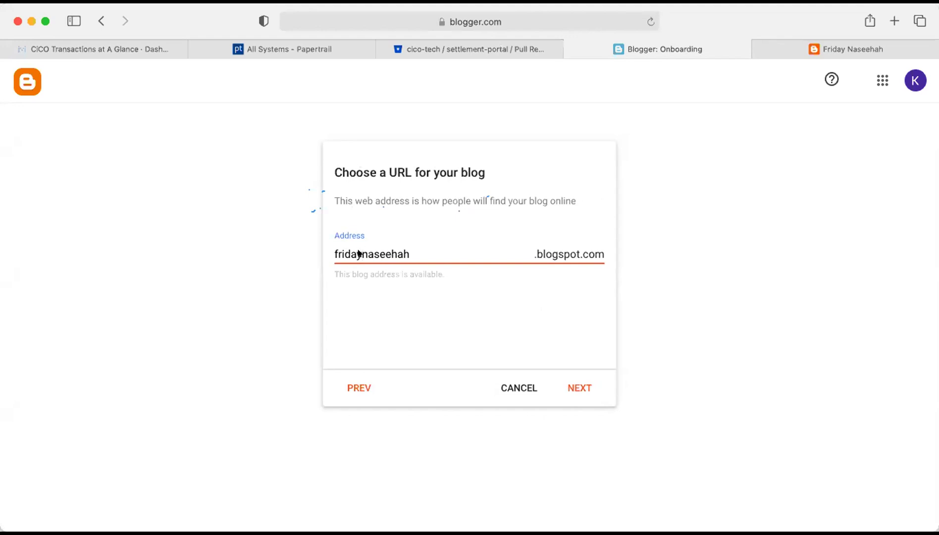
left_click(424, 254)
Advance to the display-name step and fill in 'Friday Naseehah', fixing a typo.
left_click(580, 386)
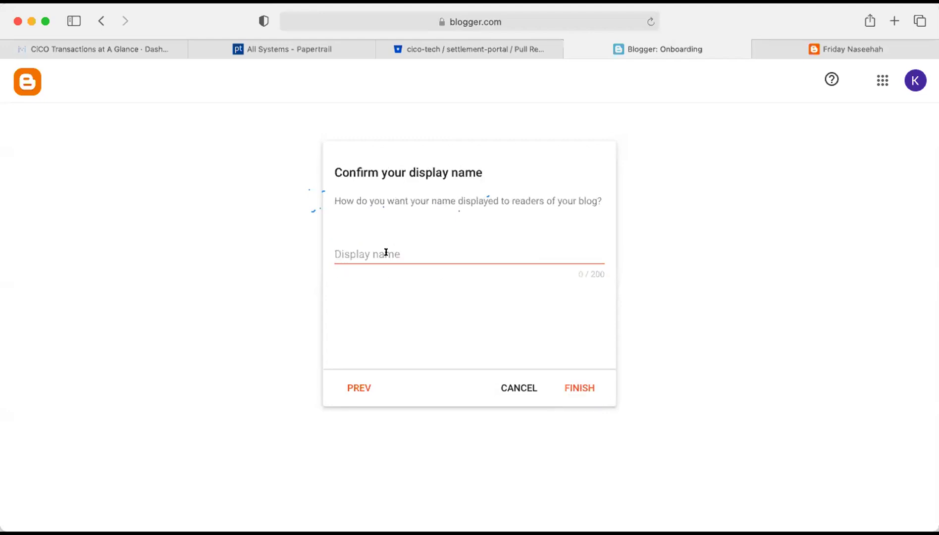
left_click(386, 252)
type("Fridan")
key("BackSpace")
type("y Naseehah")
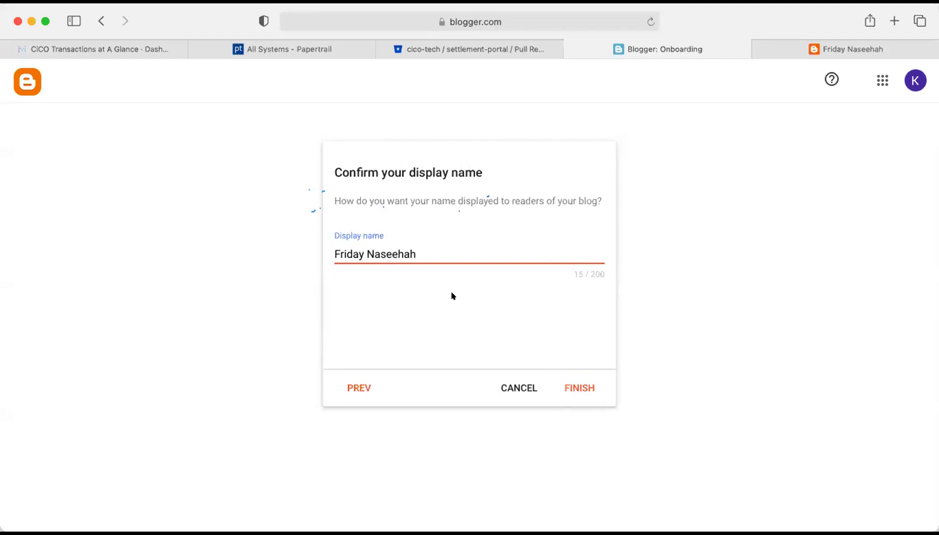
left_click(451, 295)
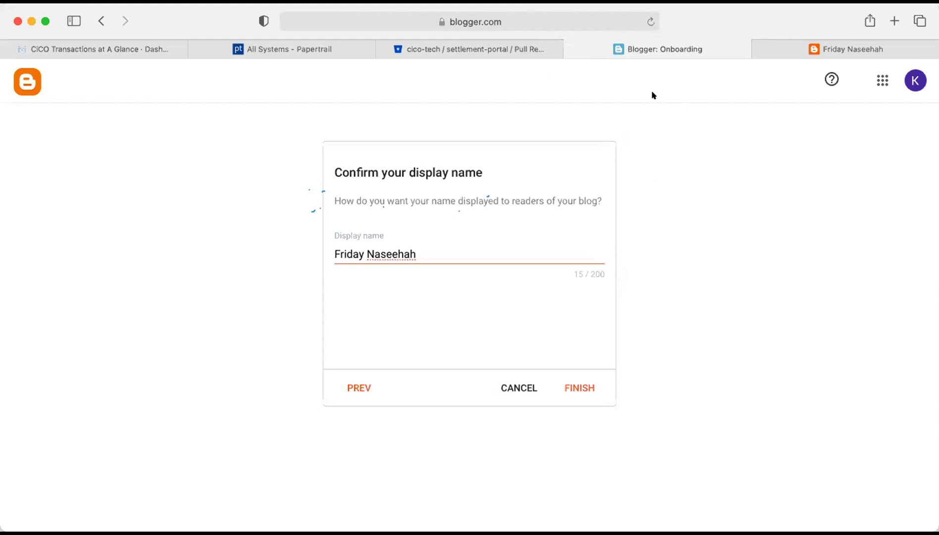
left_click_drag(352, 10, 353, 101)
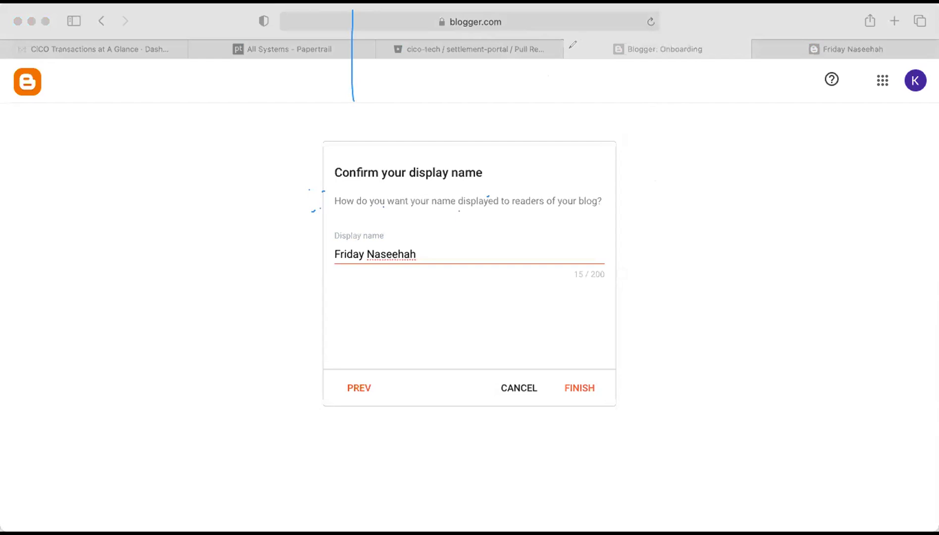
mouse_move(574, 57)
left_mouse_down()
mouse_move(675, 53)
mouse_move(579, 42)
mouse_move(579, 57)
mouse_move(719, 42)
mouse_move(669, 59)
left_mouse_up()
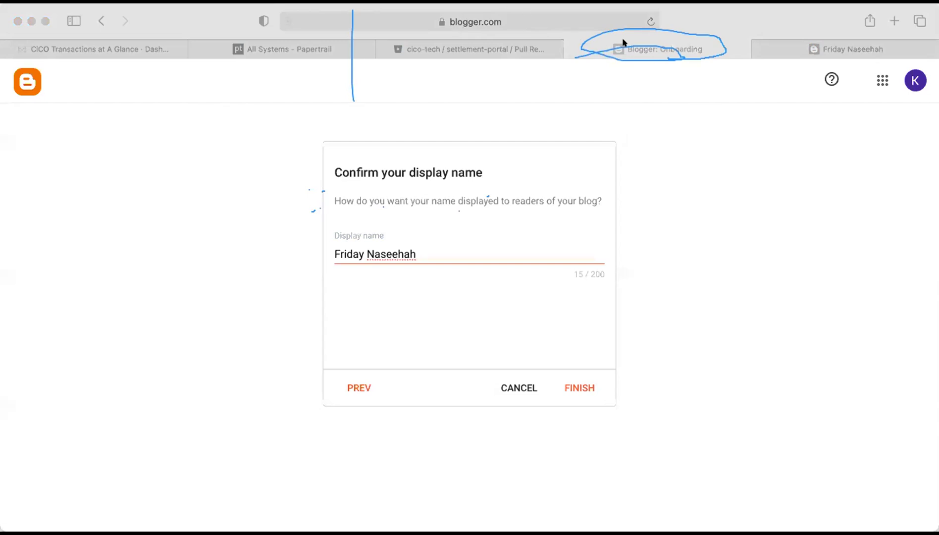
left_click(641, 88)
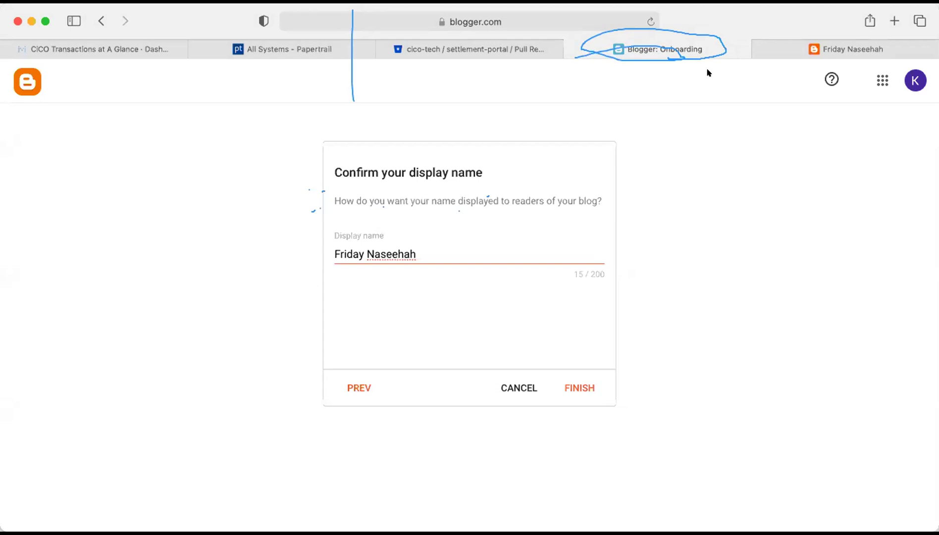
left_click(421, 253)
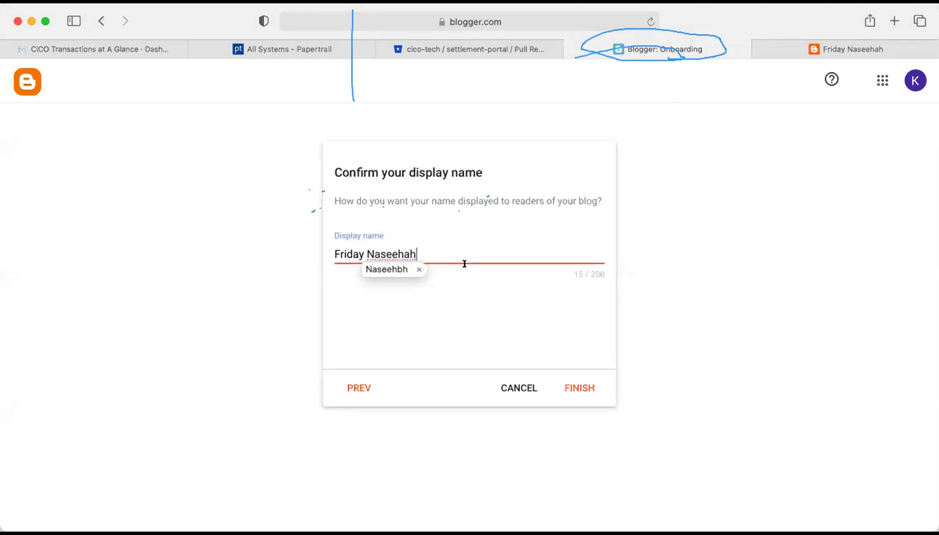
left_click(475, 299)
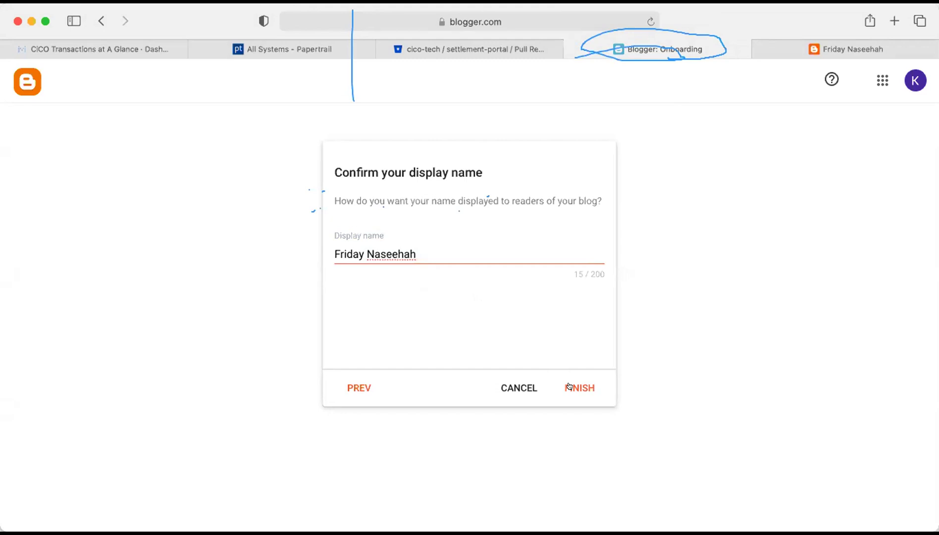
Finish creating the Friday Naseehah blog and show its empty Posts list.
left_click(569, 386)
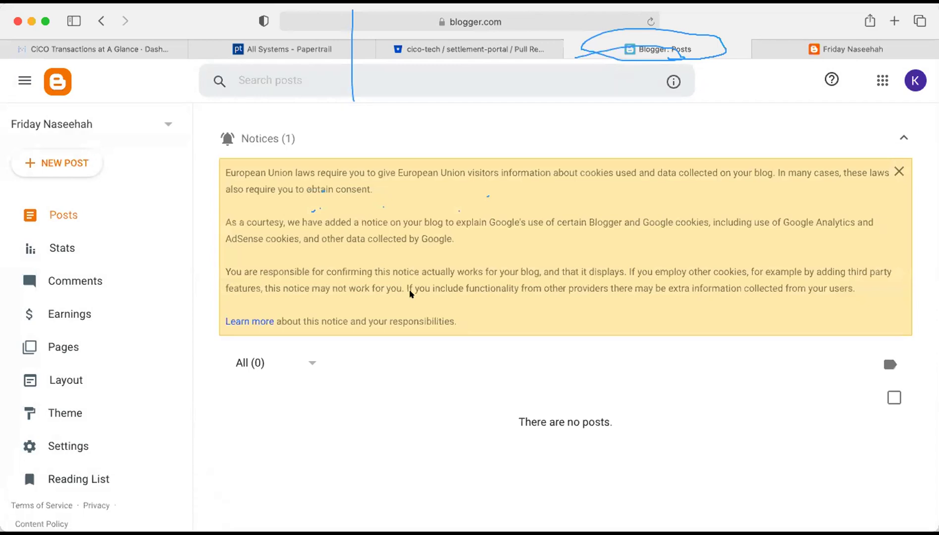
scroll(105, 394, "down", 1)
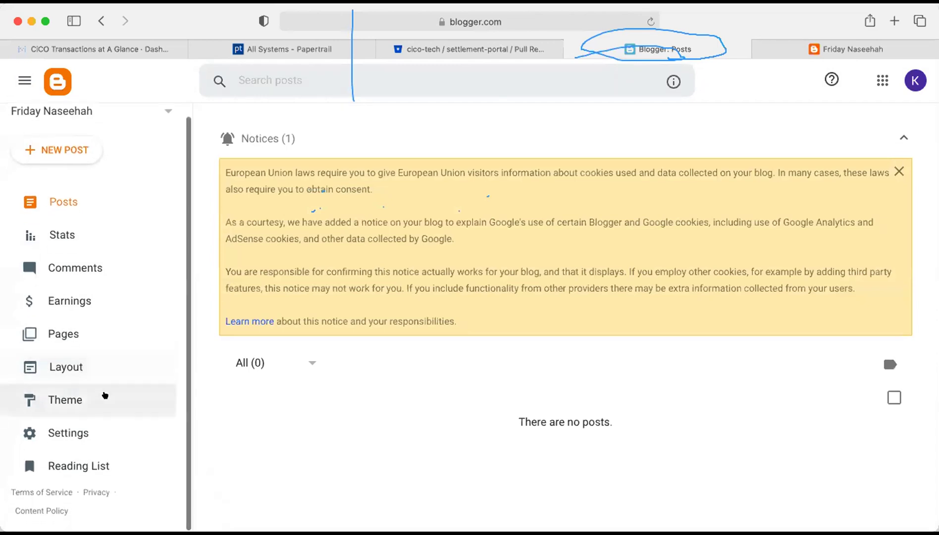
left_click(162, 114)
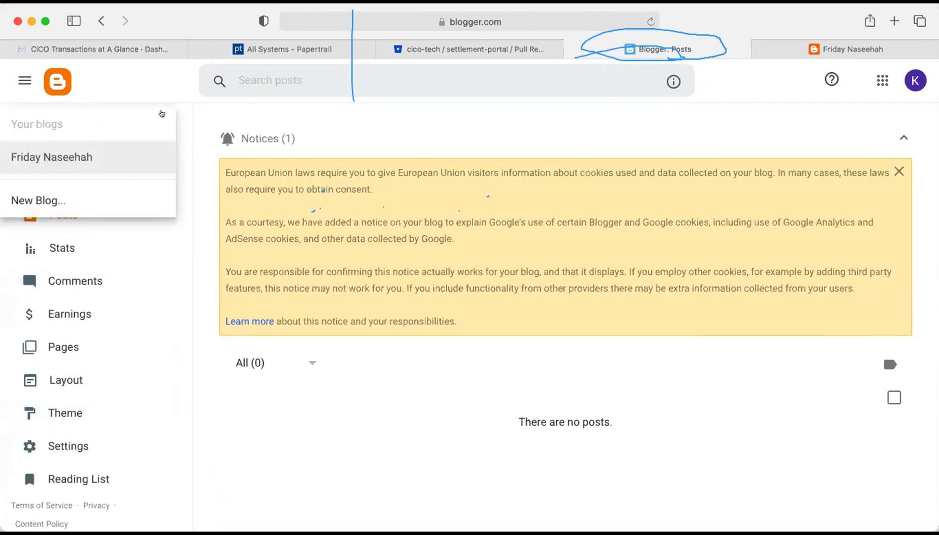
left_click(137, 241)
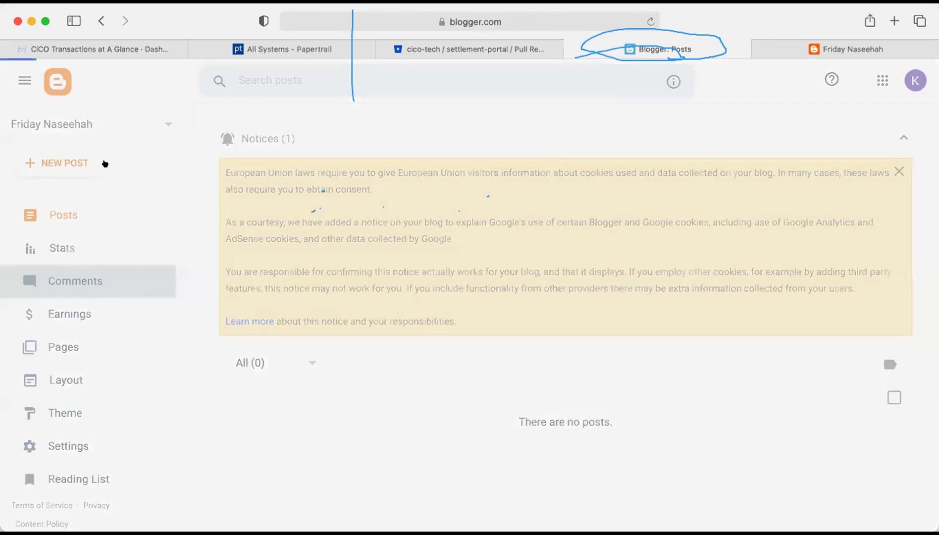
left_click(85, 217)
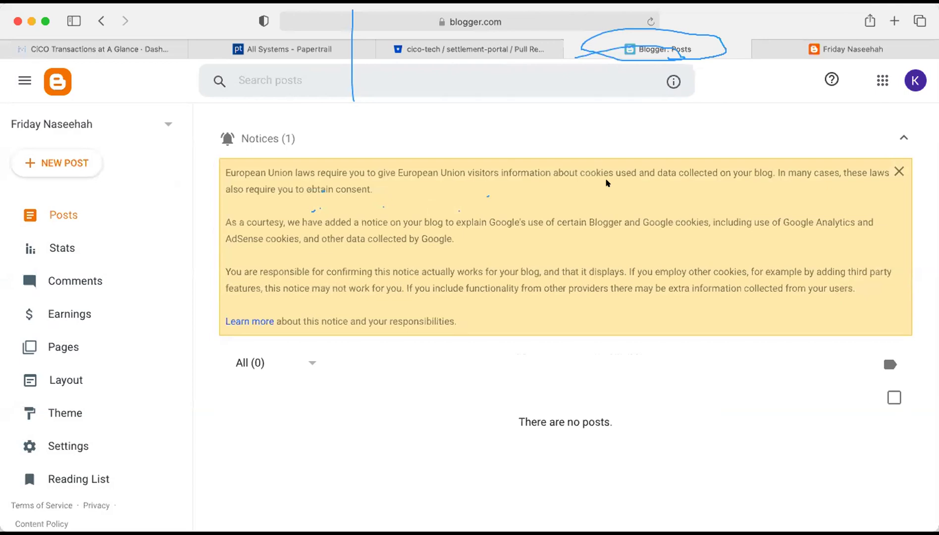
left_click(841, 48)
left_click(440, 20)
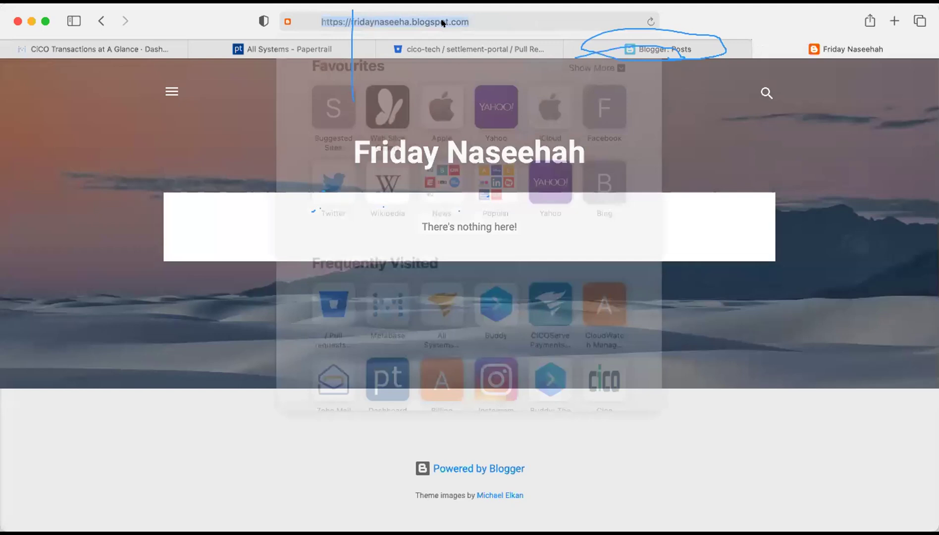
type("www.")
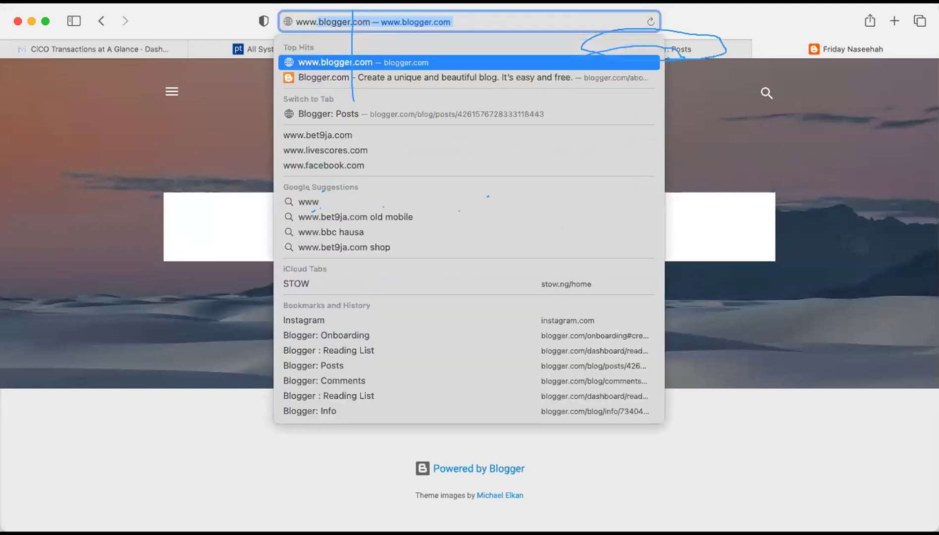
type("friday")
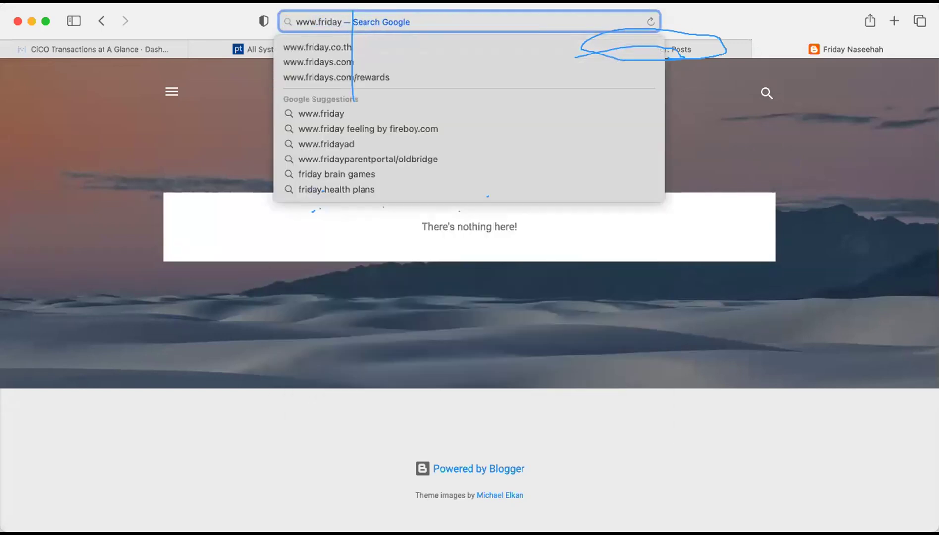
type("naseeh")
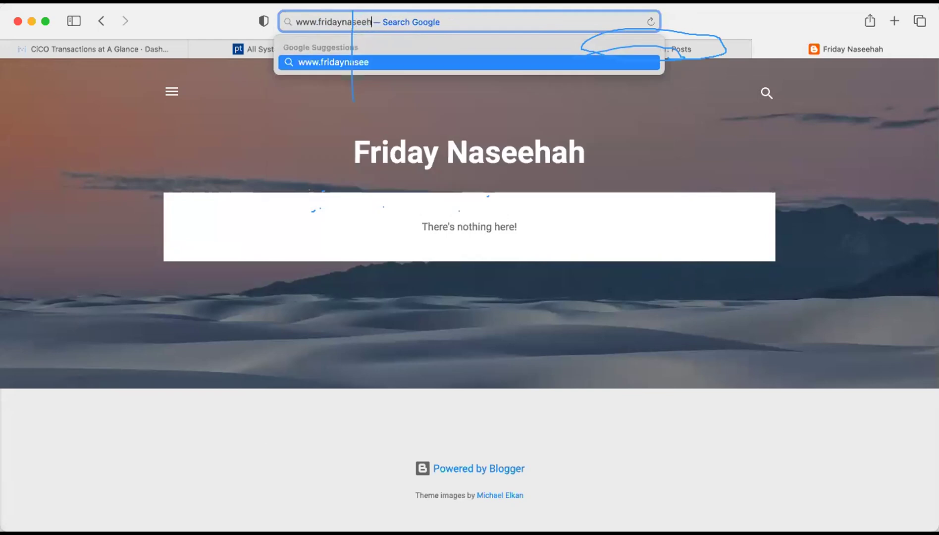
type("ah")
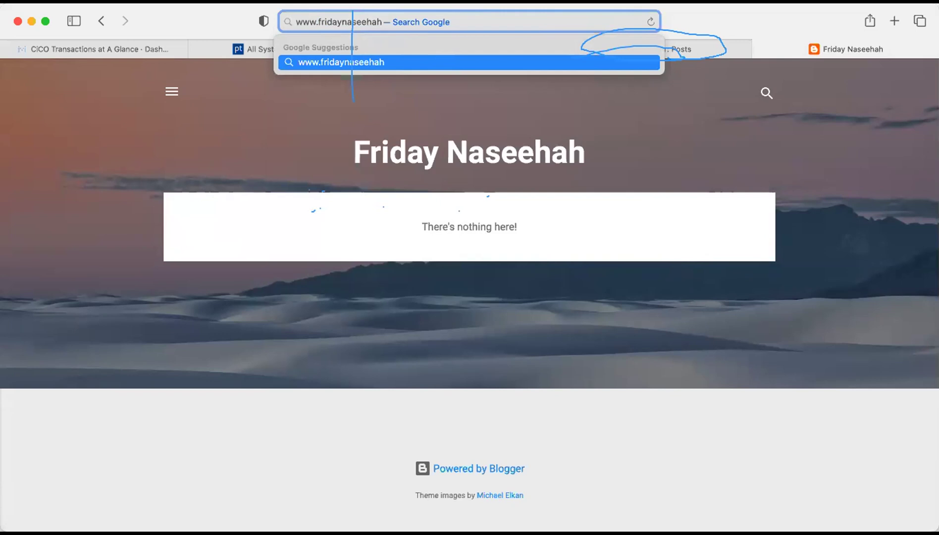
key("Escape")
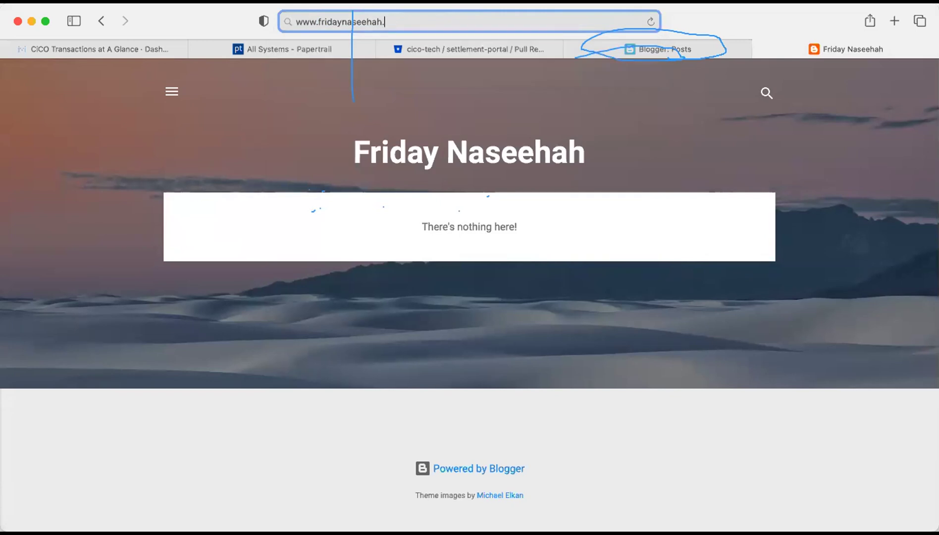
type(".blogspot.com")
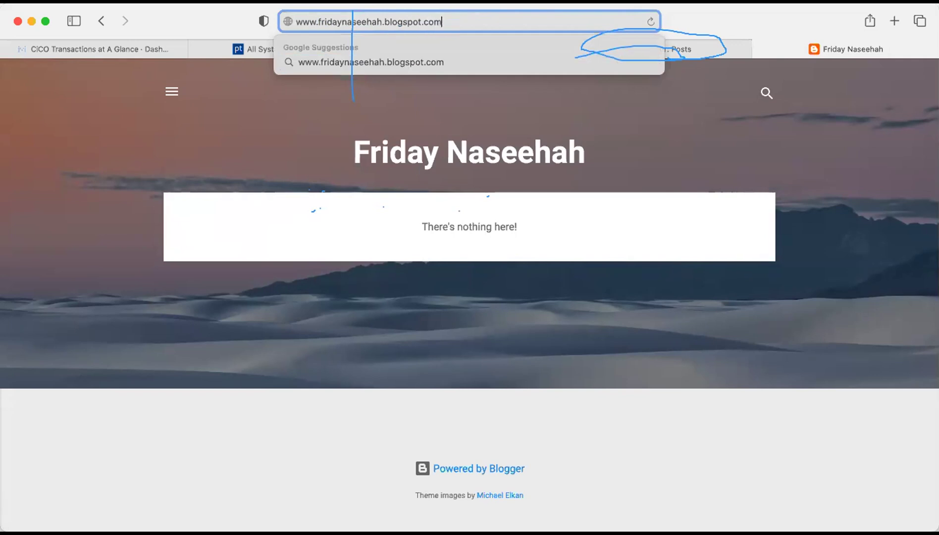
key("Return")
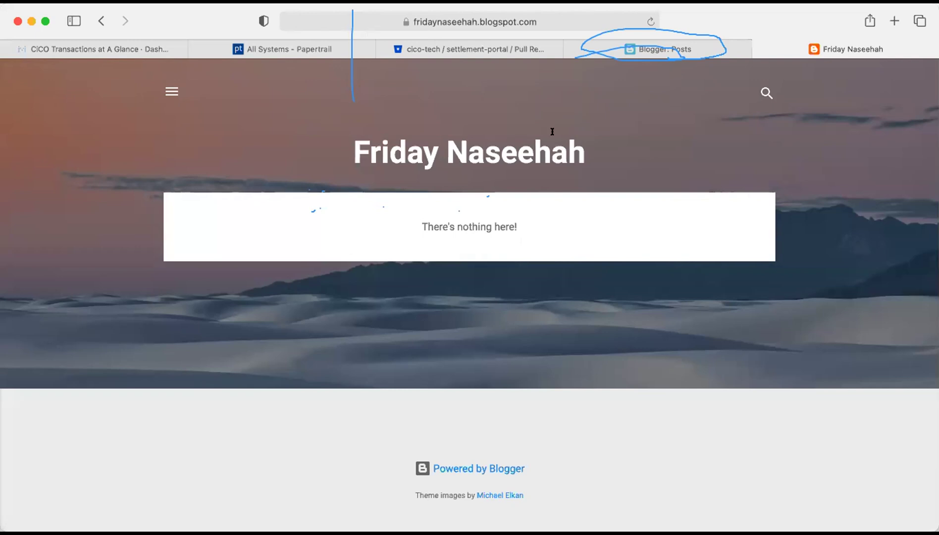
left_click(509, 19)
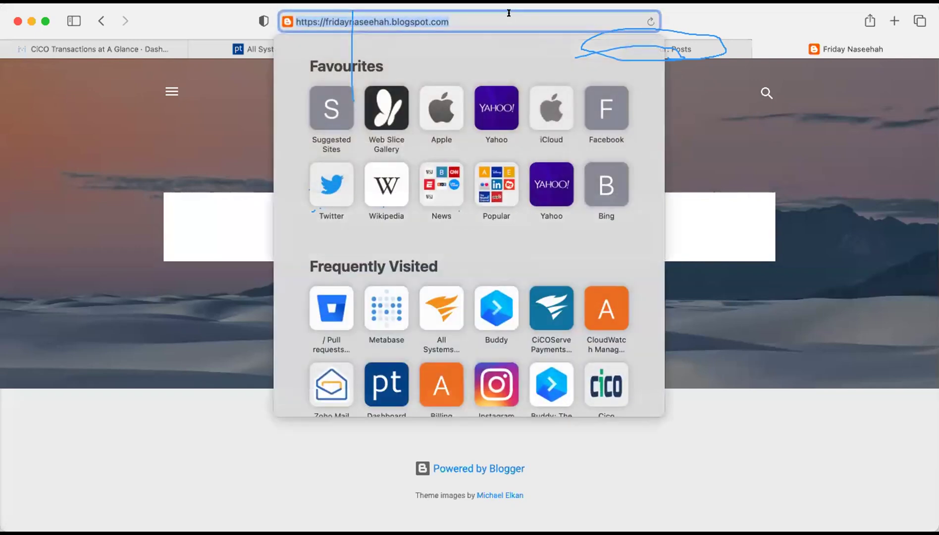
Visit nasfatda'wahissues.blogspot.com, then retry it as nasfatdawahissues.blogspot.com without the apostrophe.
key("cmd+v")
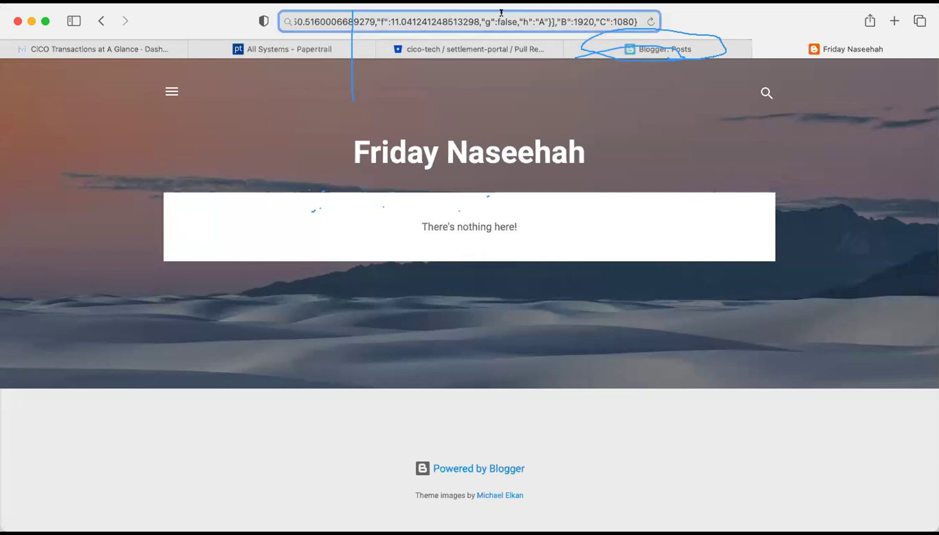
key("cmd+a")
type("nasfatda'wahissues.blogspot.com")
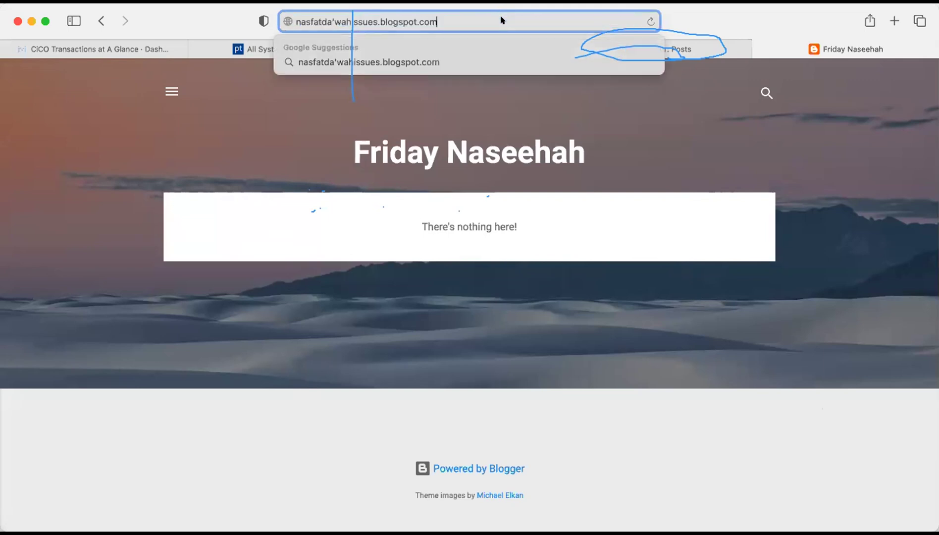
key("Return")
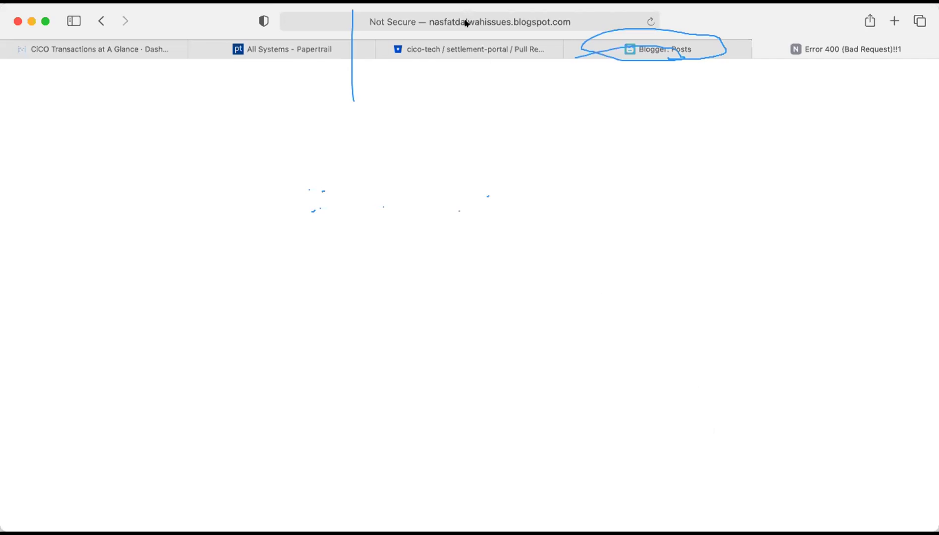
left_click(465, 22)
left_click(332, 22)
key("Return")
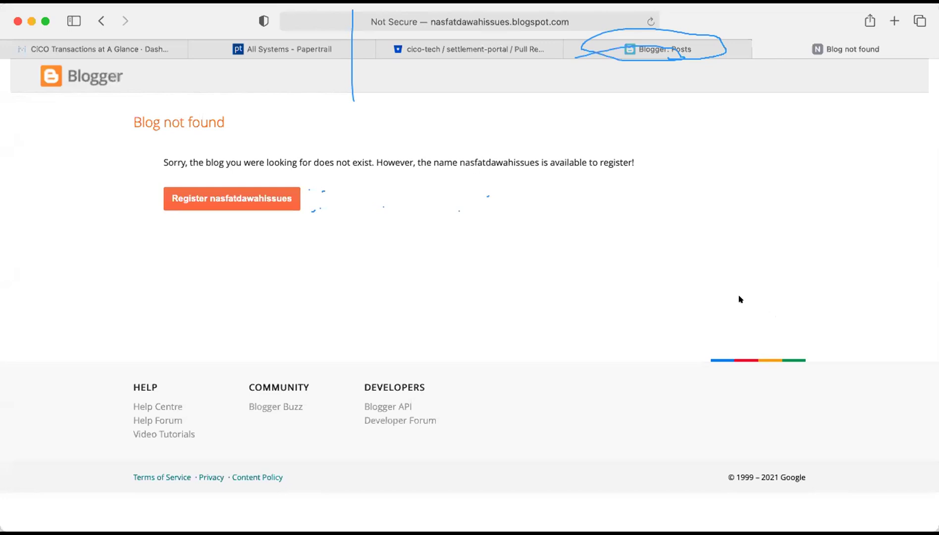
Restore the apostrophe and reload nasfatda'wahissues.blogspot.com.
left_click(476, 21)
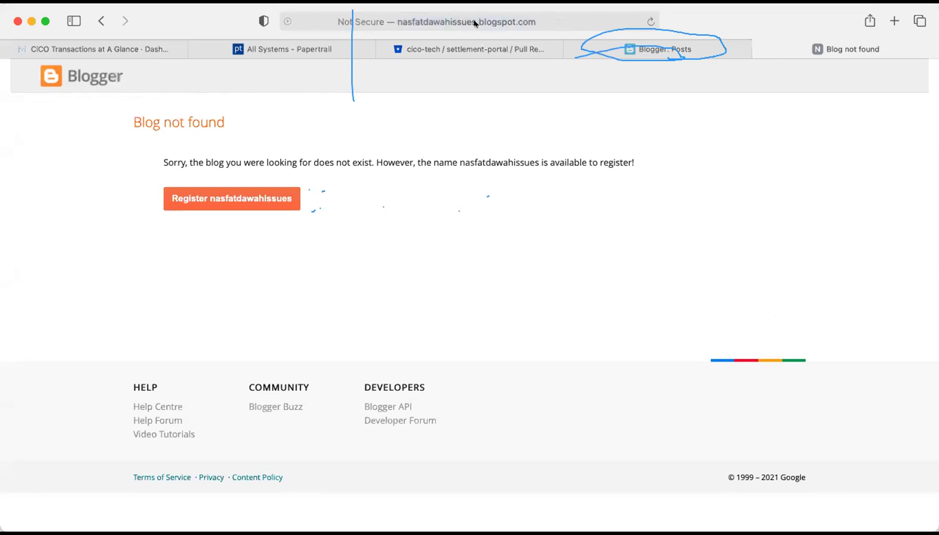
left_click(332, 21)
type("'")
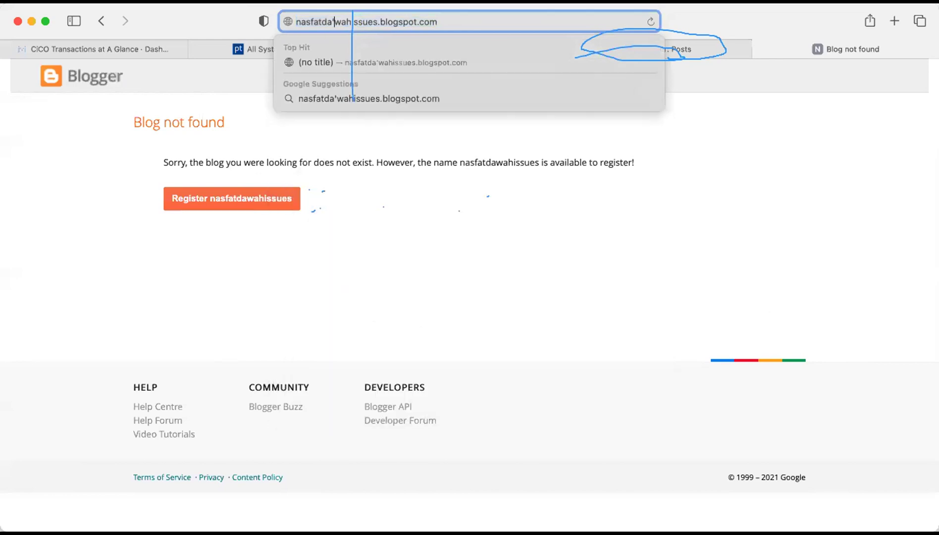
key("Return")
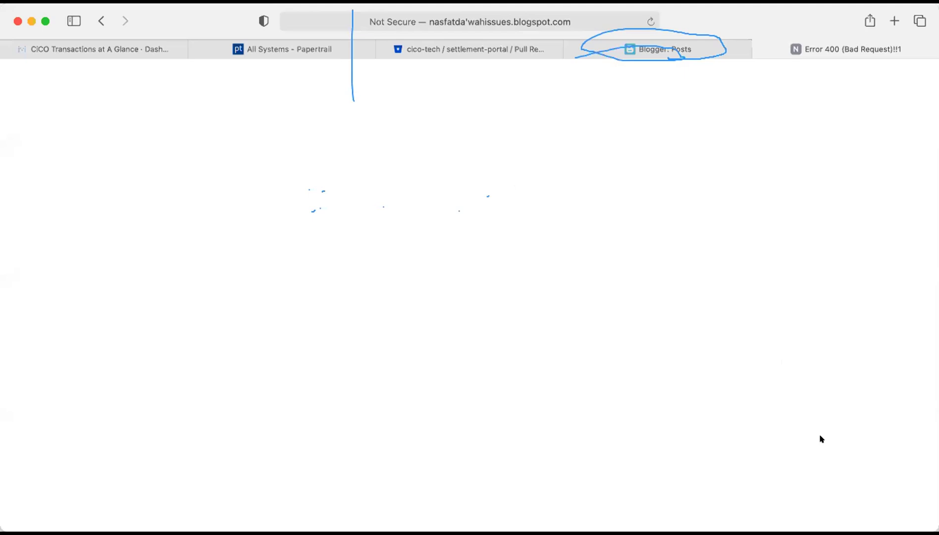
left_click(463, 22)
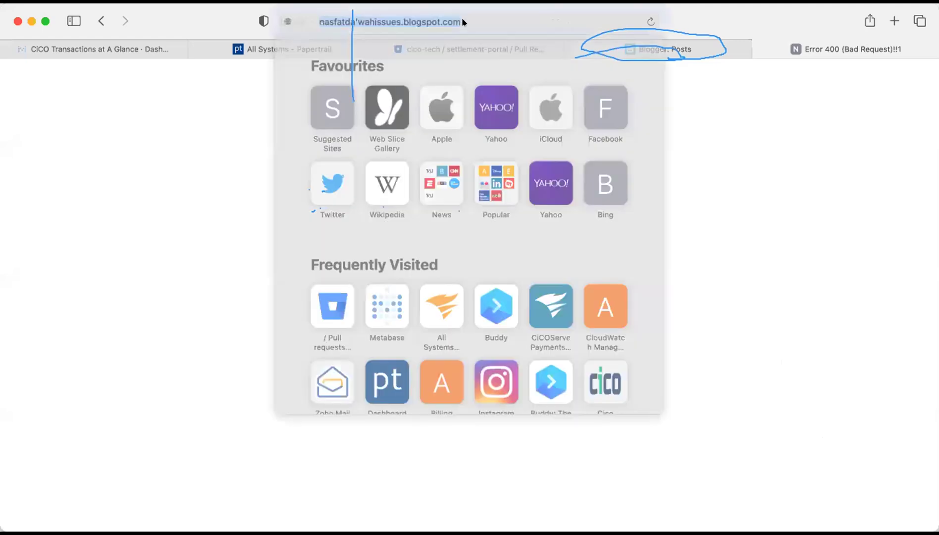
type("www.livingislamwithpurpose.blogspot.com")
key("Return")
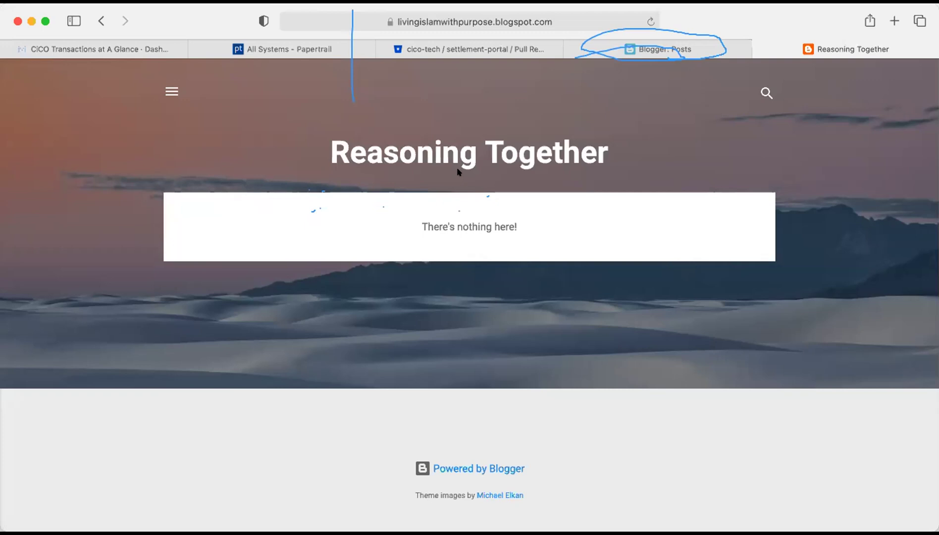
left_click(653, 49)
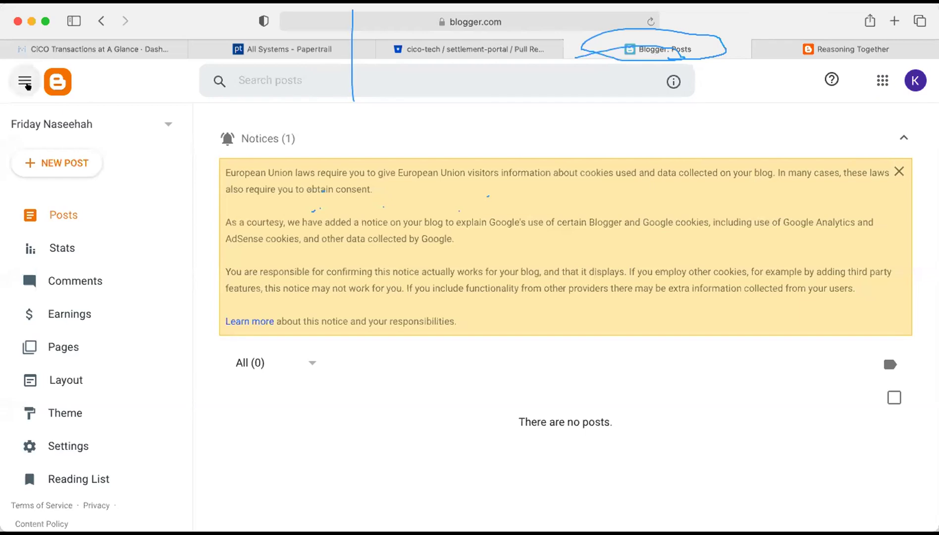
left_click(165, 122)
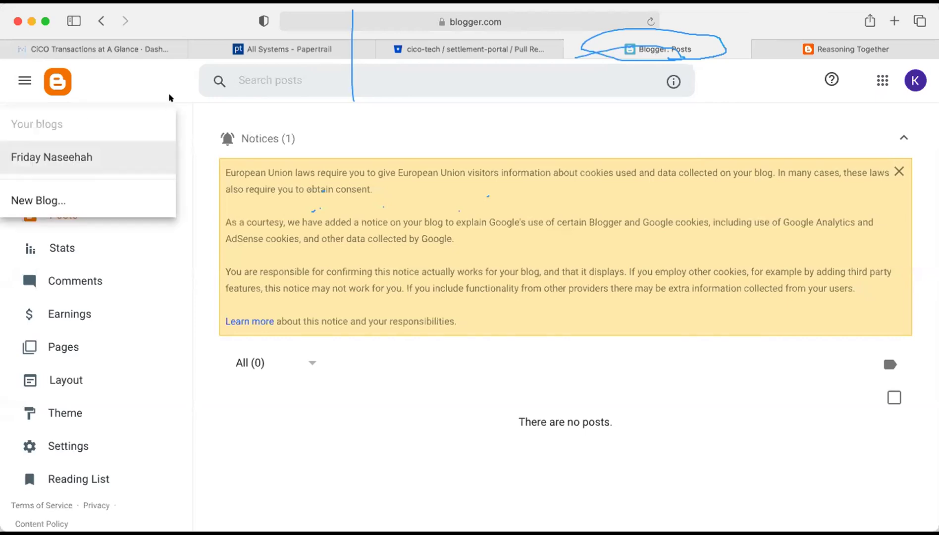
left_click(163, 122)
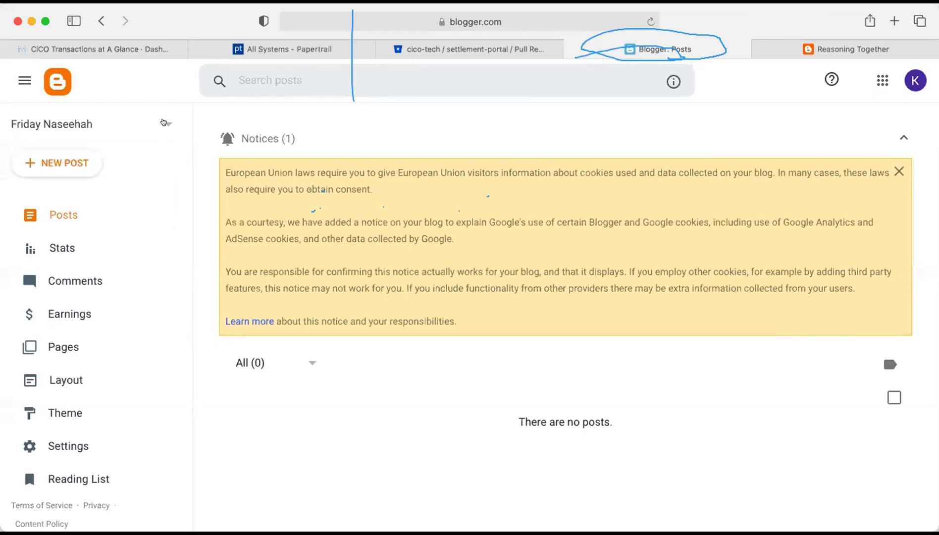
left_click(163, 122)
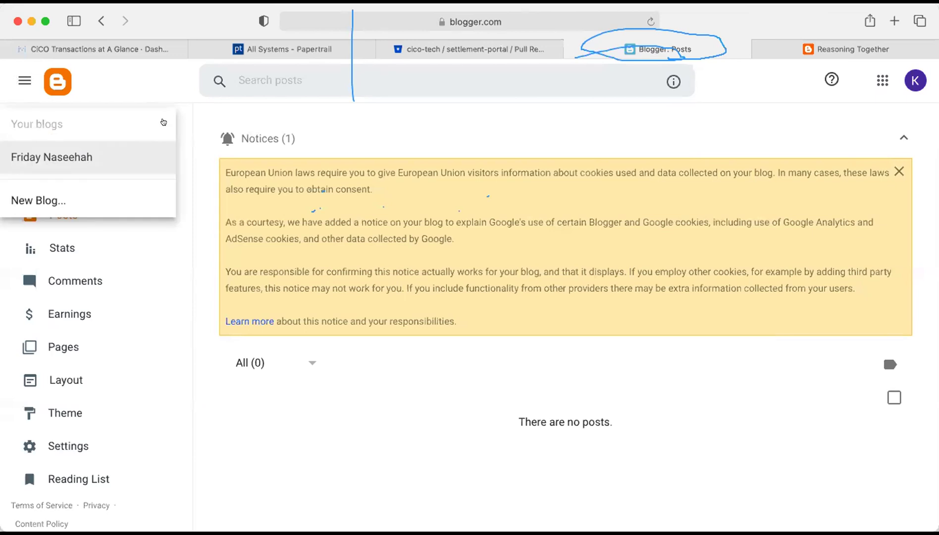
left_click(62, 200)
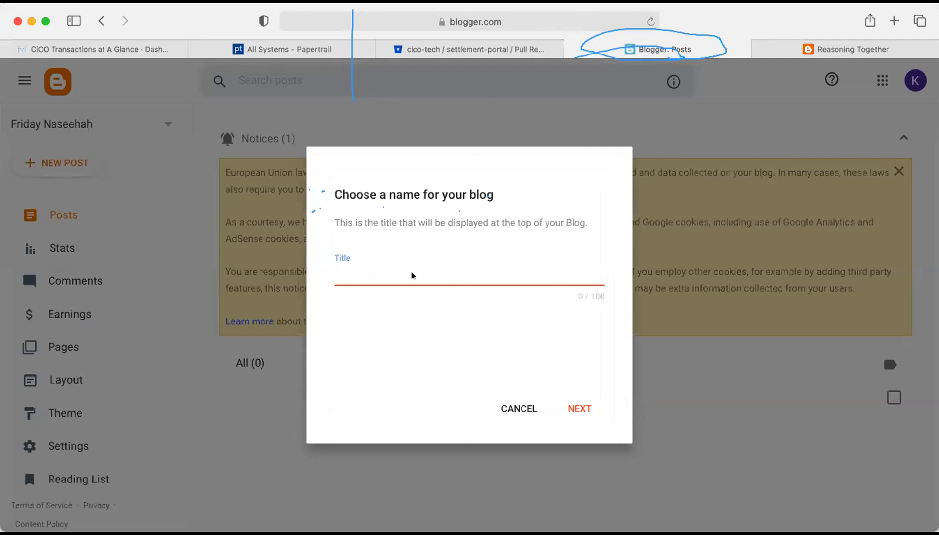
left_click(516, 415)
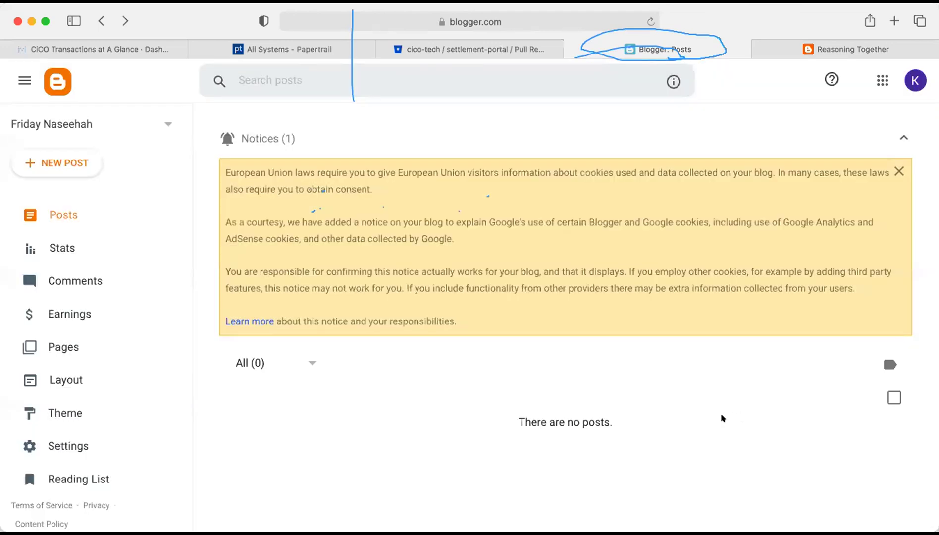
Load marryyourfriend.blogspot.com in the Reasoning Together tab, then return to the Posts dashboard.
left_click(812, 49)
left_click(498, 23)
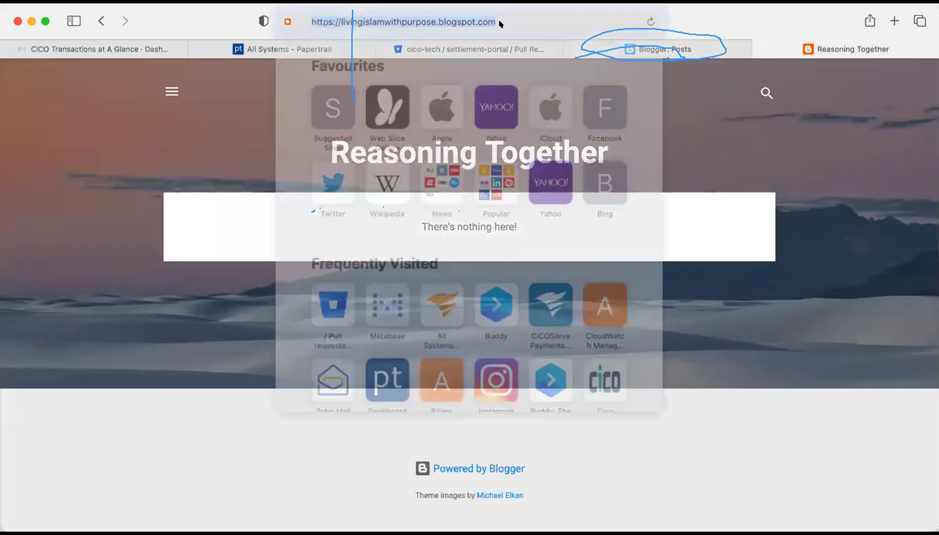
type("marryyourfriend.blogspot.com")
key("Return")
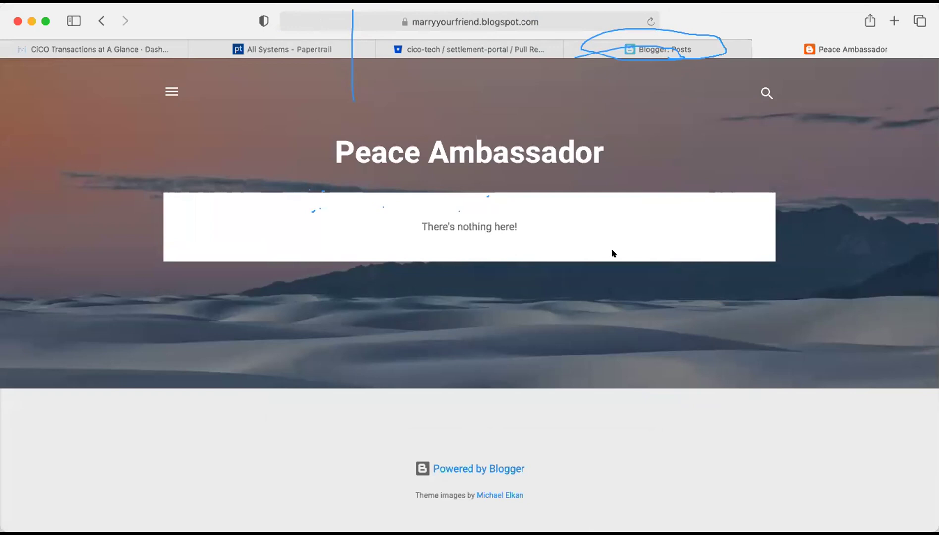
left_click(675, 43)
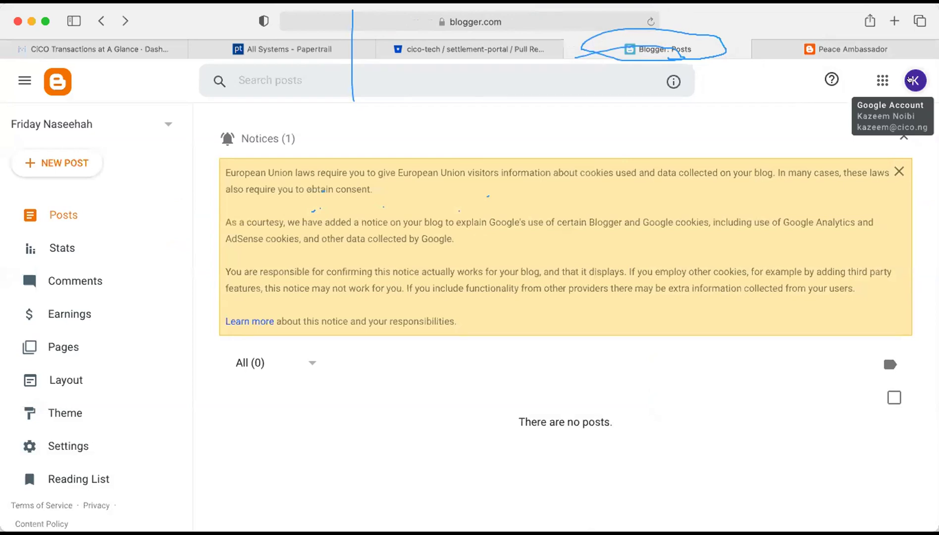
Try signing out from the account avatar menu, then reopen and close the account panel.
left_click(910, 80)
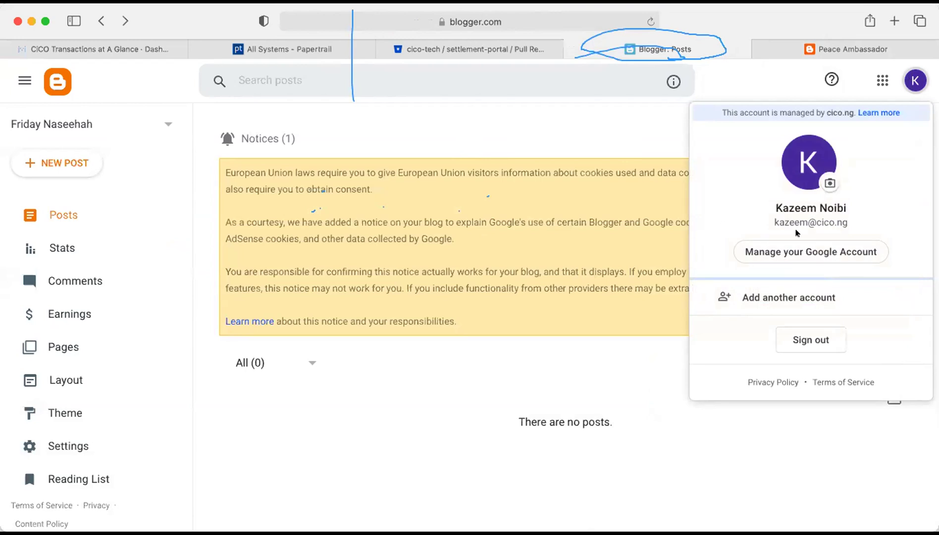
left_click(806, 339)
left_click(591, 133)
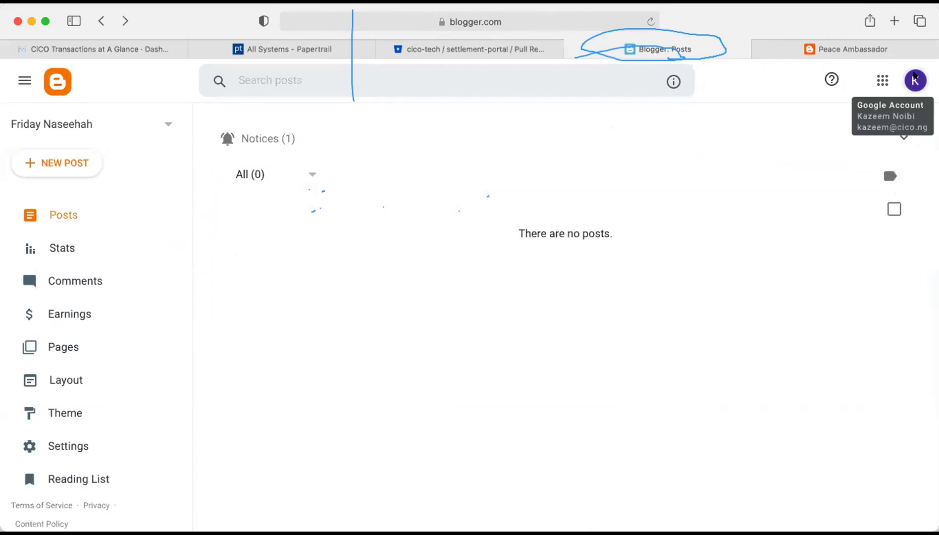
left_click(914, 79)
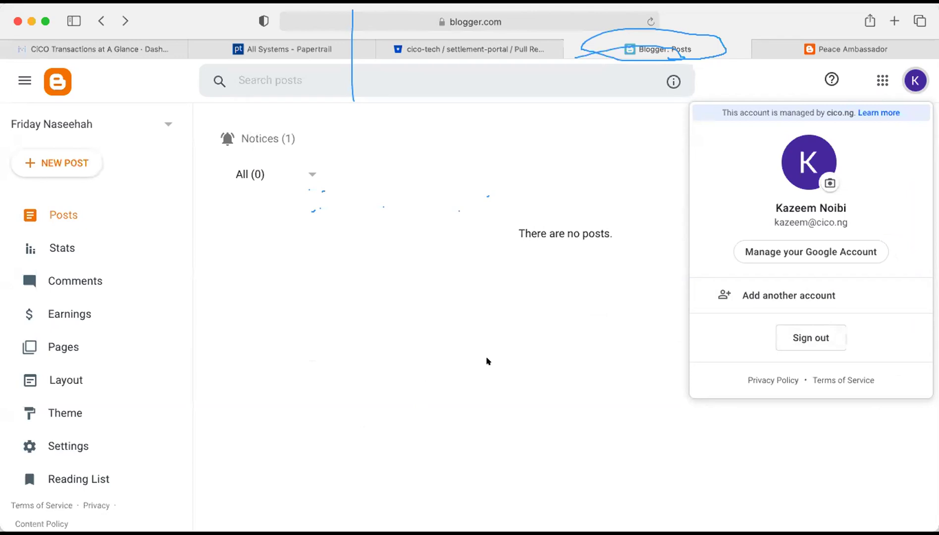
left_click(430, 152)
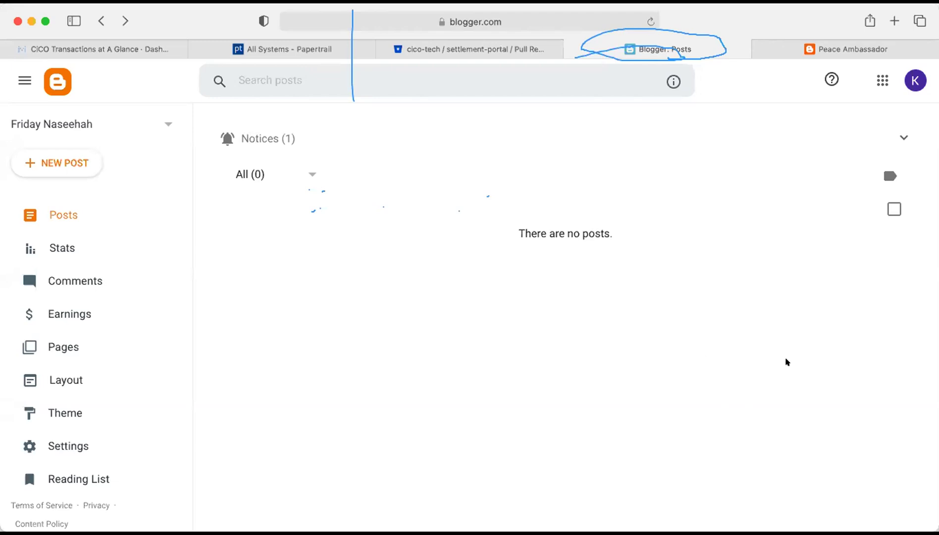
Load muslim-women-matters.blogspot.com in the Peace Ambassador tab, then return to the Blogger: Posts tab.
left_click(772, 48)
left_click(452, 22)
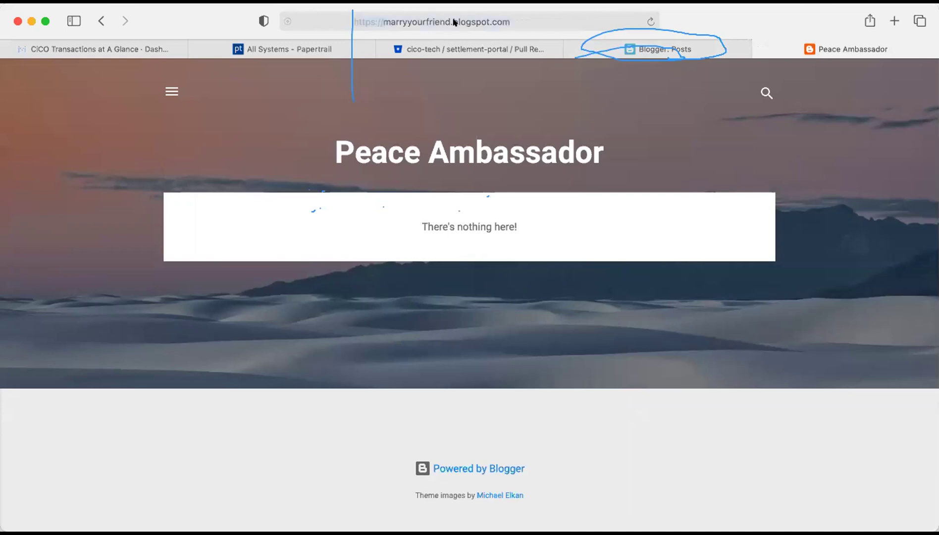
type("muslim-women-matters.blogspot.com")
key("Return")
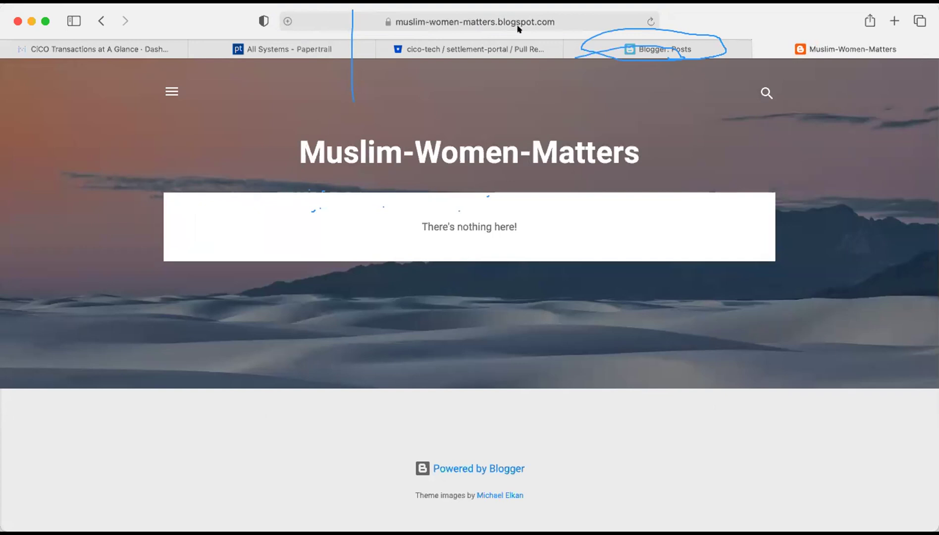
mouse_move(711, 45)
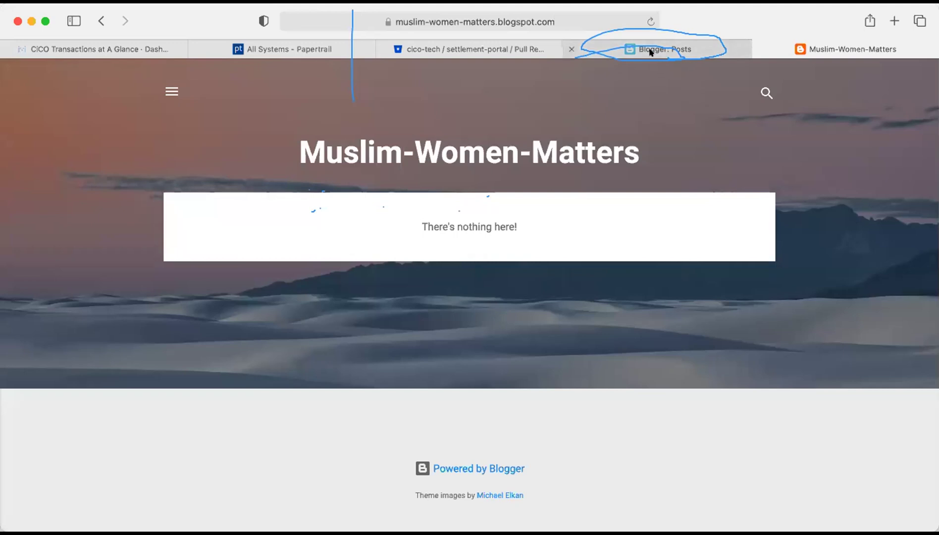
mouse_move(651, 52)
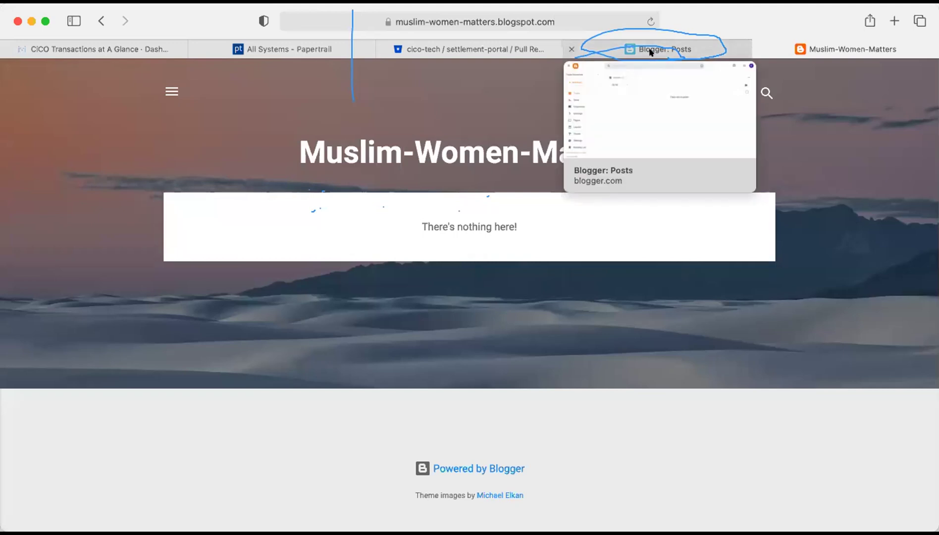
left_click(651, 51)
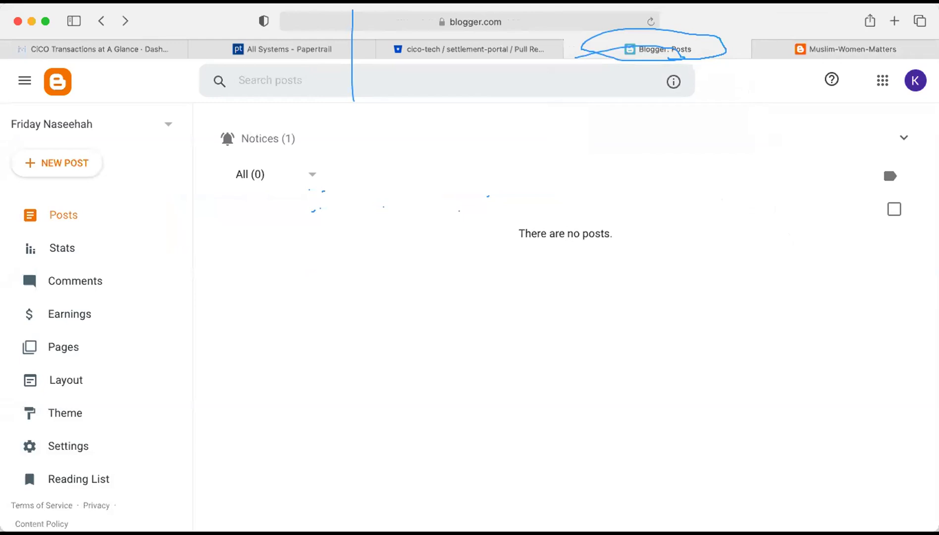
Close the Muslim-Women-Matters blog tab to get back to Blogger: Posts.
left_click(817, 51)
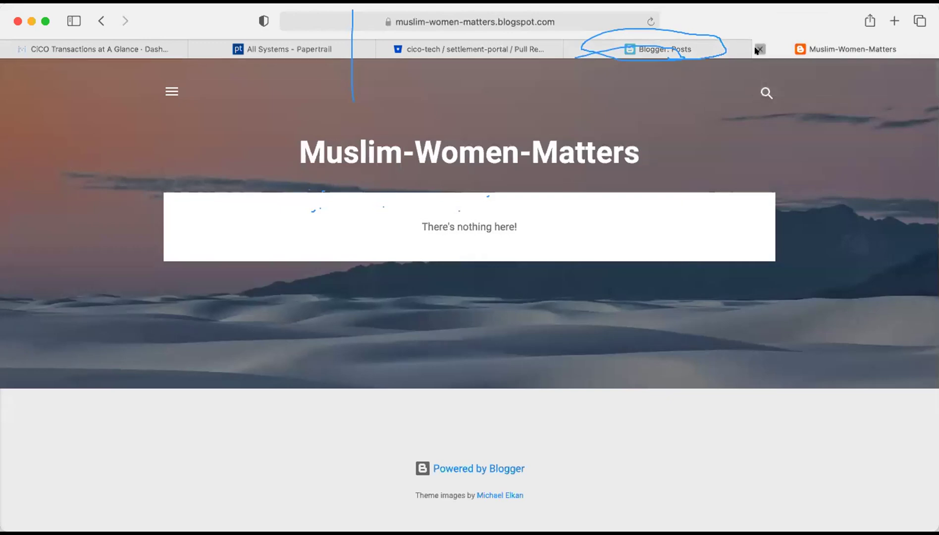
left_click(758, 50)
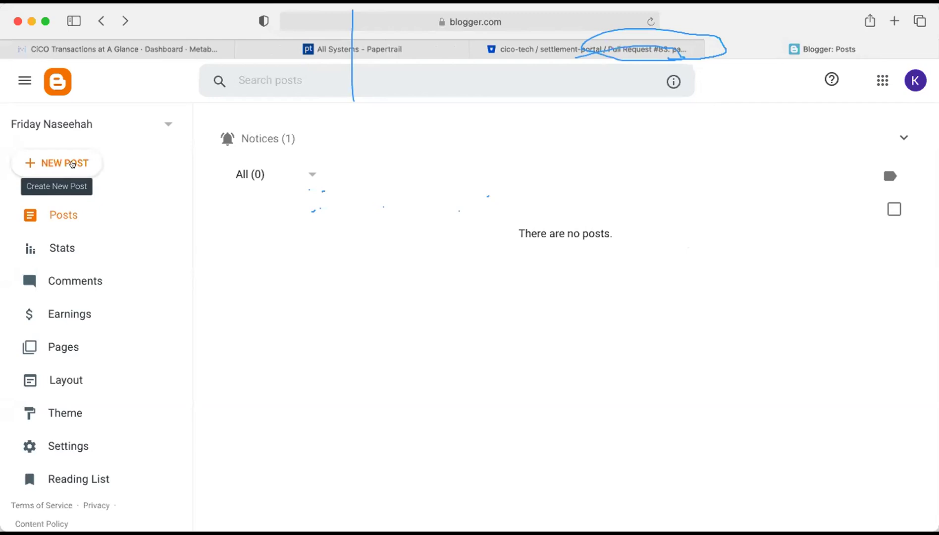
Discard the stray Untitled draft from the Friday Naseehah posts list.
left_click(72, 164)
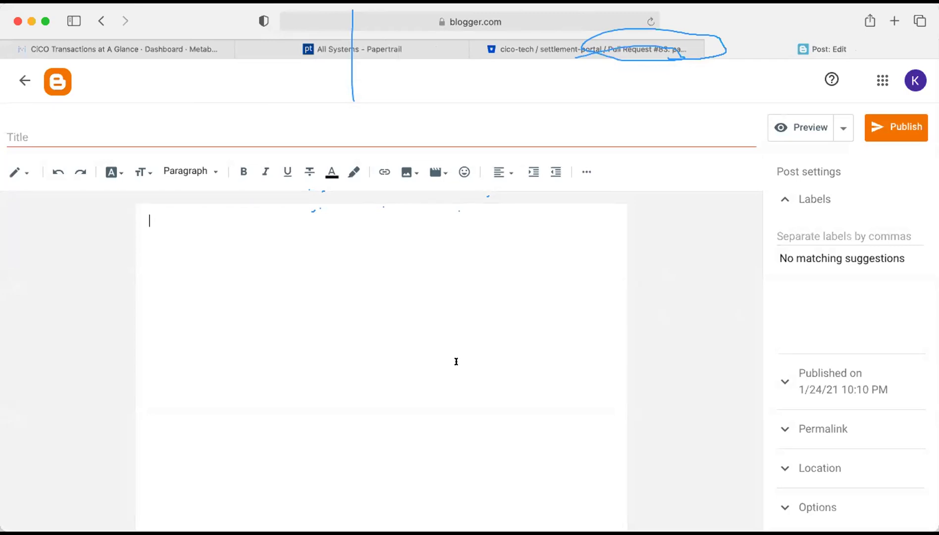
left_click(26, 85)
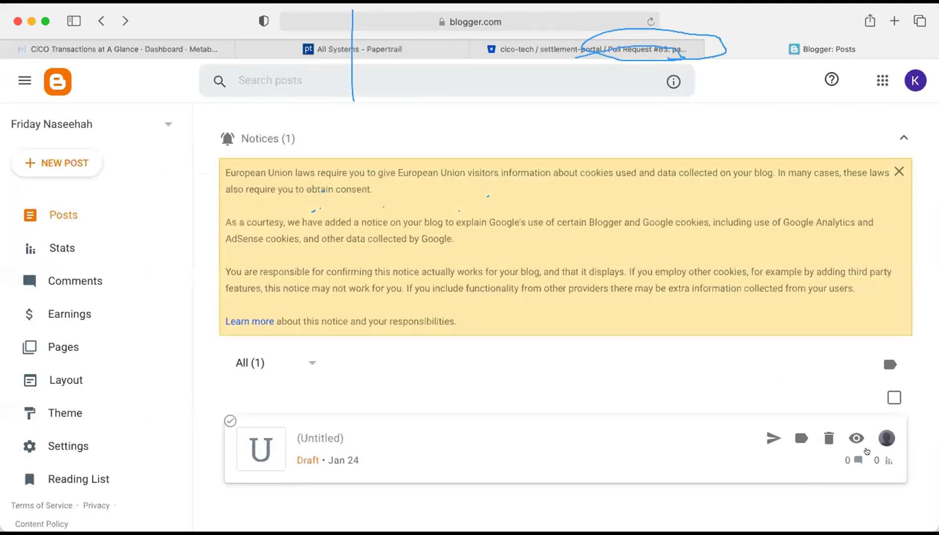
left_click(828, 438)
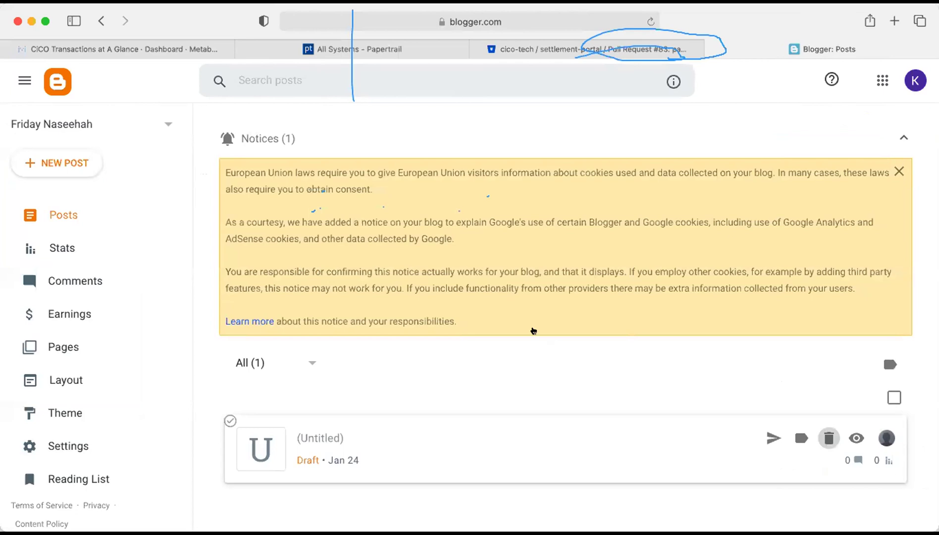
left_click(532, 339)
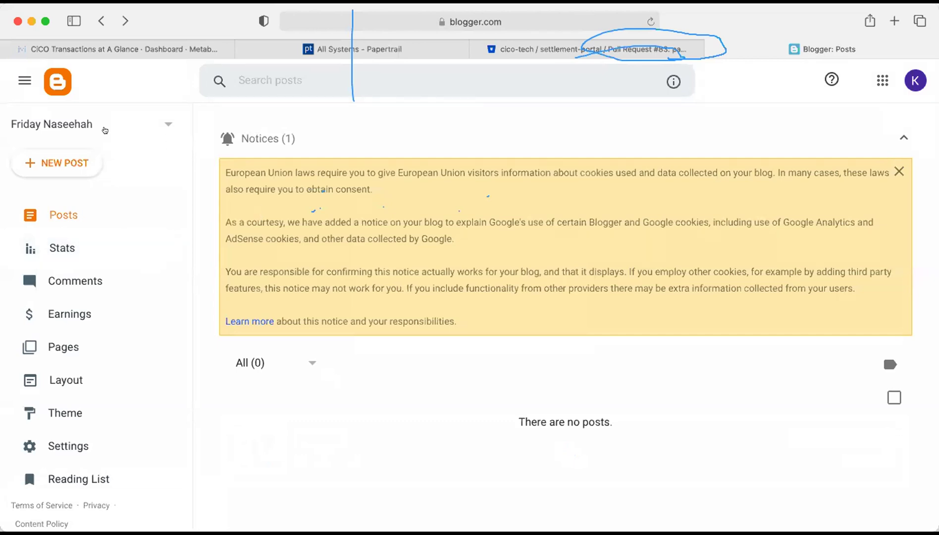
Start a fresh empty post ready for its title, alongside a new blank browser tab.
left_click(71, 164)
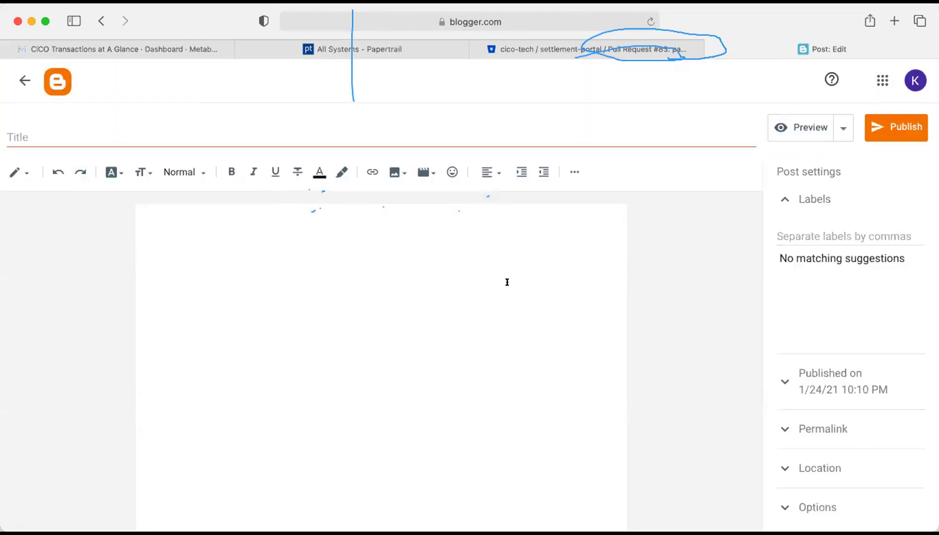
left_click(477, 128)
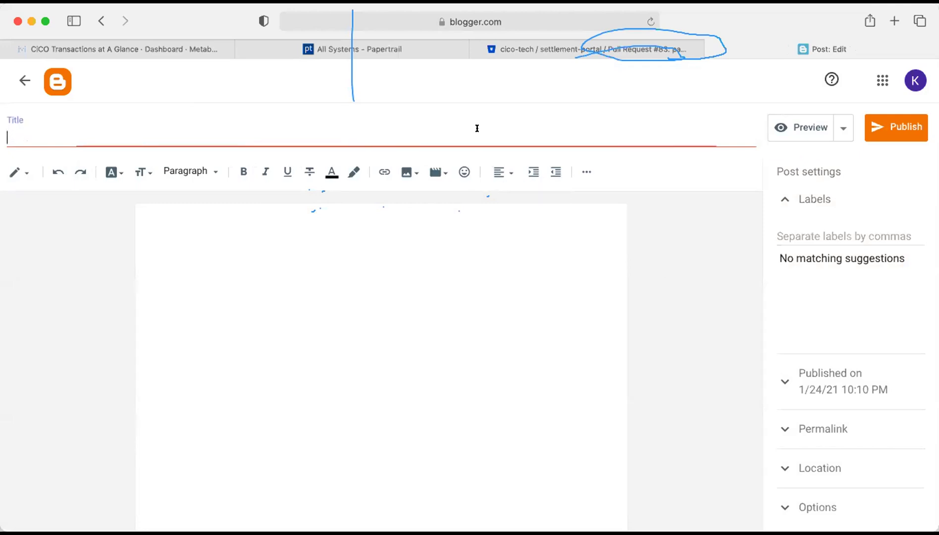
left_click(894, 21)
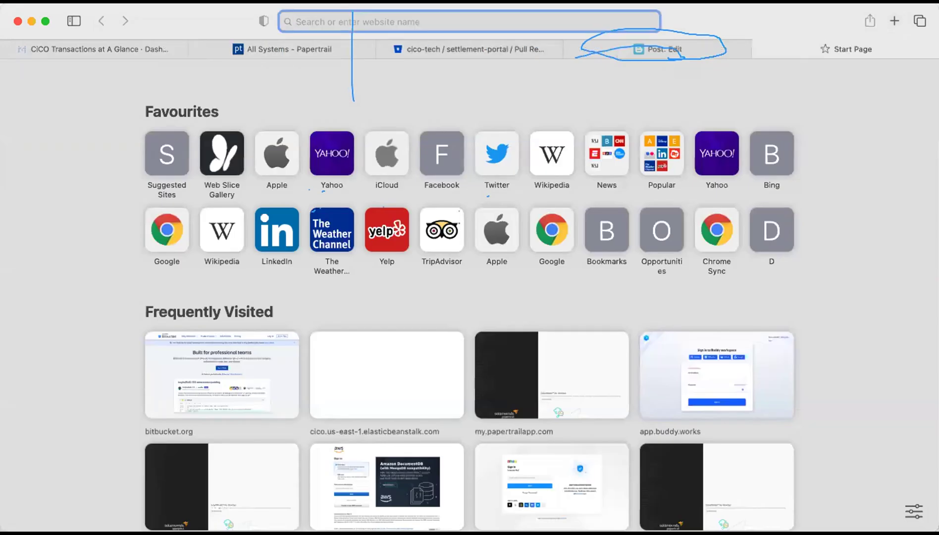
Go to nasfat.org and open the full Latest Articles list via VIEW MORE.
type("nasfat")
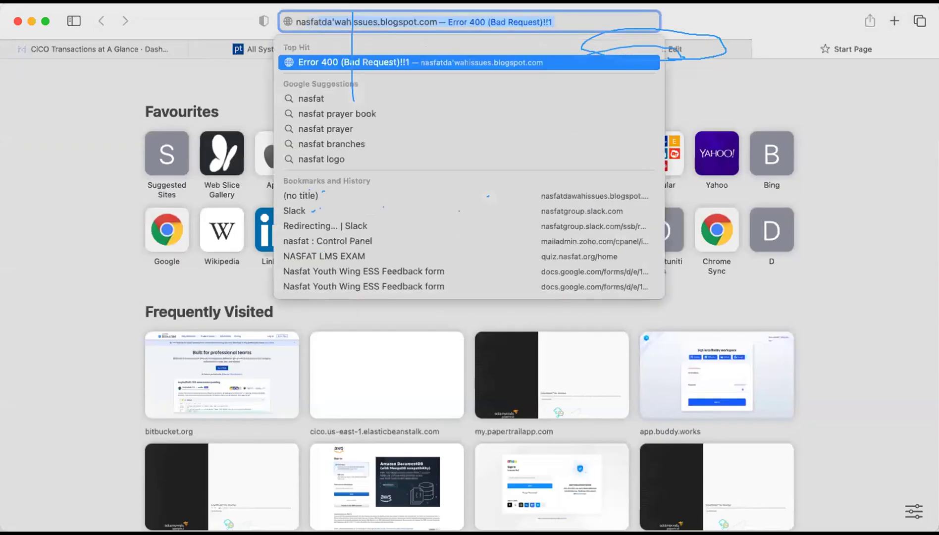
type(".org")
key("Return")
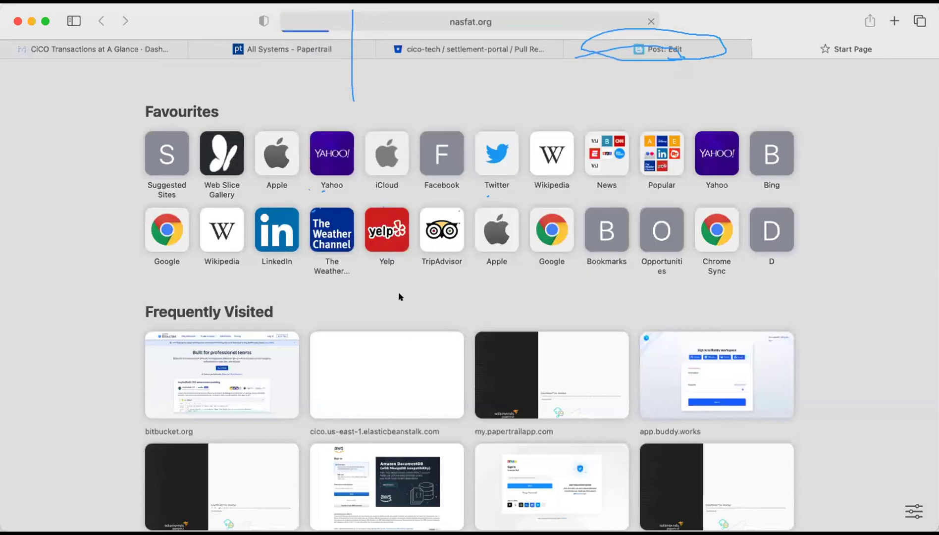
scroll(400, 296, "down", 10)
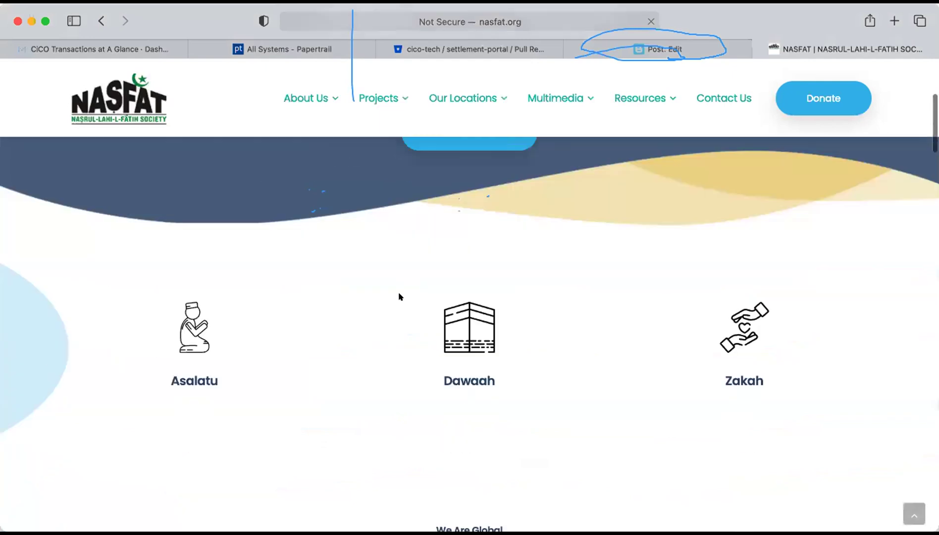
scroll(400, 296, "down", 8)
scroll(400, 297, "down", 15)
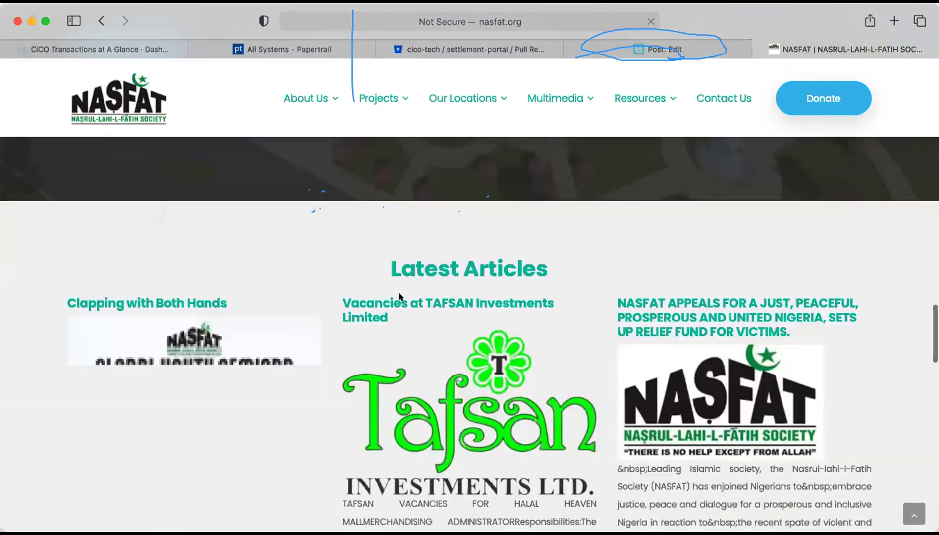
scroll(400, 296, "down", 4)
scroll(399, 296, "down", 4)
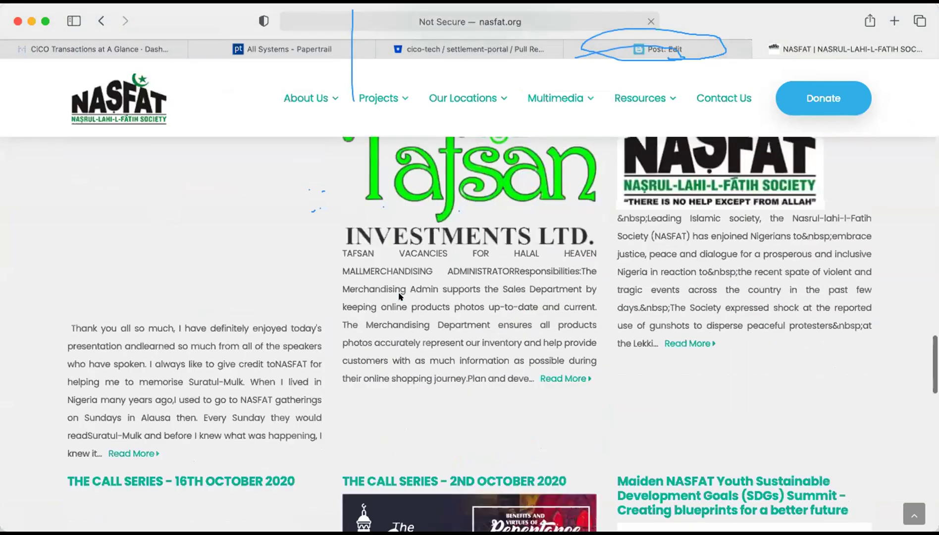
scroll(400, 296, "down", 11)
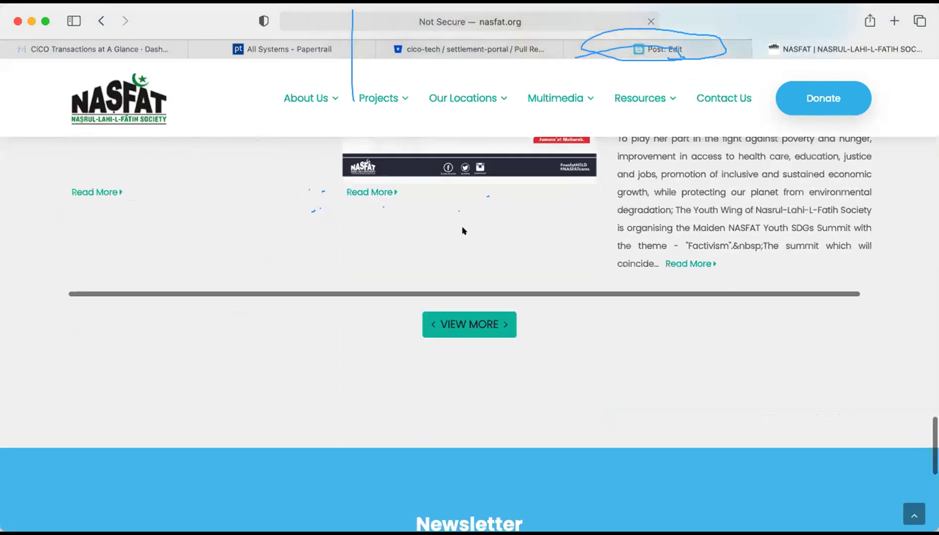
scroll(463, 230, "down", 2)
left_click(491, 229)
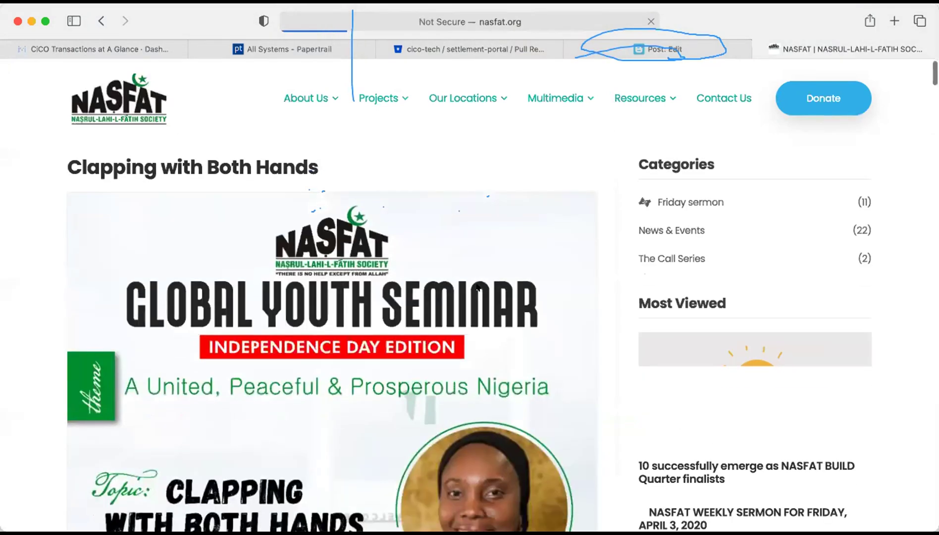
Find and open the NASFAT WEEKLY SERMON FOR FRIDAY, APRIL 3, 2020 post.
scroll(500, 289, "down", 1)
scroll(693, 422, "down", 3)
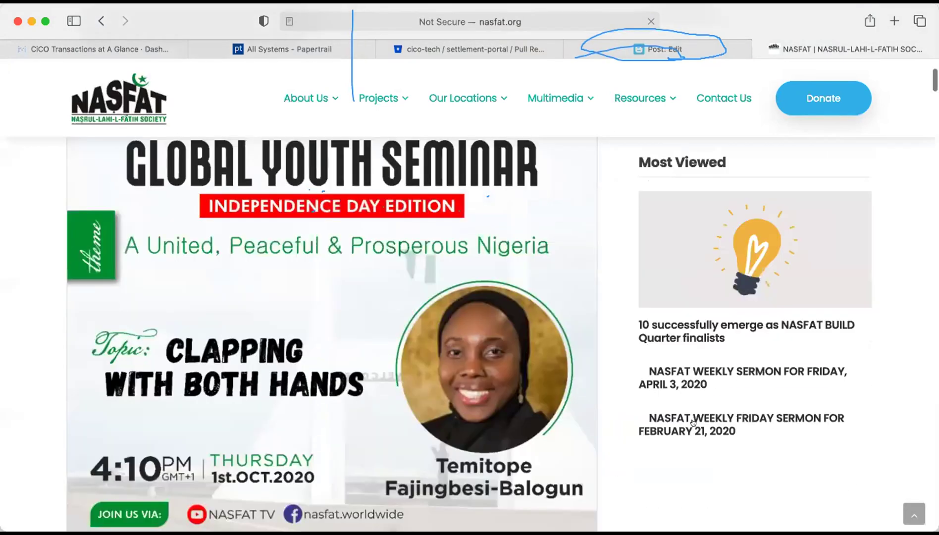
scroll(693, 422, "down", 3)
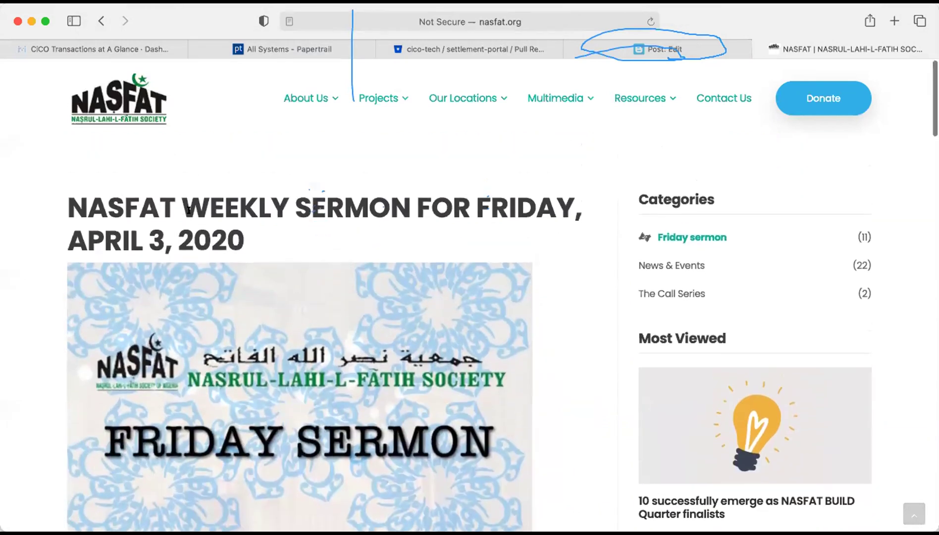
left_click_drag(180, 208, 265, 253)
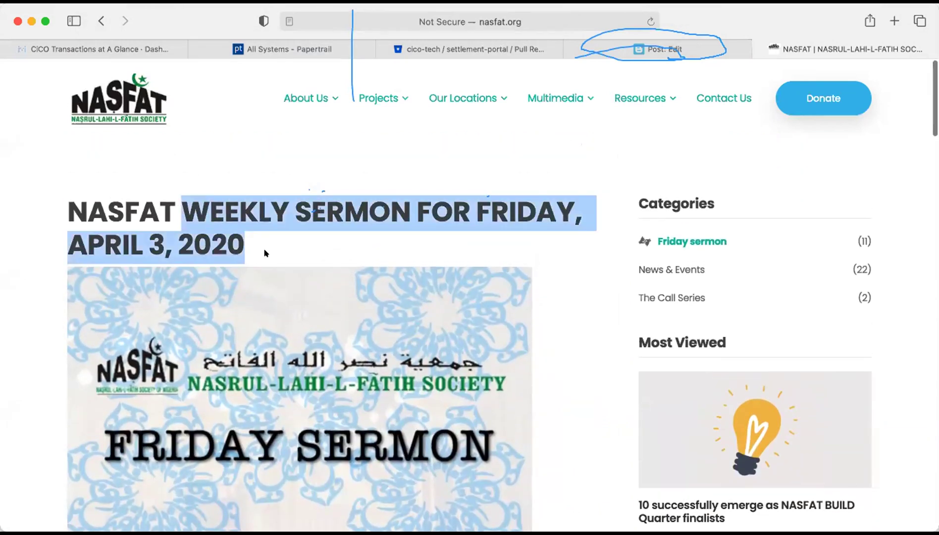
left_click(258, 249)
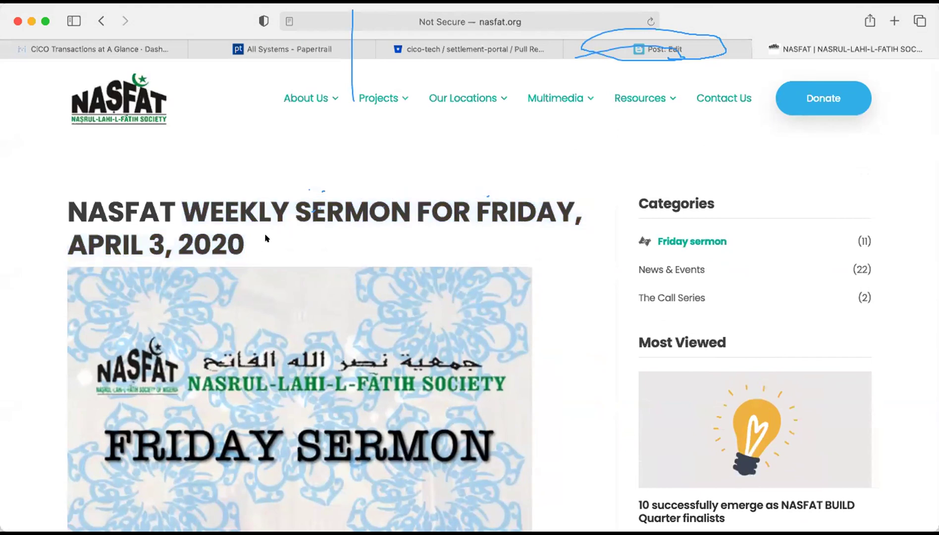
Copy the sermon heading and paste it as the title 'NASFAT WEEKLY SERMON FOR FRIDAY, APRIL 3, 2020'.
left_click_drag(266, 238, 59, 198)
key("super+c")
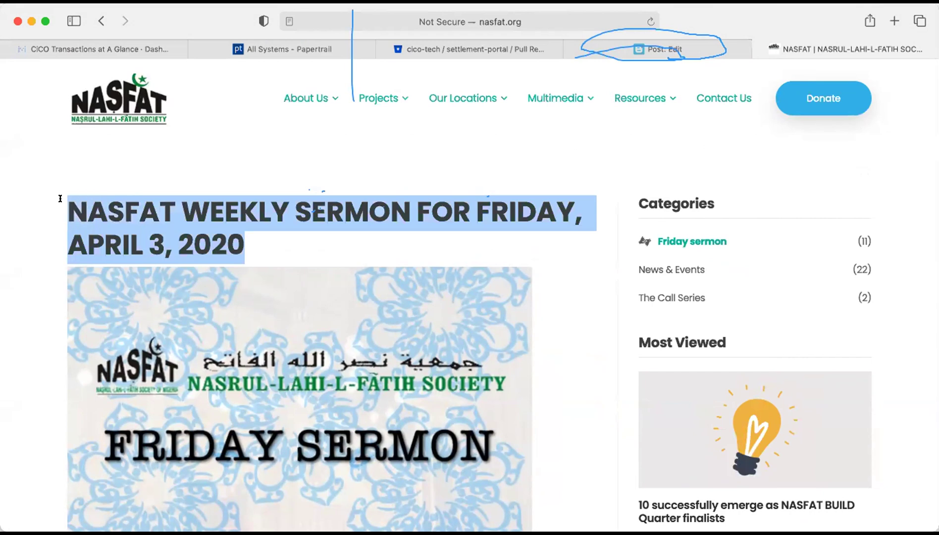
left_click(699, 45)
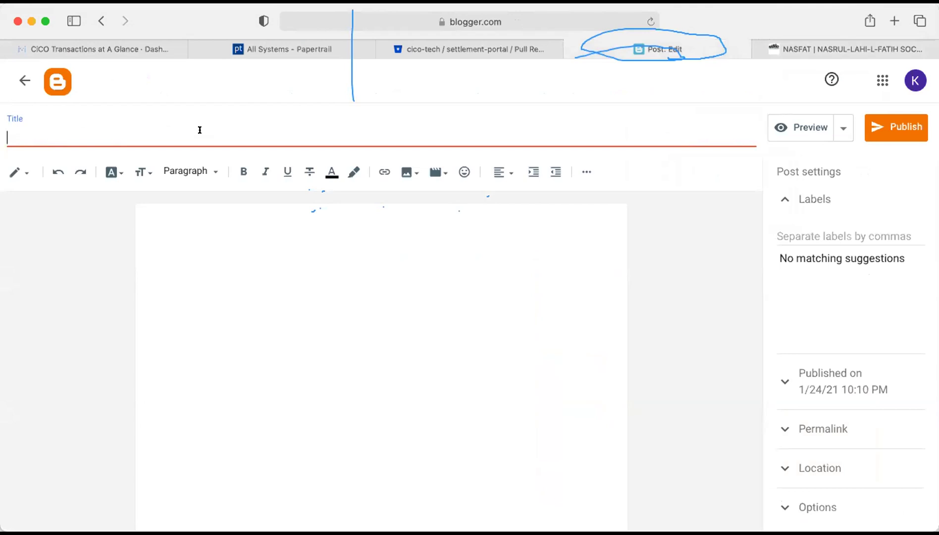
key("super+v")
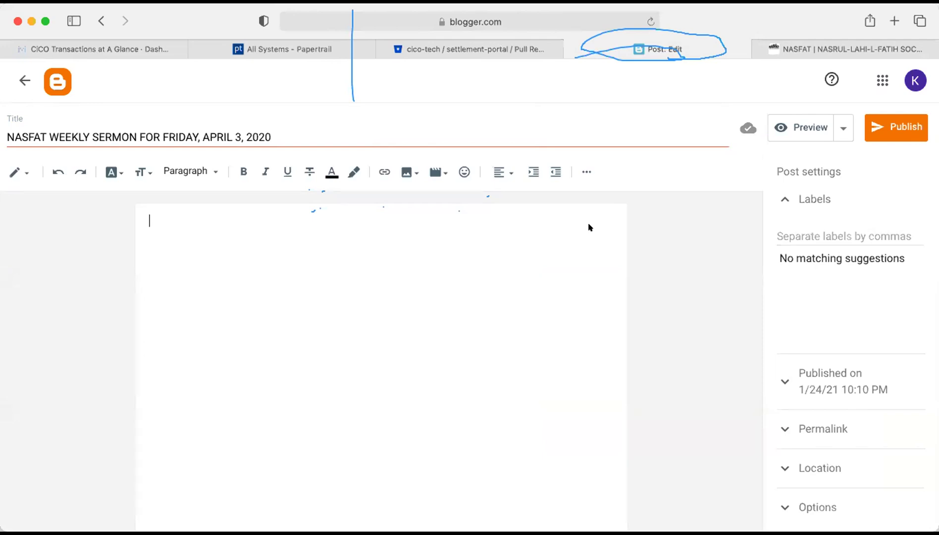
Copy the sermon article from the TOPIC heading through 'much desired peaceful society.' for the post.
left_click(784, 51)
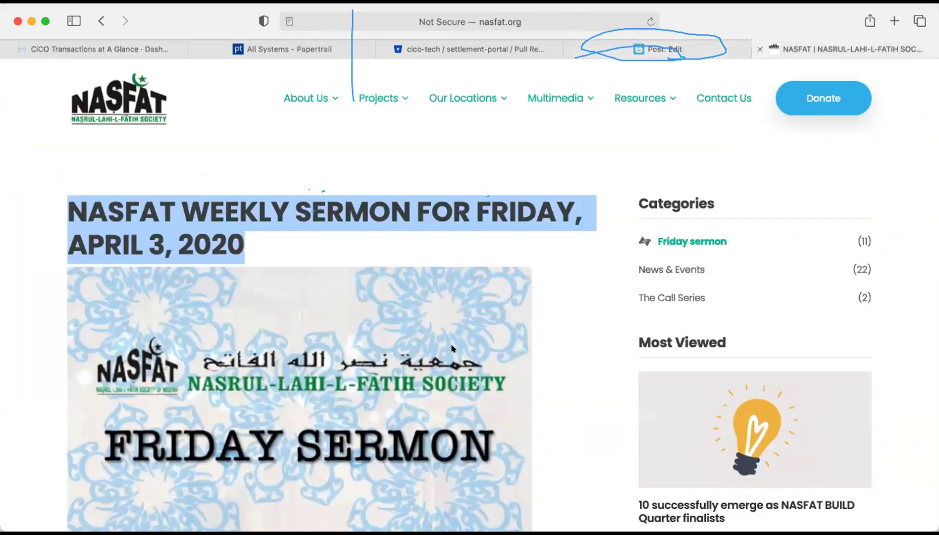
scroll(451, 348, "down", 2)
scroll(70, 223, "down", 6)
left_click_drag(111, 330, 276, 144)
scroll(281, 469, "down", 3)
scroll(281, 469, "down", 7)
scroll(281, 469, "down", 10)
scroll(297, 148, "down", 10)
scroll(270, 143, "down", 10)
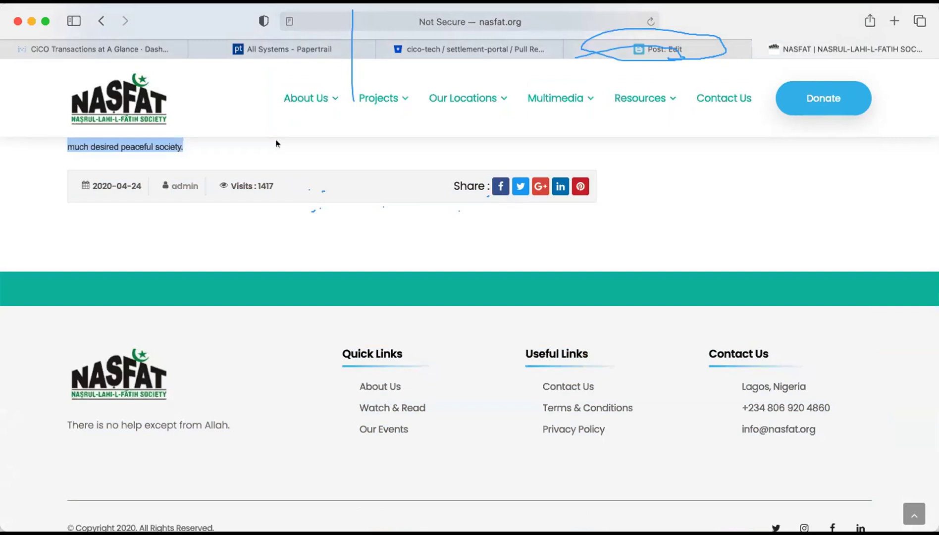
left_click(721, 48)
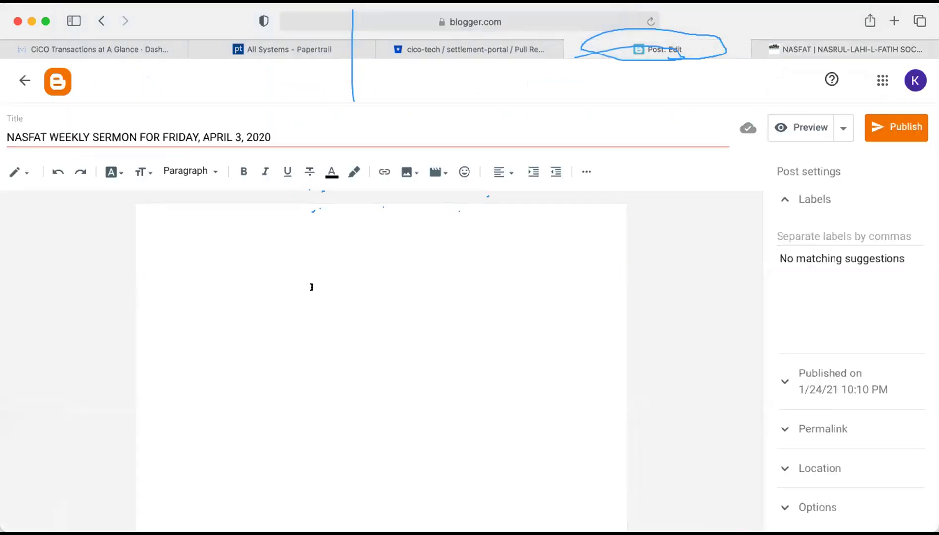
Paste the sermon text, beginning 'TOPIC:ISLAMIC VIEWS ABOUT CONSCIENCE', into the post body.
key("super+v")
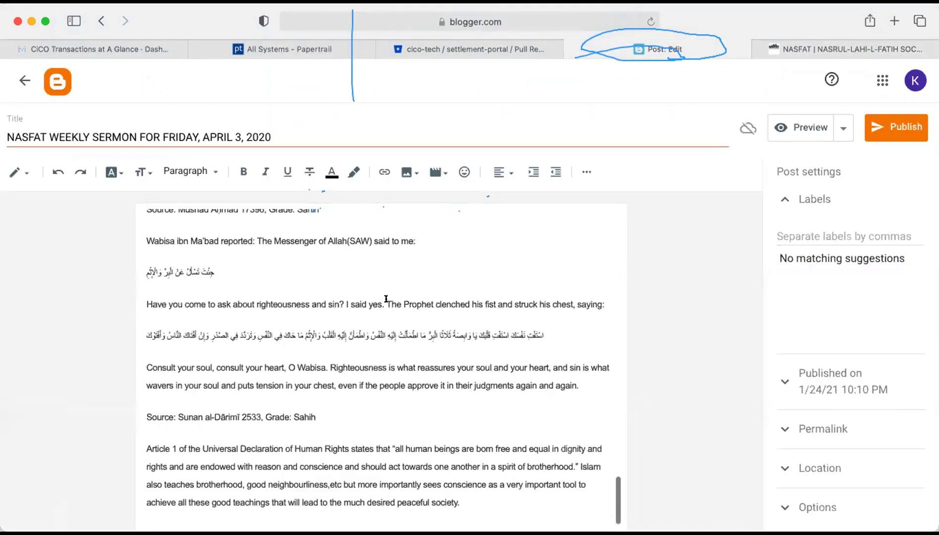
left_click(385, 302)
scroll(487, 273, "up", 15)
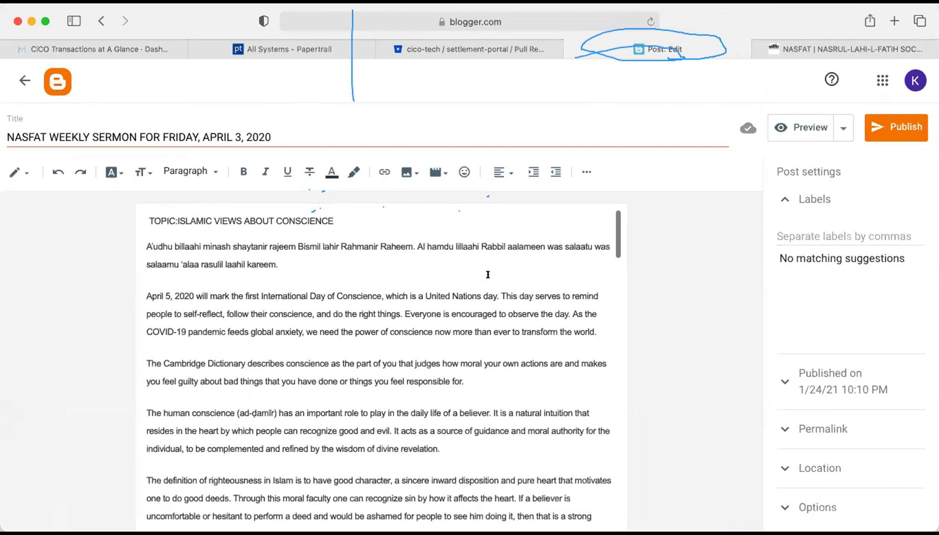
left_click(145, 218)
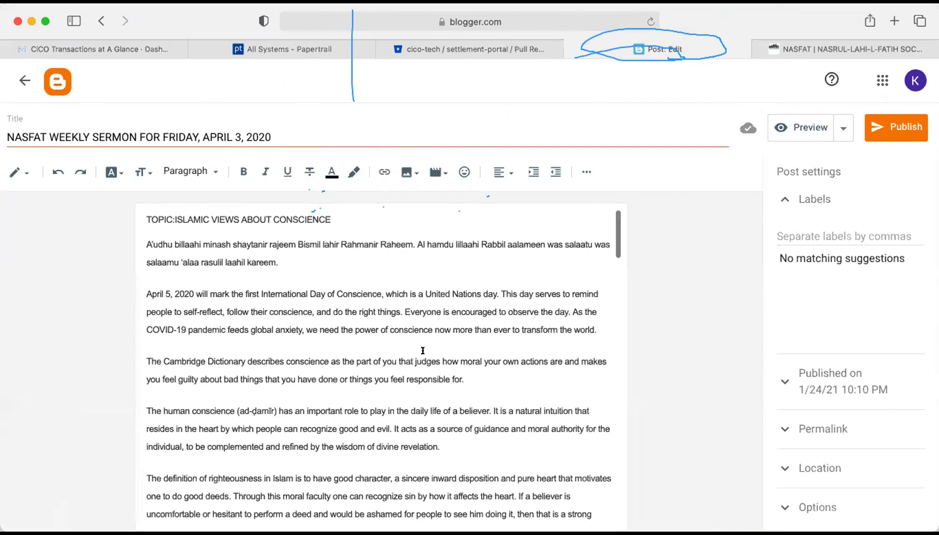
scroll(422, 350, "down", 2)
scroll(423, 350, "up", 2)
Make the TOPIC:ISLAMIC VIEWS ABOUT CONSCIENCE heading bold.
triple_click(234, 218)
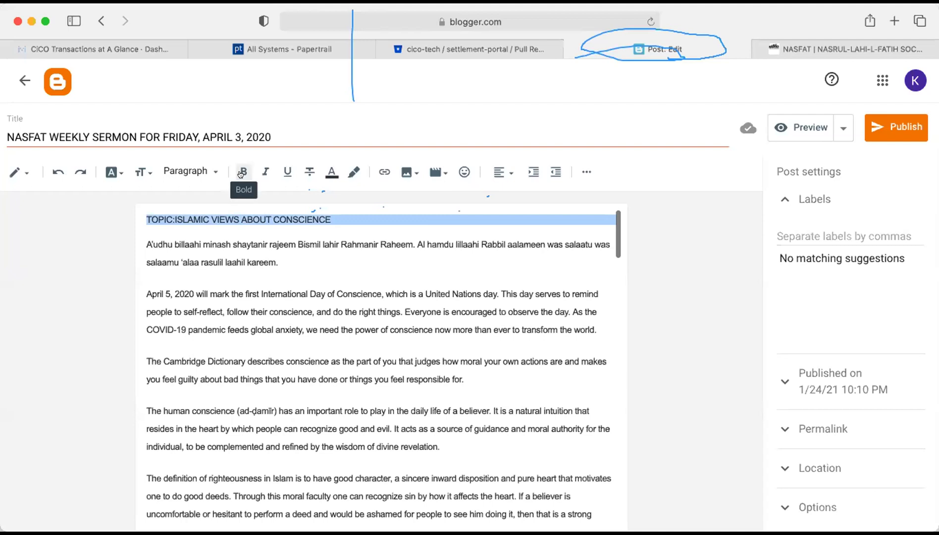
left_click(241, 173)
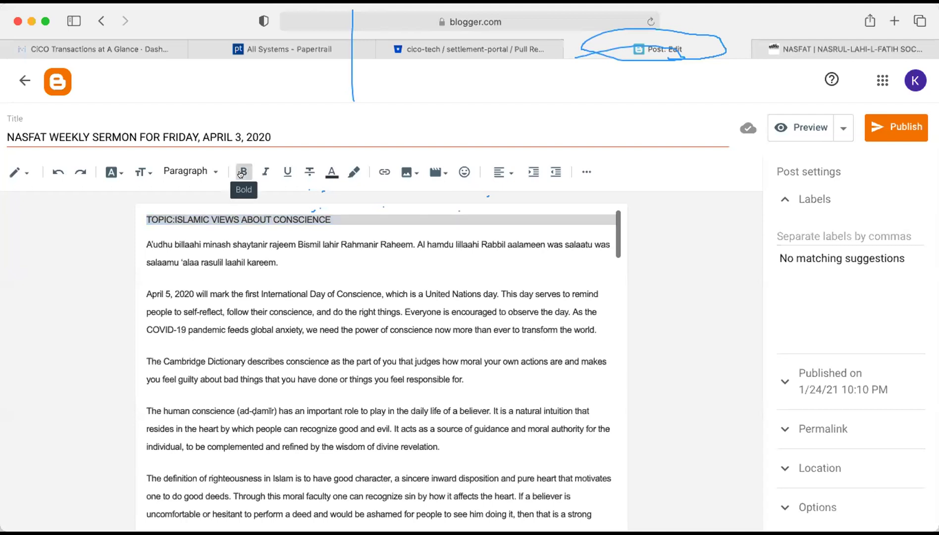
left_click(282, 241)
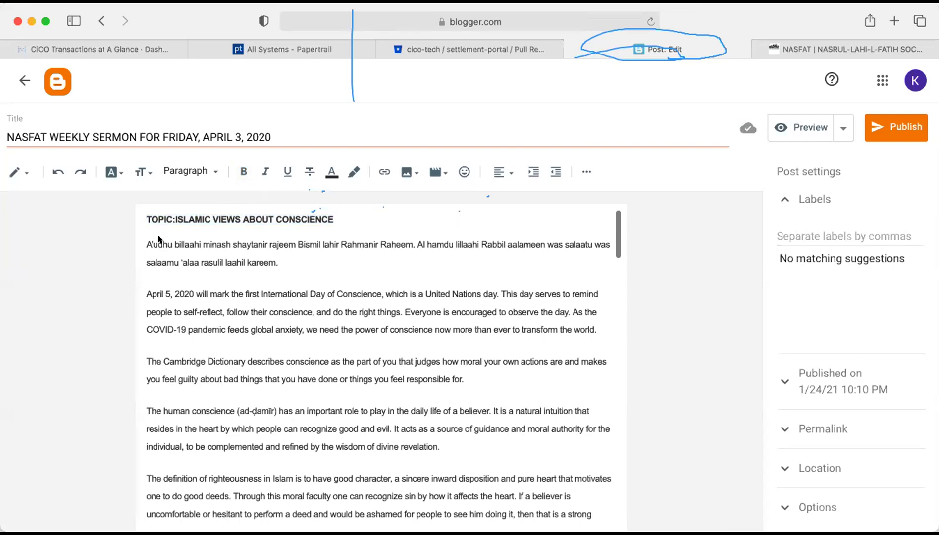
Italicise the opening A'udhu billaahi paragraph.
left_click_drag(146, 243, 281, 262)
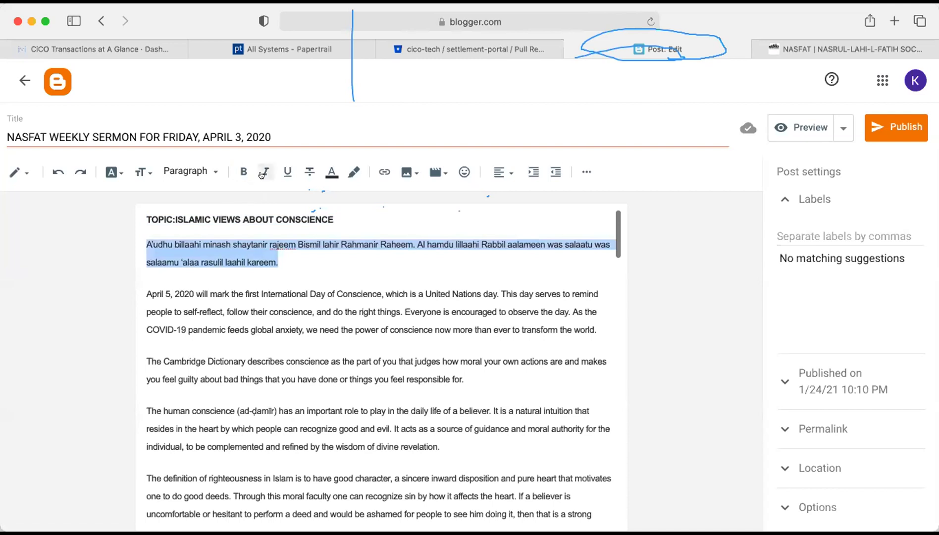
left_click(261, 173)
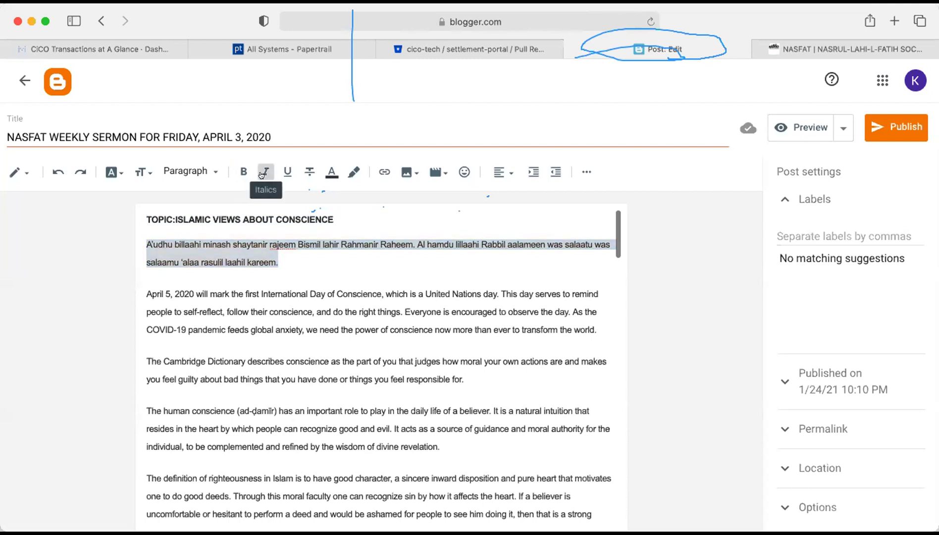
left_click(332, 329)
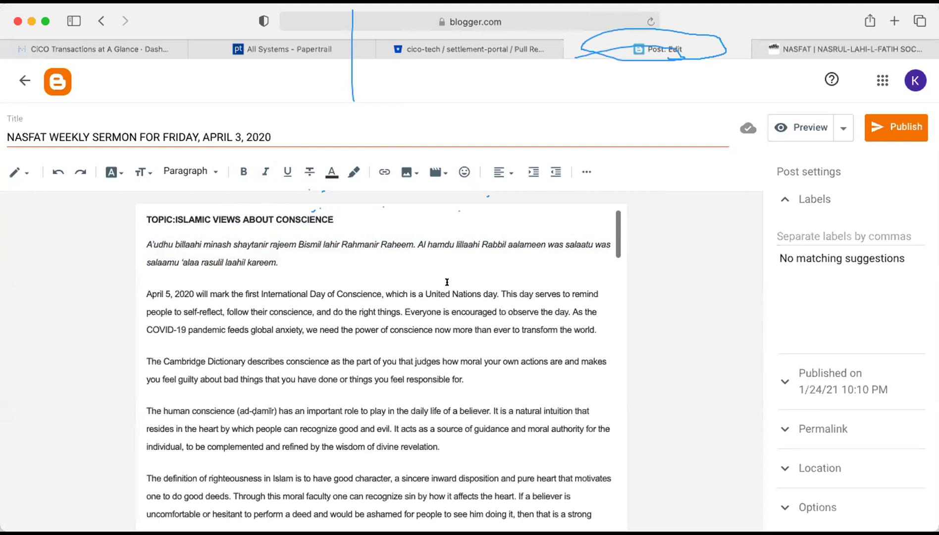
Publish the NASFAT sermon post, confirming in the Publish post? dialog.
left_click(876, 129)
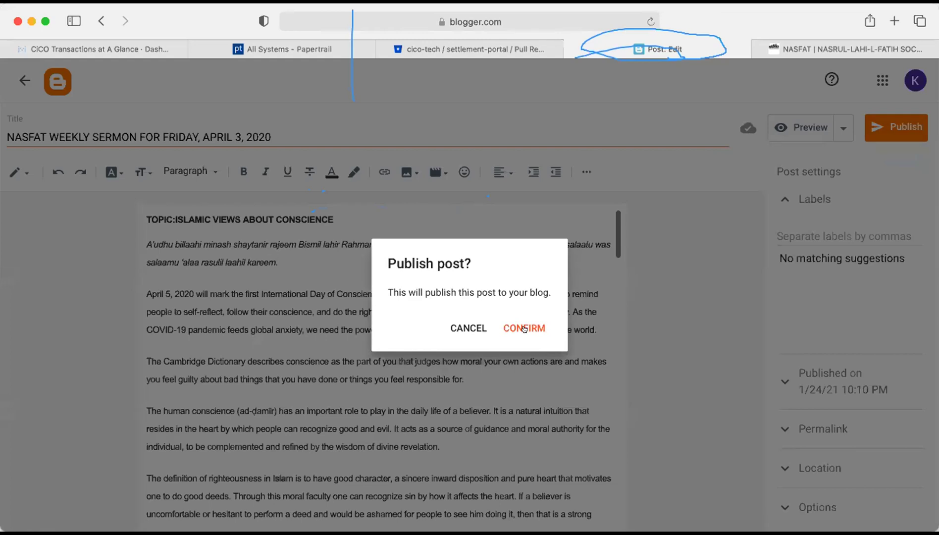
left_click(524, 328)
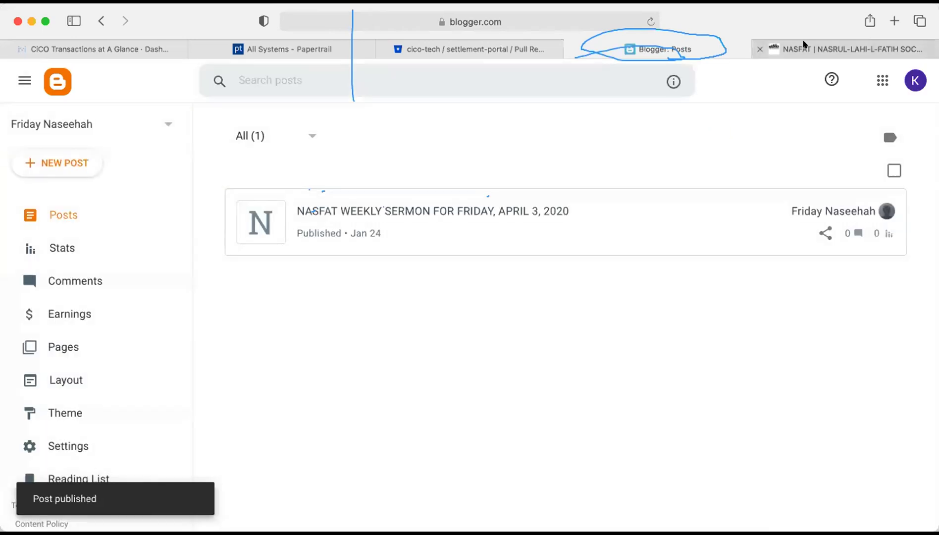
Load fridaynaseehah.blogspot.com and view the live blog showing the April 3, 2020 sermon post.
left_click(803, 44)
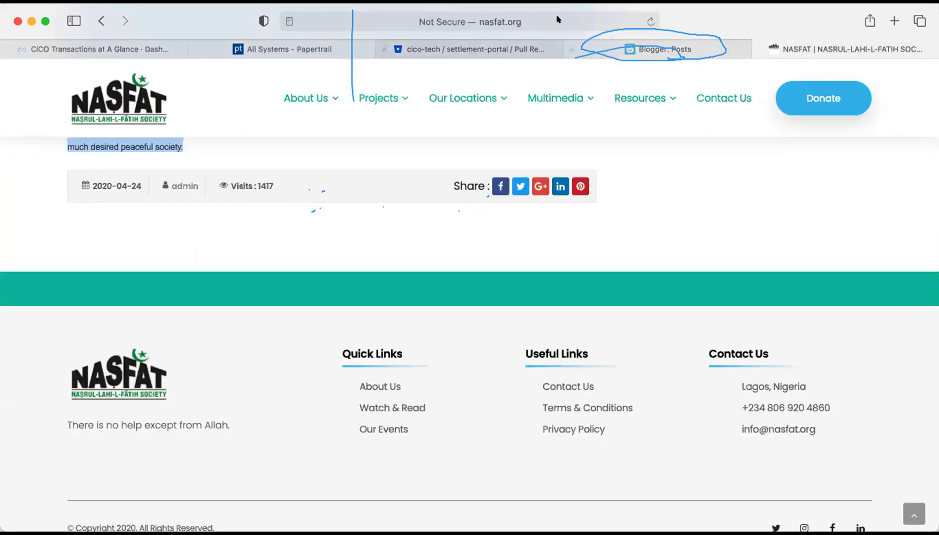
left_click(557, 20)
type("f")
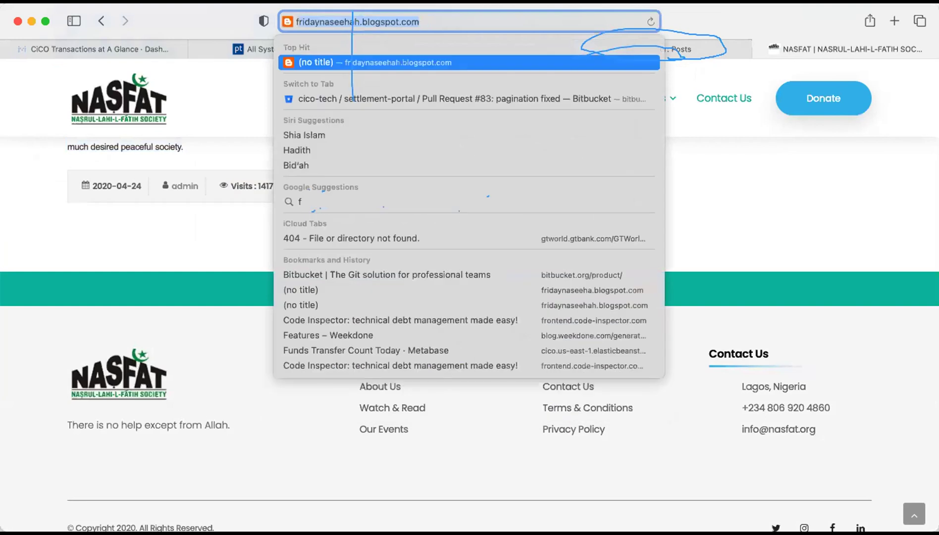
key("Return")
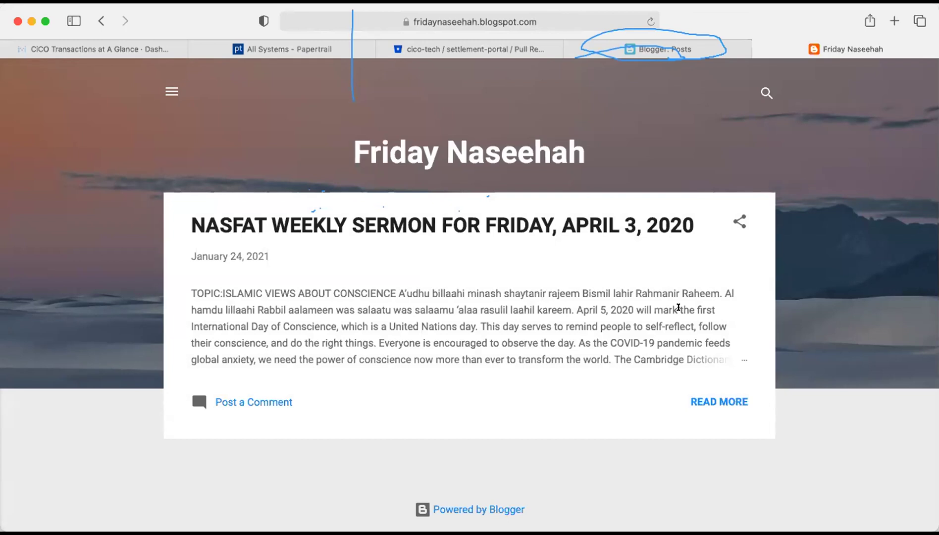
left_click(707, 50)
left_click(826, 46)
Go back to the Friday Naseehah posts list showing the Jan 24 NASFAT sermon and collapse the cookie notice.
left_click(699, 45)
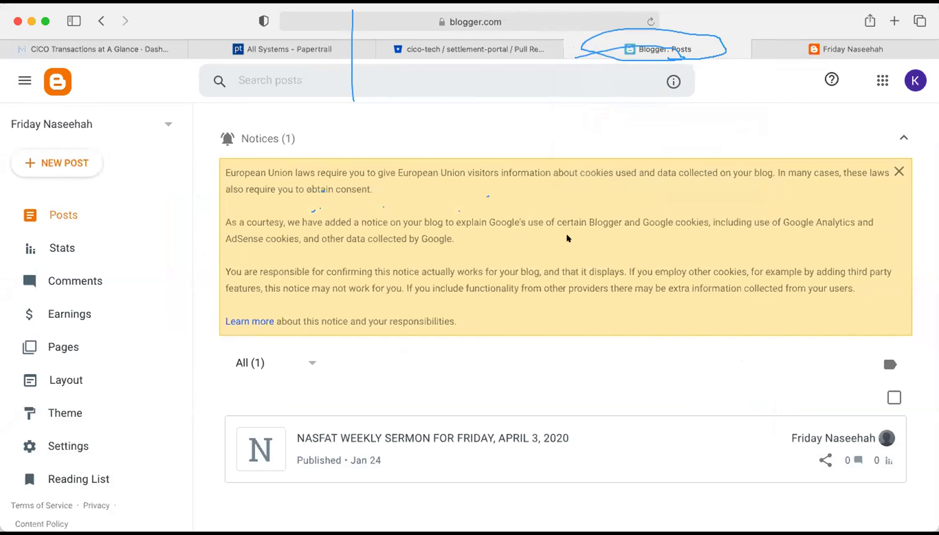
left_click(596, 144)
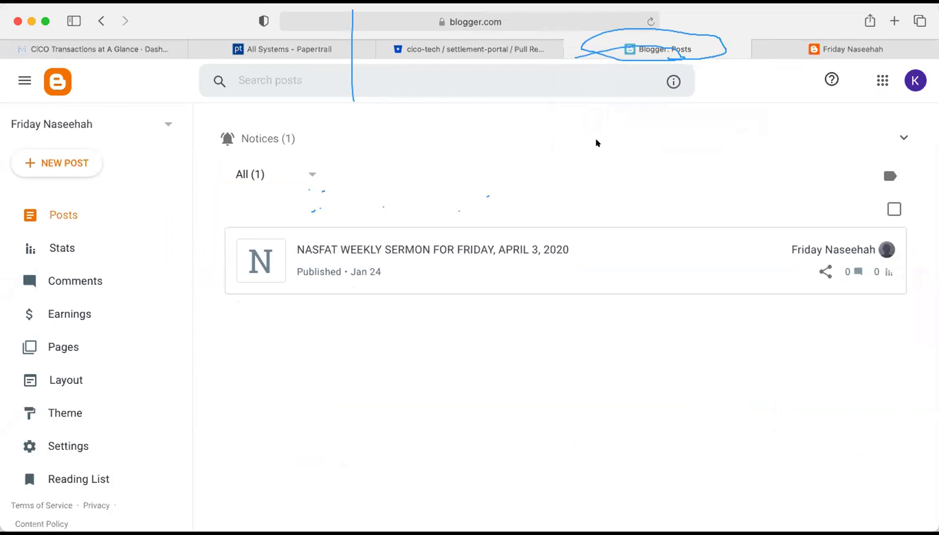
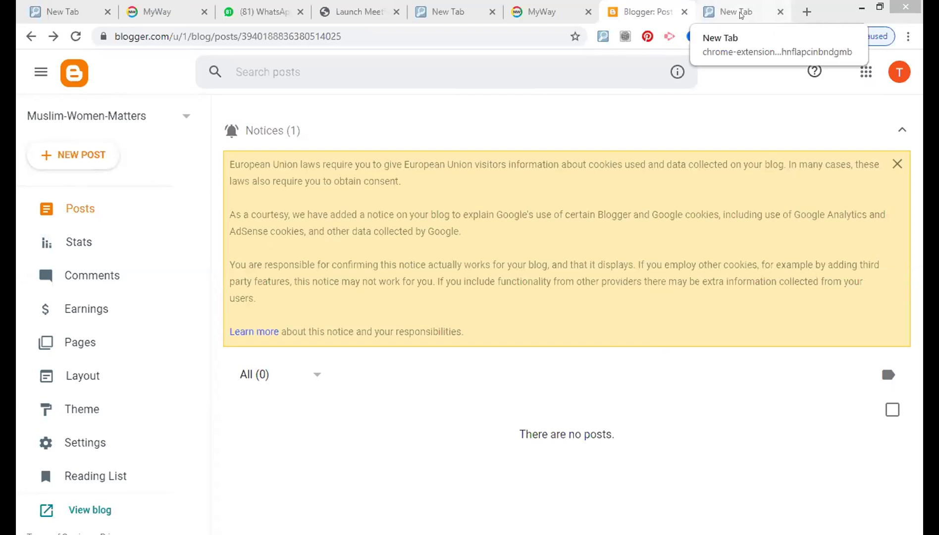
On the new tab page, clear the address text from the search box.
left_click(740, 15)
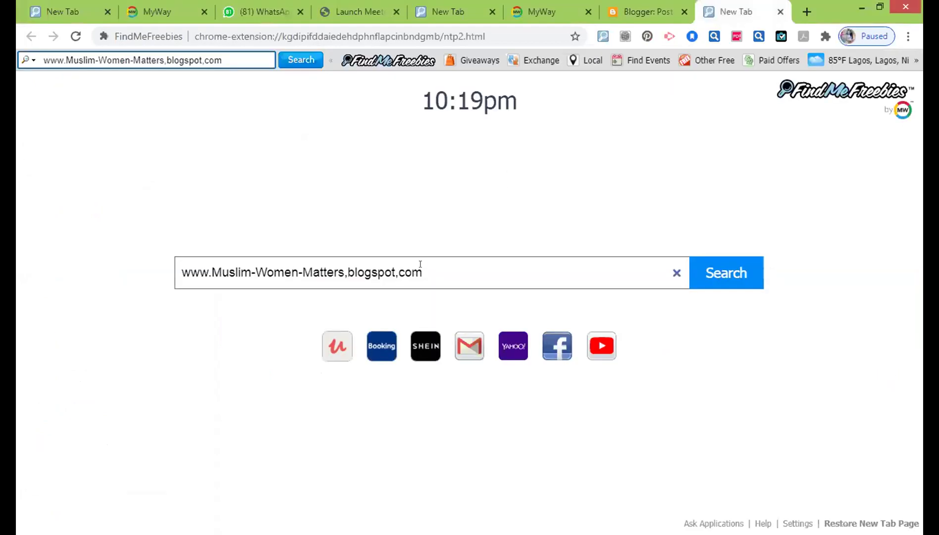
left_click_drag(420, 265, 165, 276)
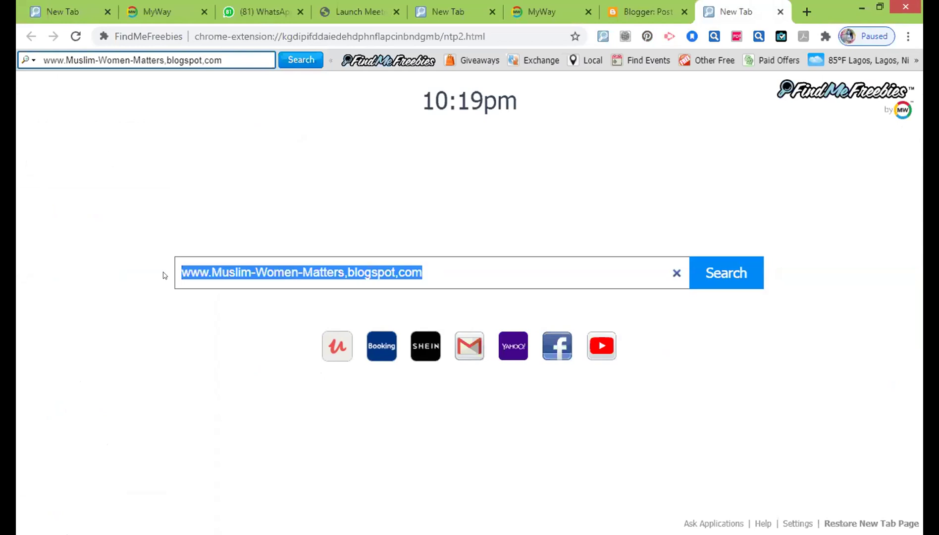
key("BackSpace")
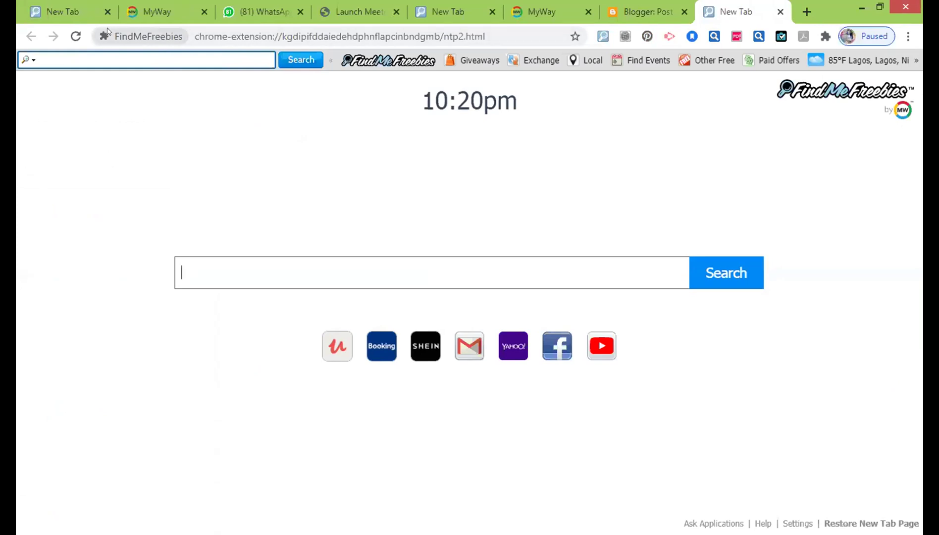
left_click(117, 36)
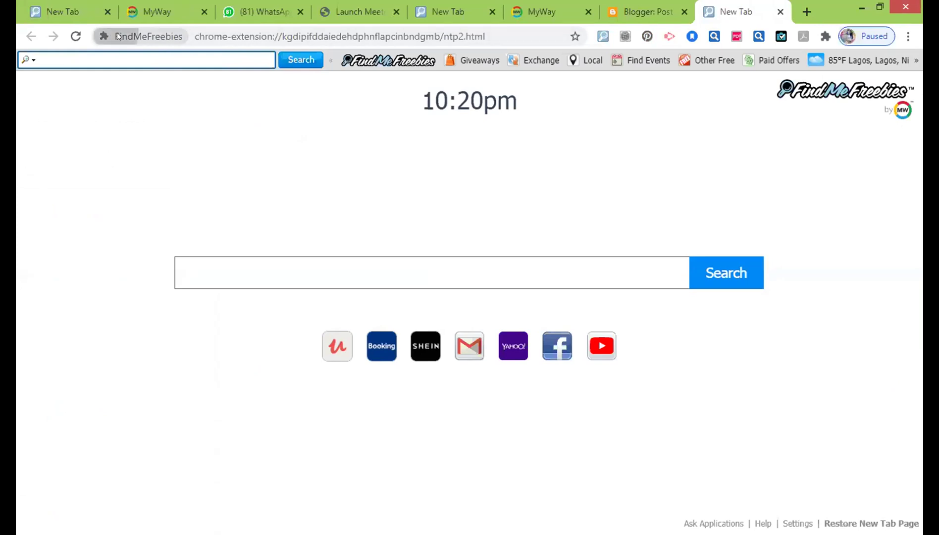
left_click(195, 33)
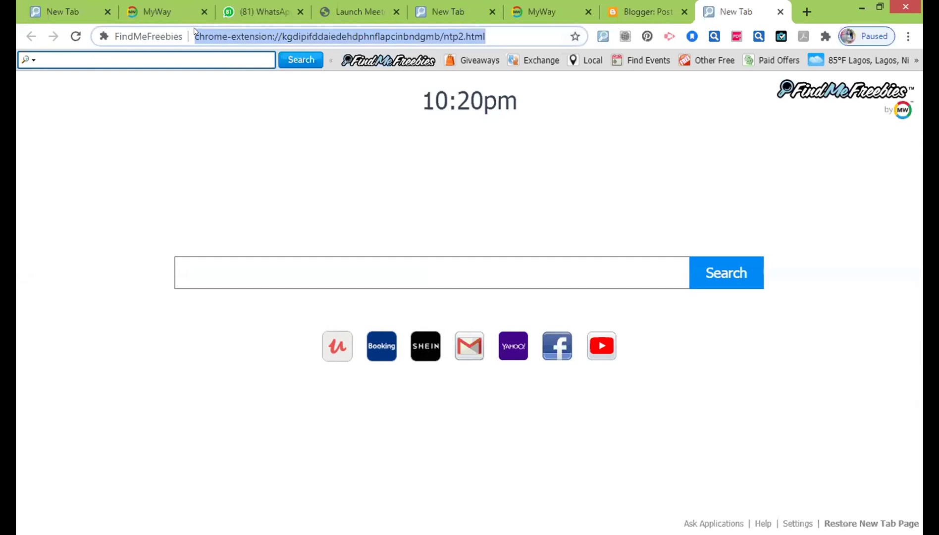
type("www.Muslim-Women-Matters,blogspot.com")
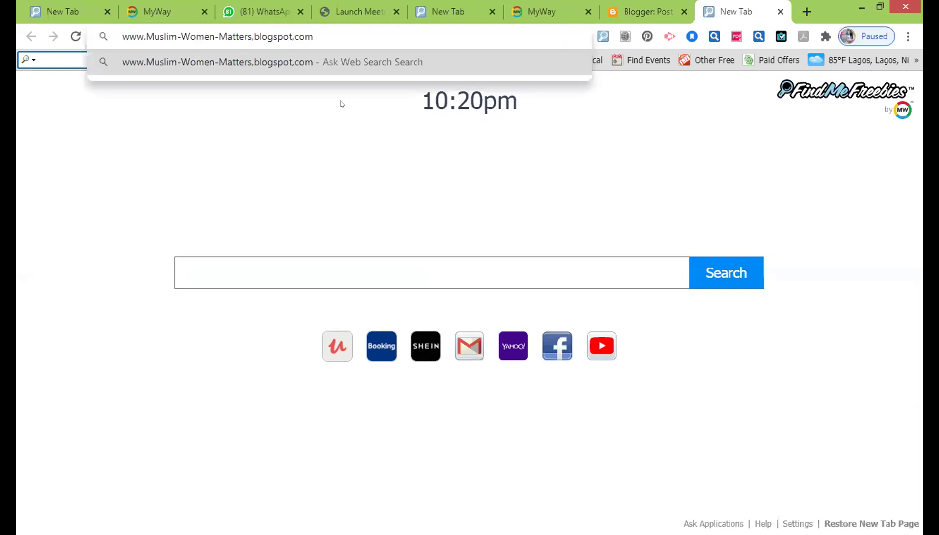
left_click(253, 32)
key("BackSpace")
type(".")
key("BackSpace")
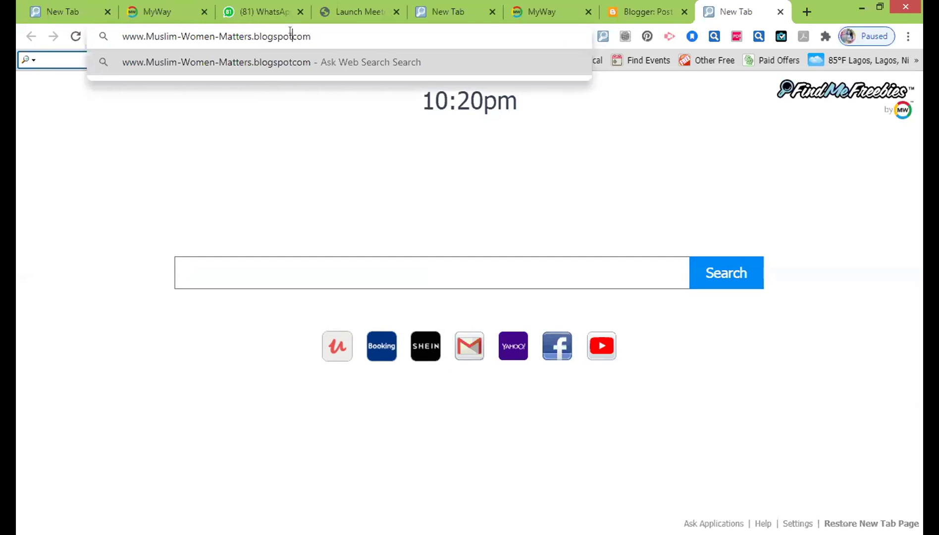
type(".")
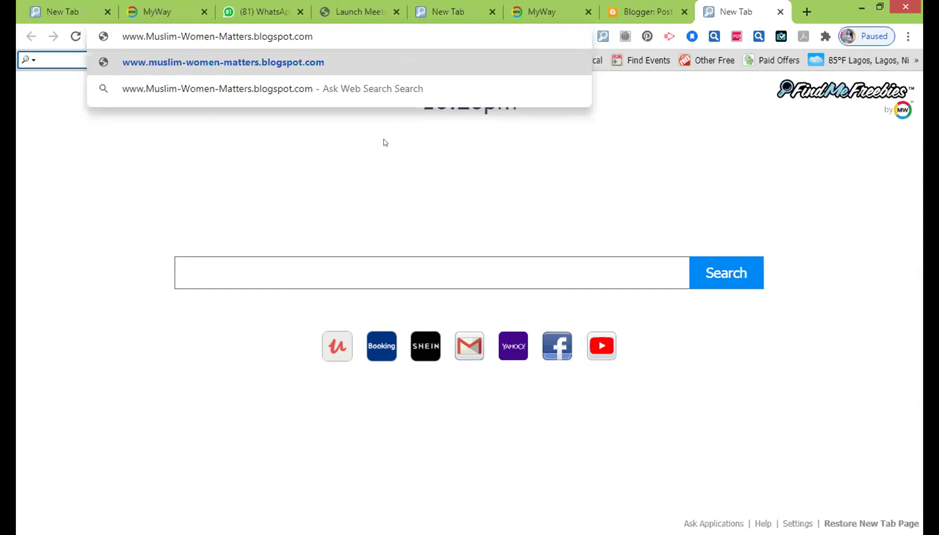
key("Return")
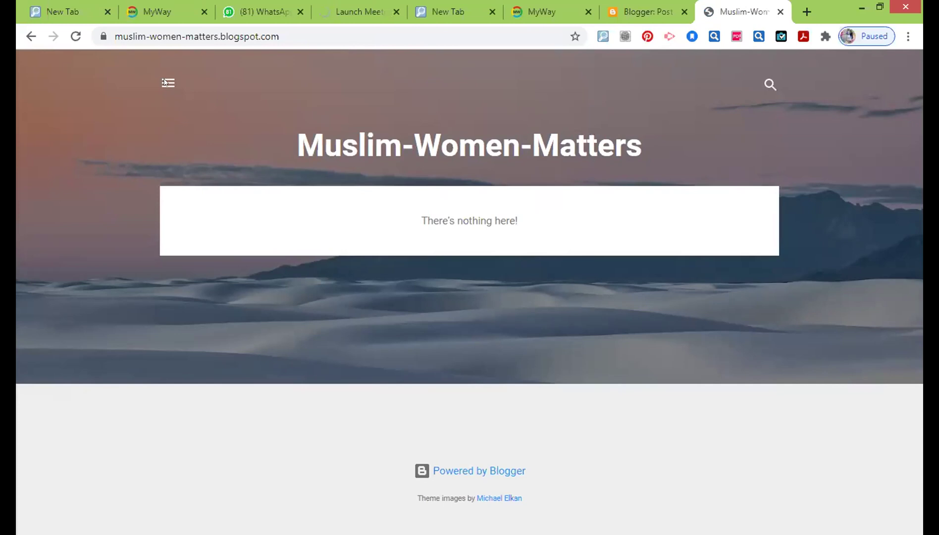
Open and close the blog's side drawer, then return to the Blogger Posts tab.
left_click(168, 83)
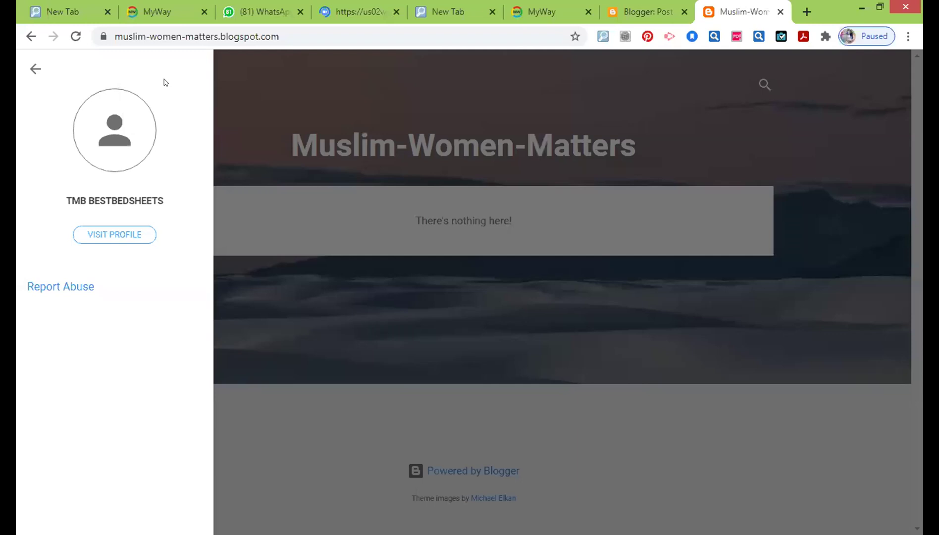
left_click(604, 92)
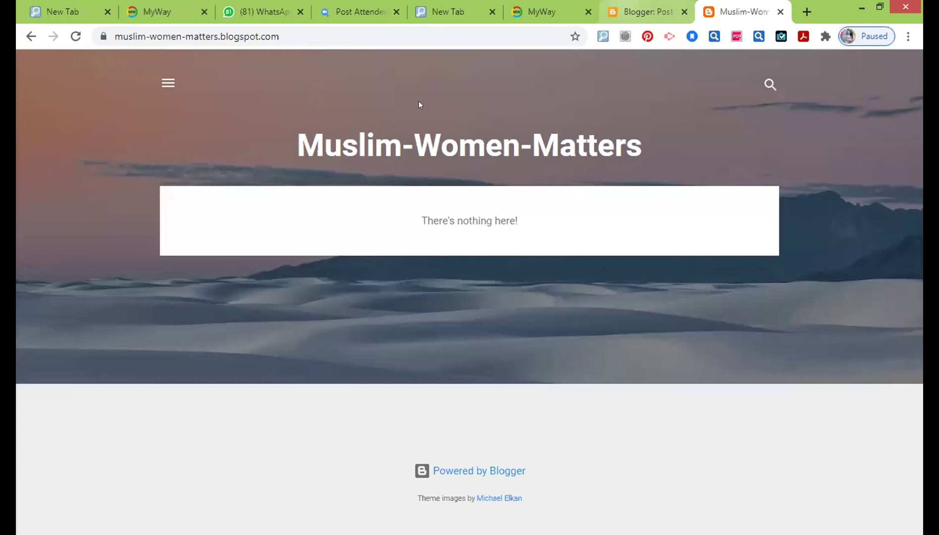
key("ctrl+shift+Tab")
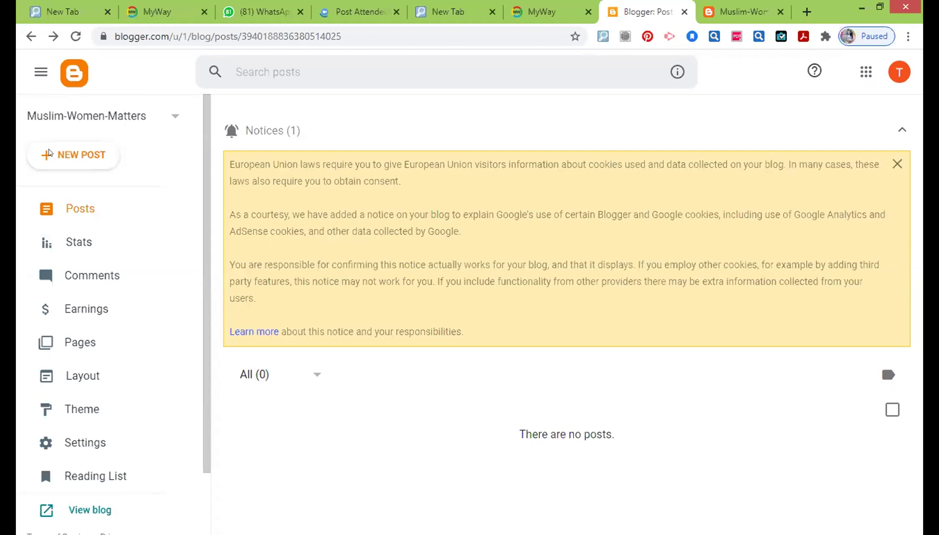
Start a new post from the Muslim-Women-Matters dashboard with NEW POST.
left_click(63, 154)
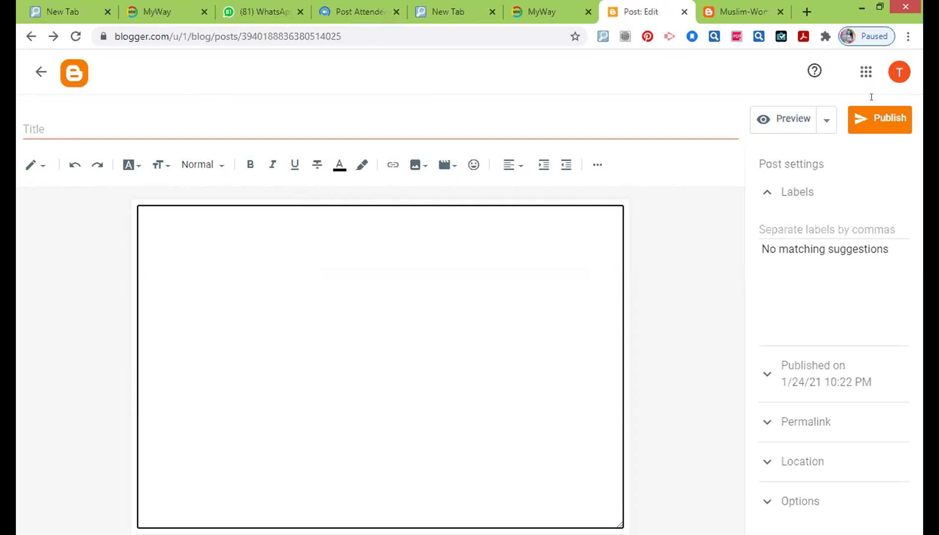
Type "Can Muslim W" at the start of the post body.
left_click(159, 220)
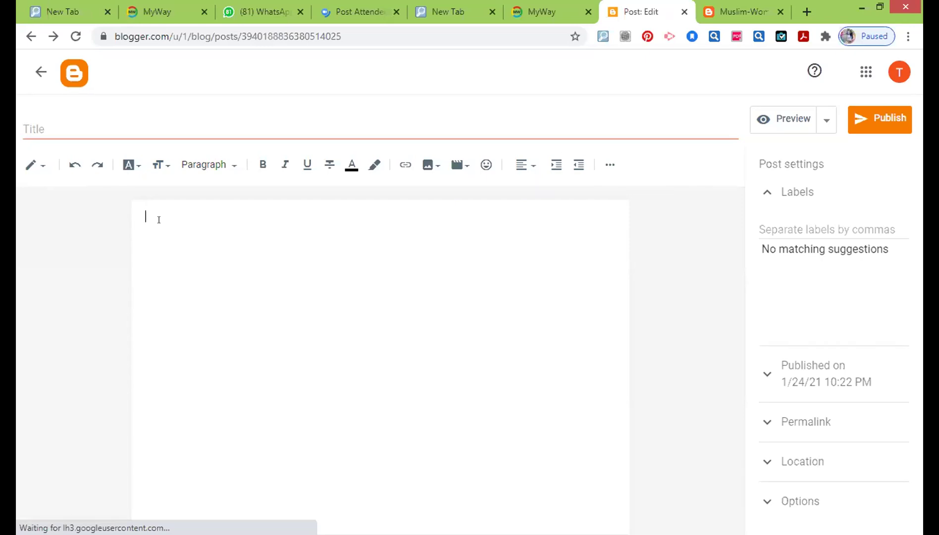
type("Can")
type("Muslim")
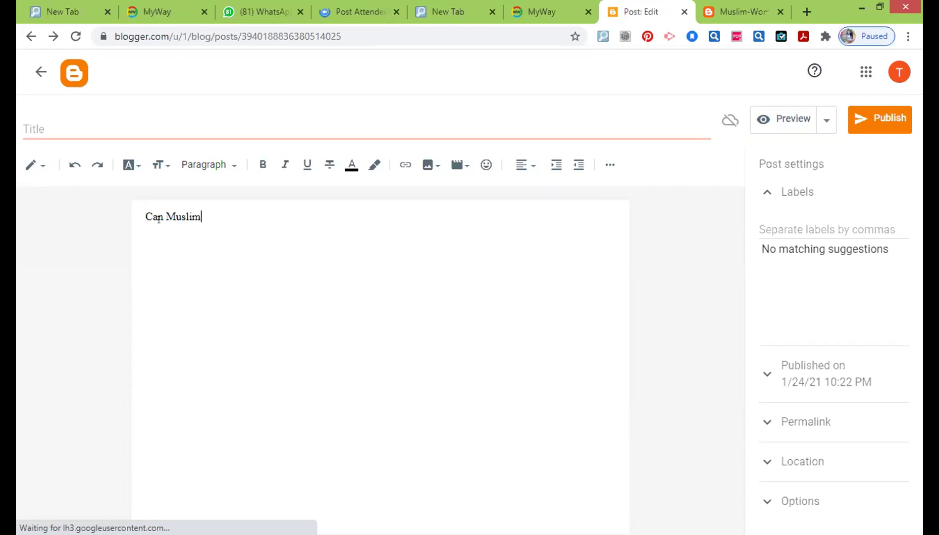
type(" W")
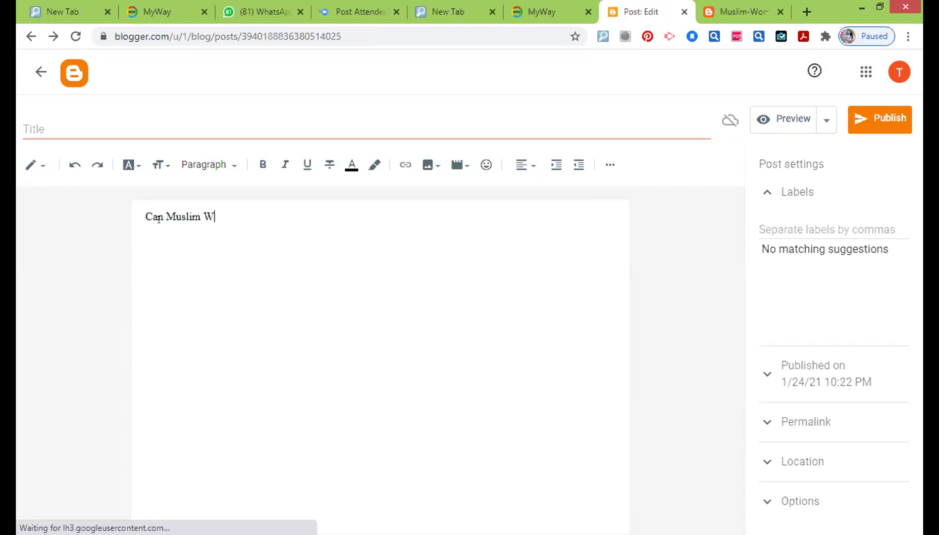
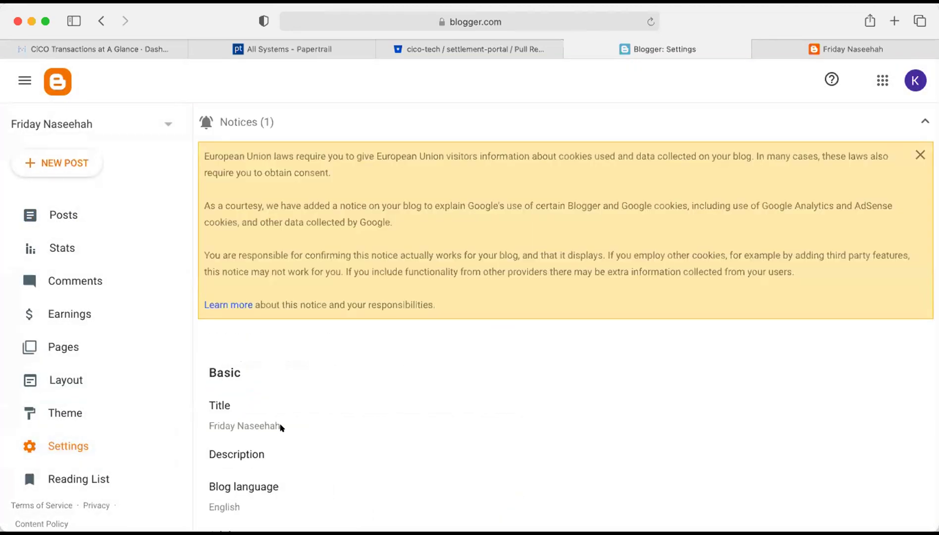
scroll(280, 427, "down", 10)
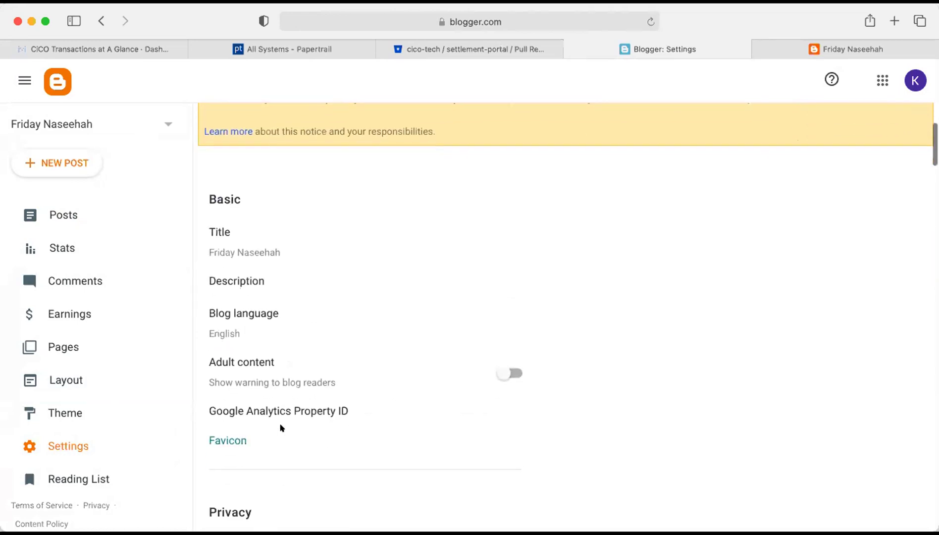
scroll(280, 425, "down", 3)
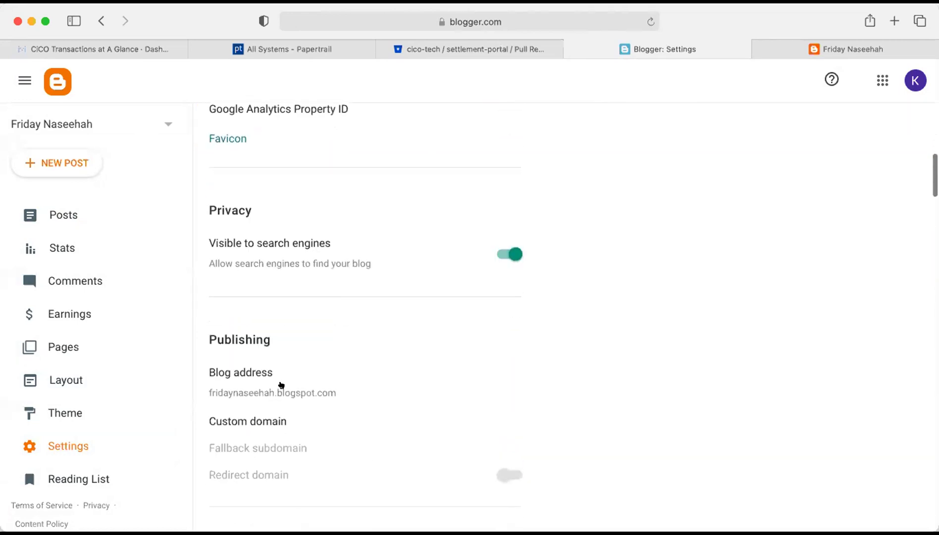
scroll(331, 380, "down", 6)
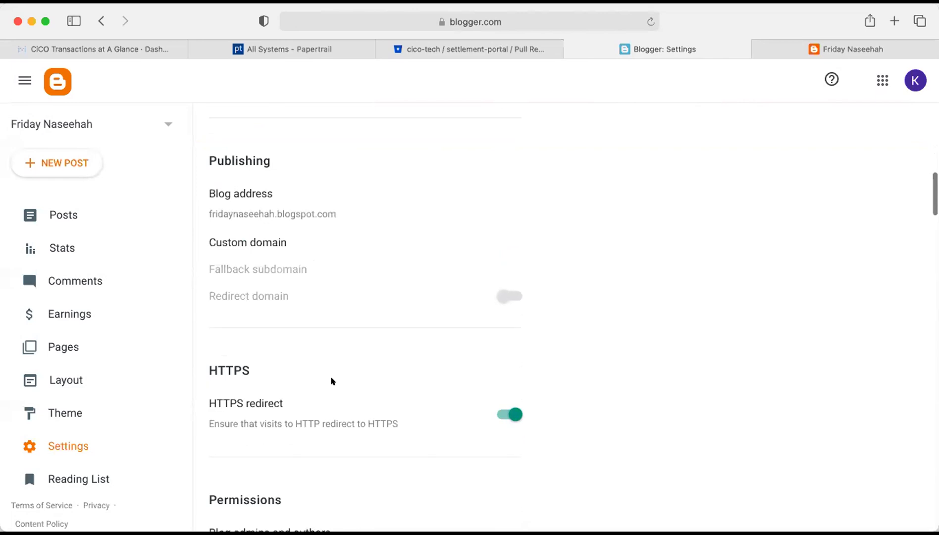
scroll(391, 386, "up", 1)
scroll(391, 386, "down", 15)
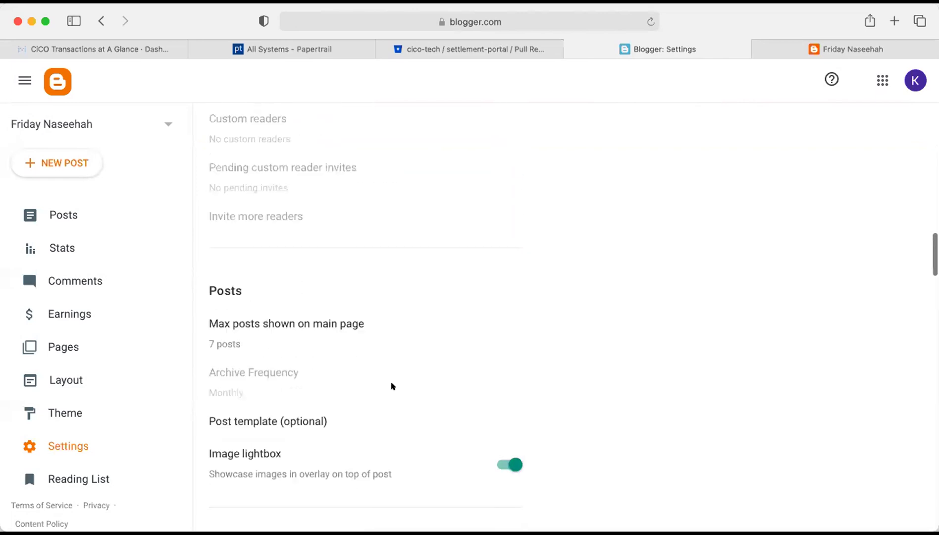
scroll(391, 385, "down", 10)
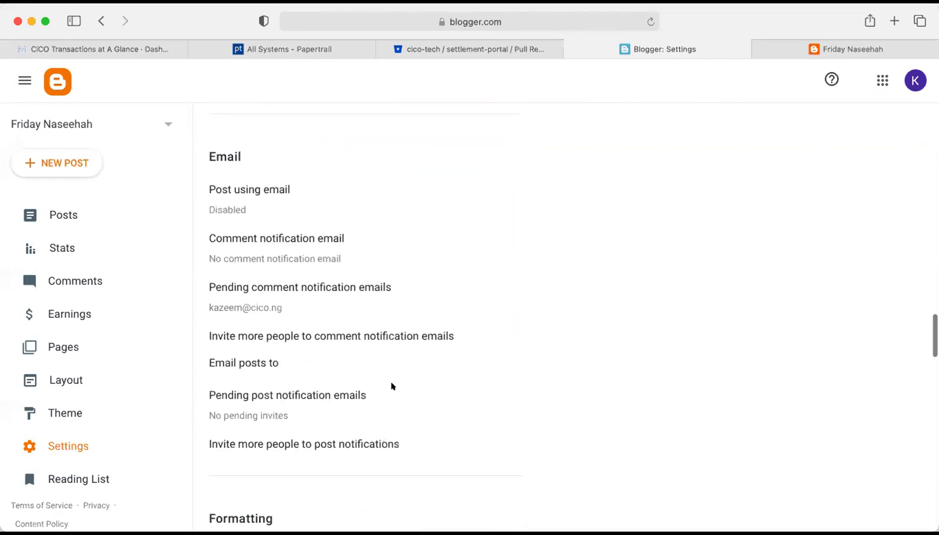
scroll(391, 385, "down", 10)
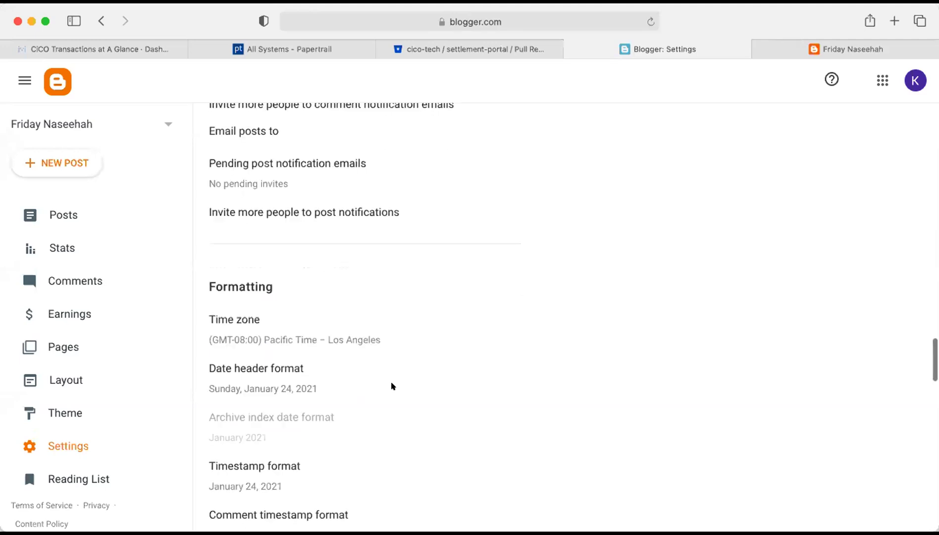
scroll(391, 386, "down", 12)
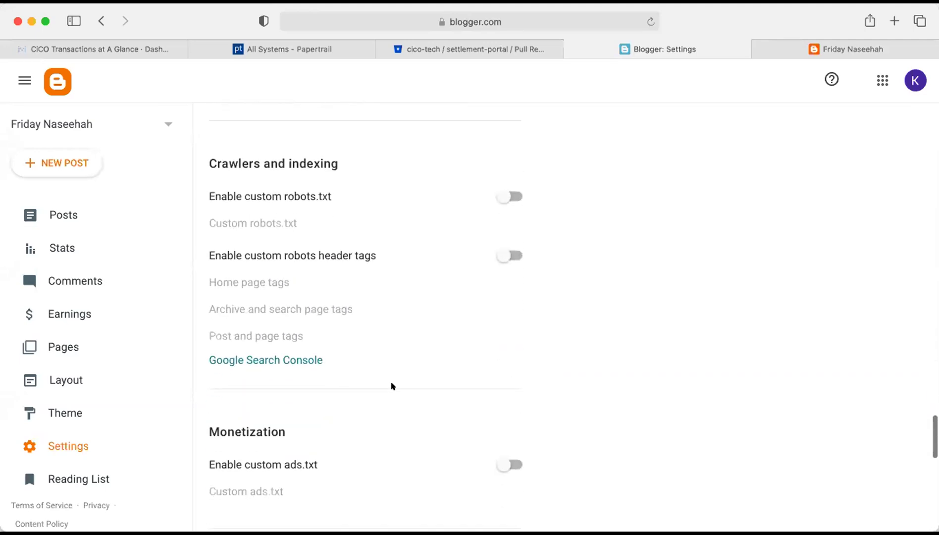
scroll(390, 385, "down", 8)
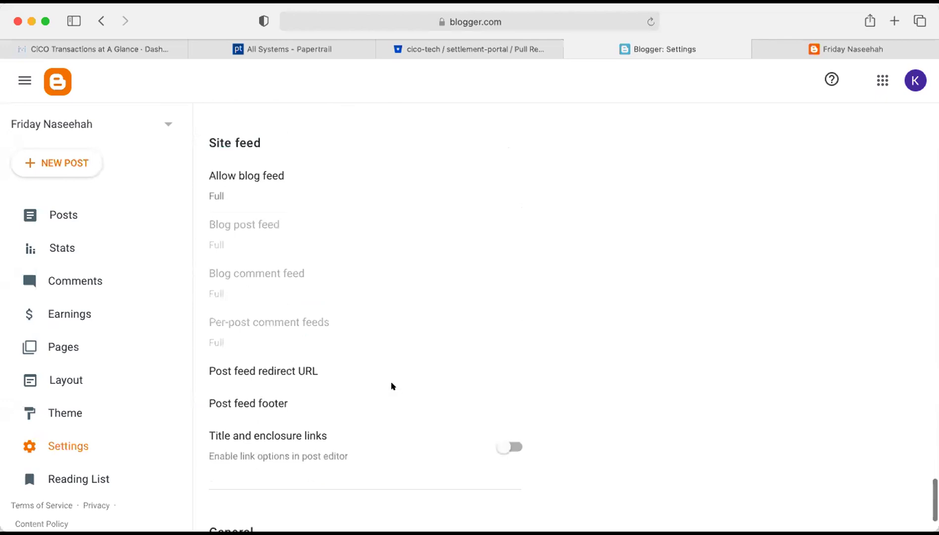
scroll(381, 383, "up", 20)
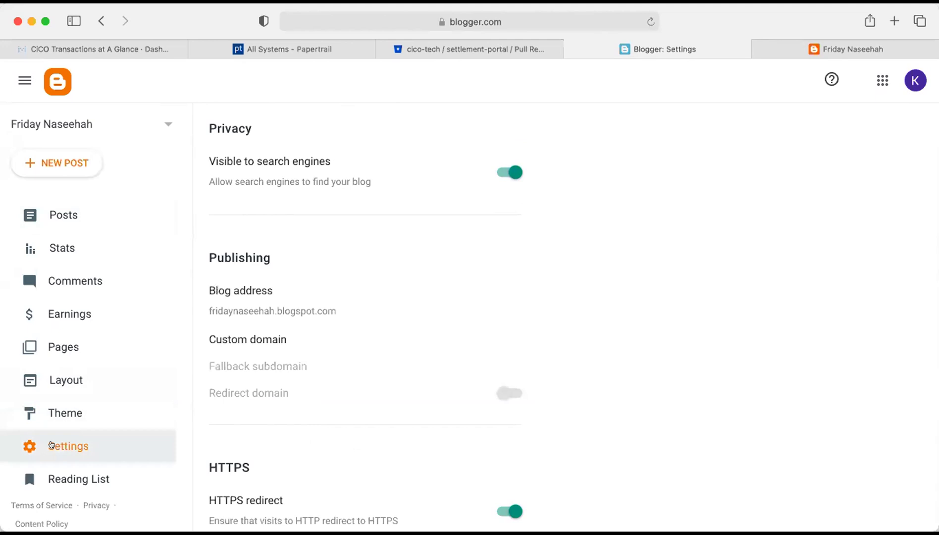
left_click(298, 308)
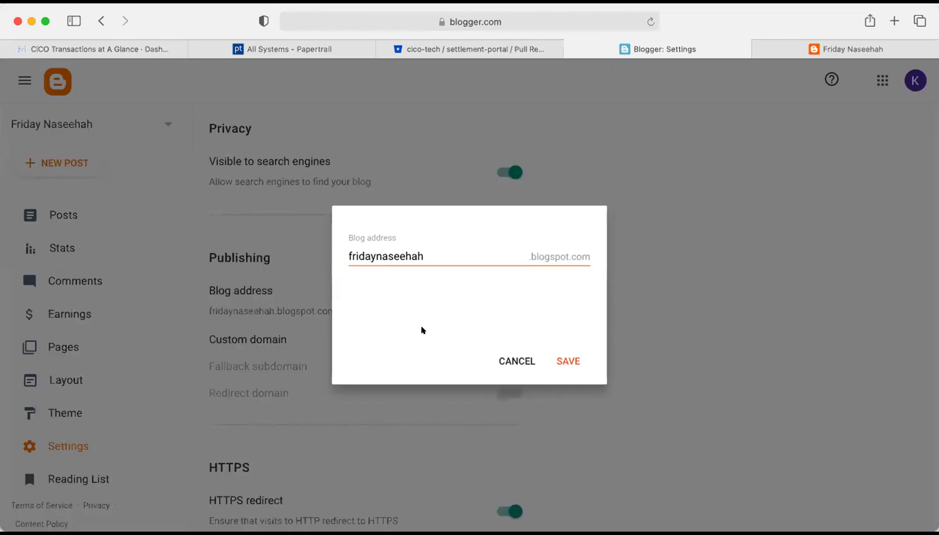
left_click(513, 362)
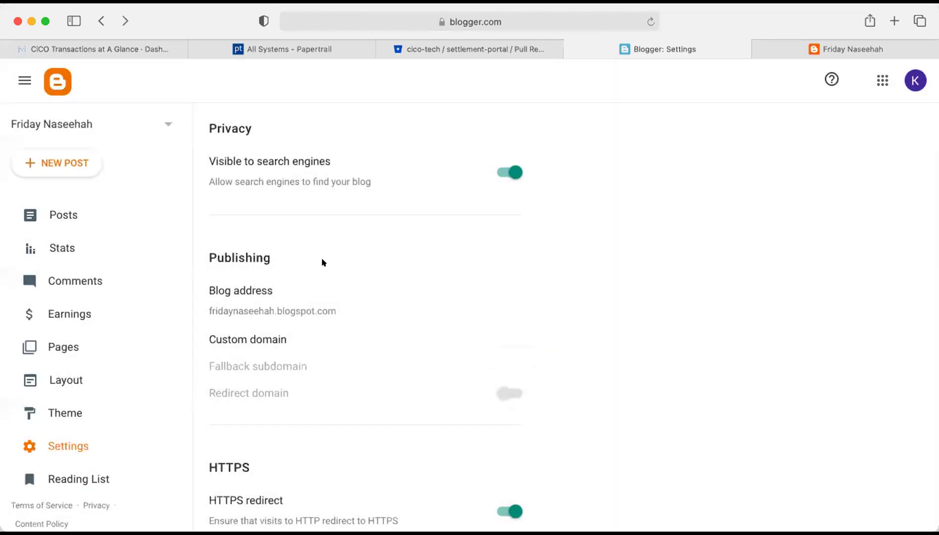
scroll(323, 263, "up", 10)
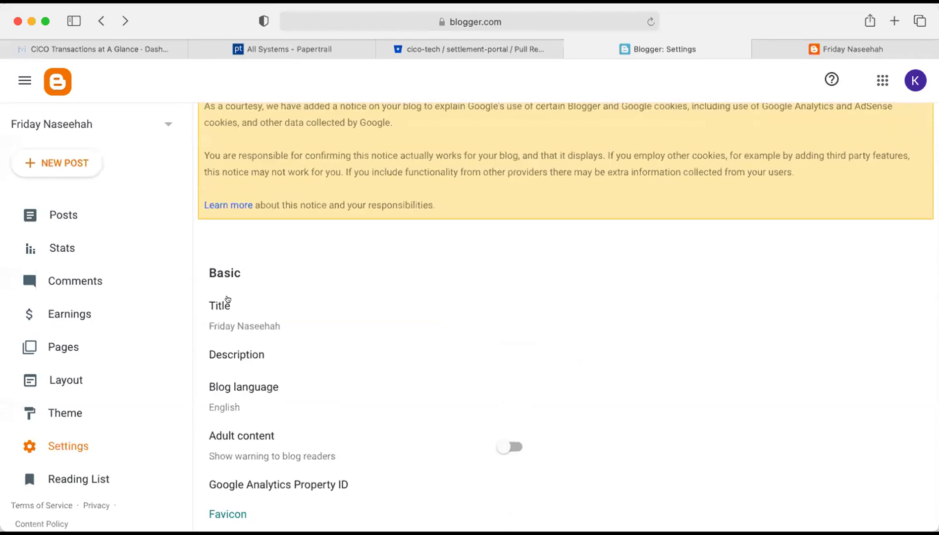
left_click(231, 323)
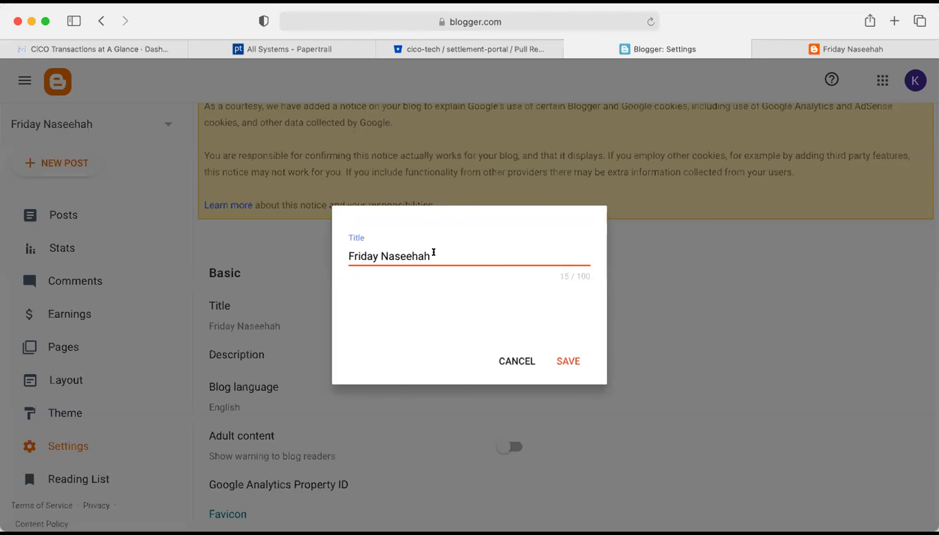
left_click(491, 353)
scroll(300, 382, "down", 10)
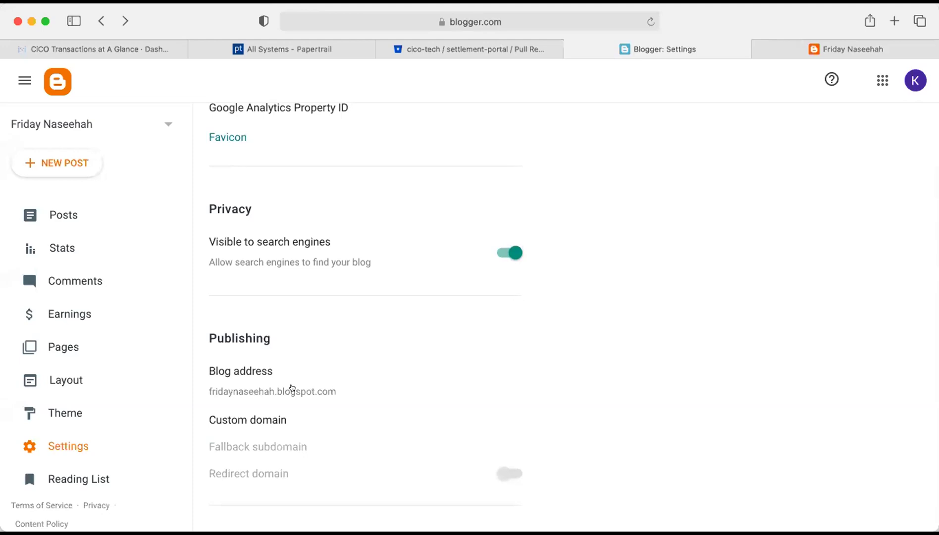
left_click(292, 389)
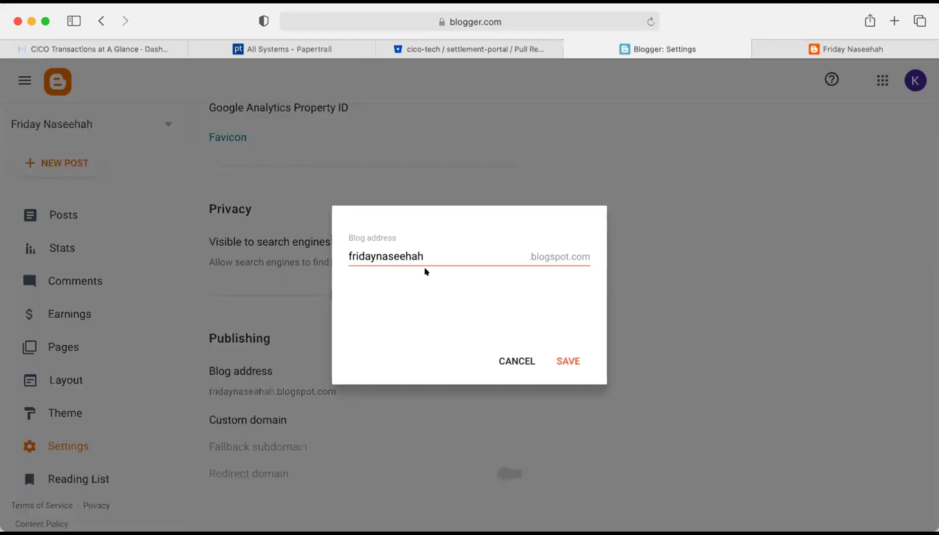
left_click(432, 252)
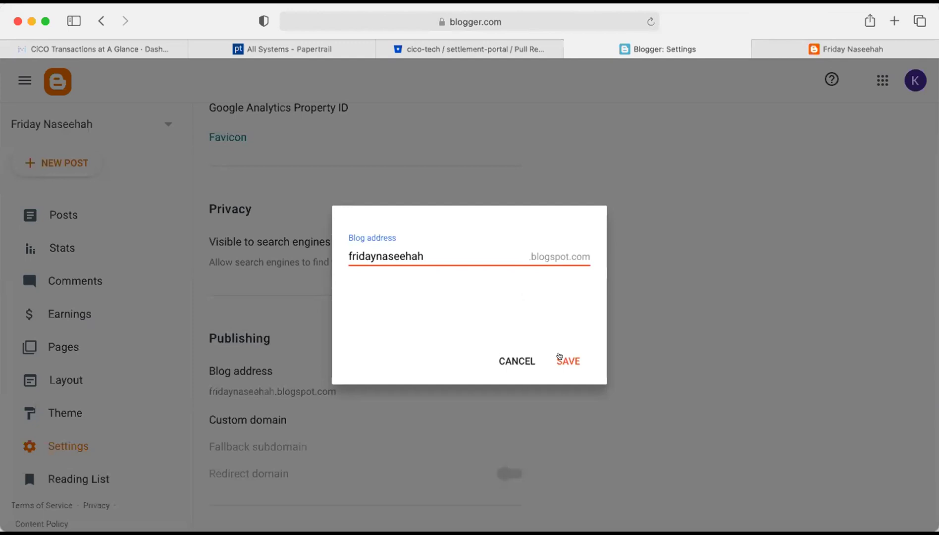
left_click(504, 363)
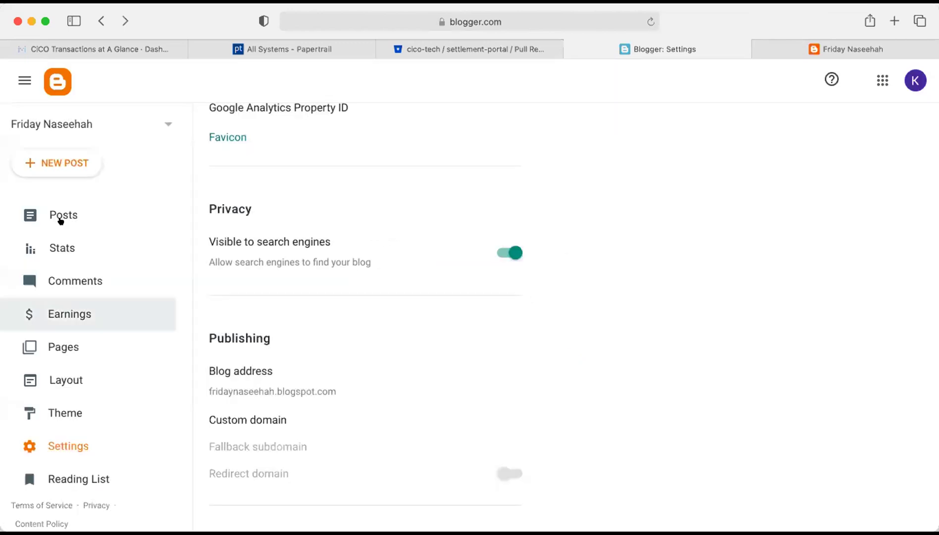
Open the Posts list showing the published post 'NASFAT WEEKLY SERMON FOR FRIDAY, APRIL 3, 2020'.
left_click(59, 217)
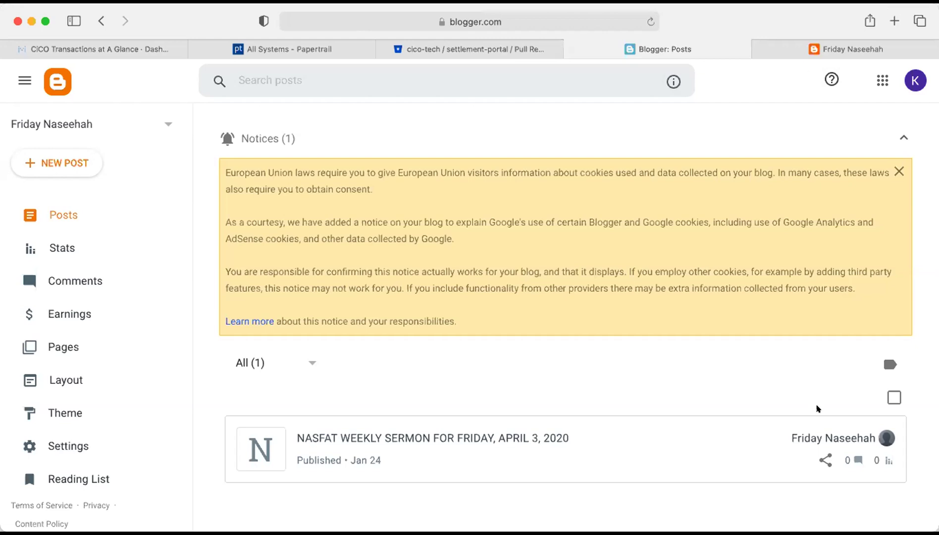
mouse_move(752, 439)
key("super+Tab")
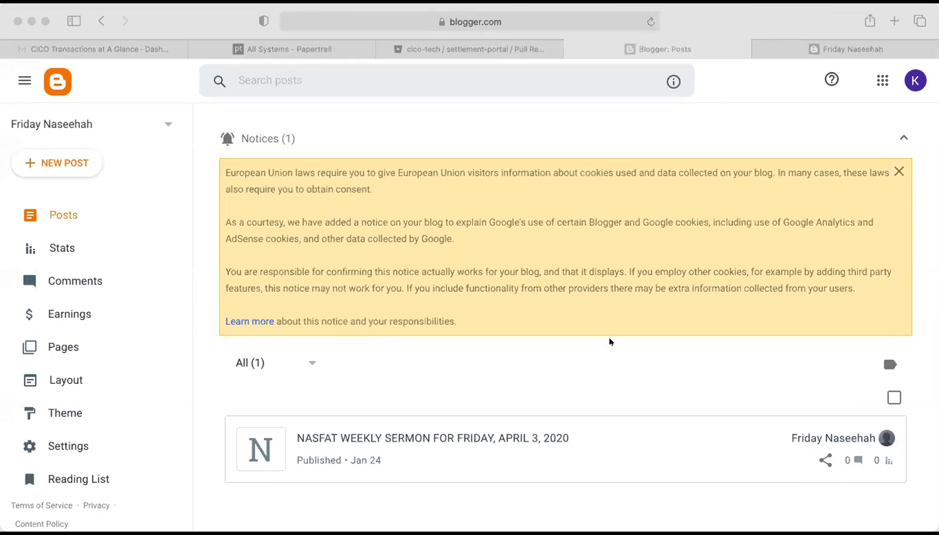
key("super+Tab")
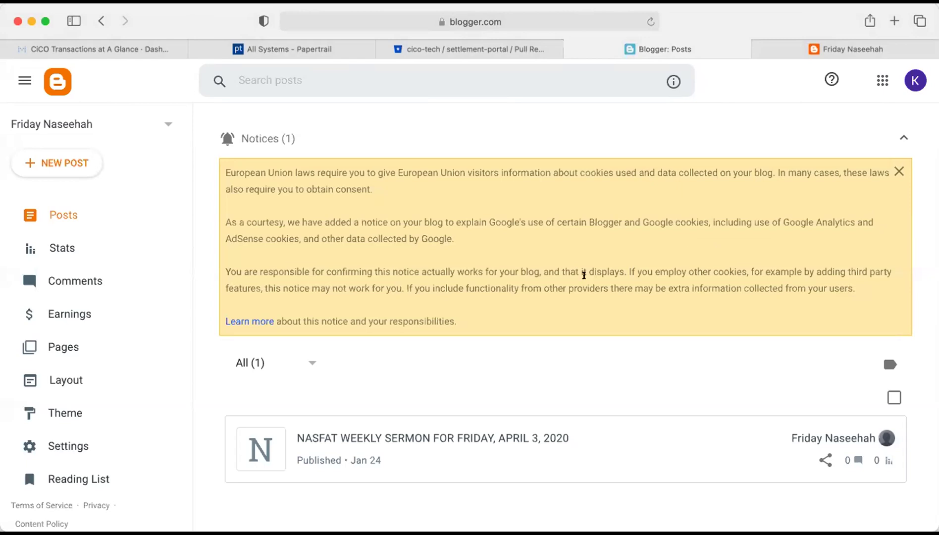
mouse_move(511, 420)
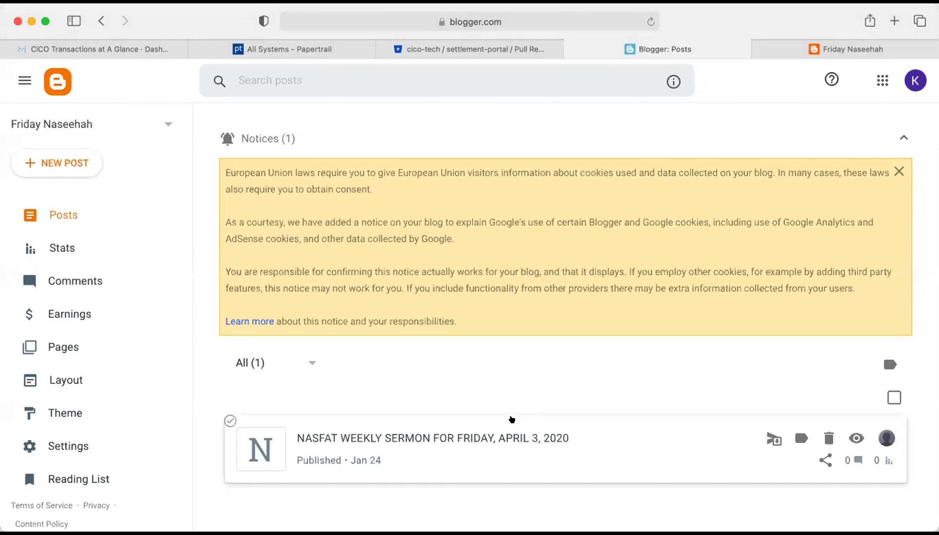